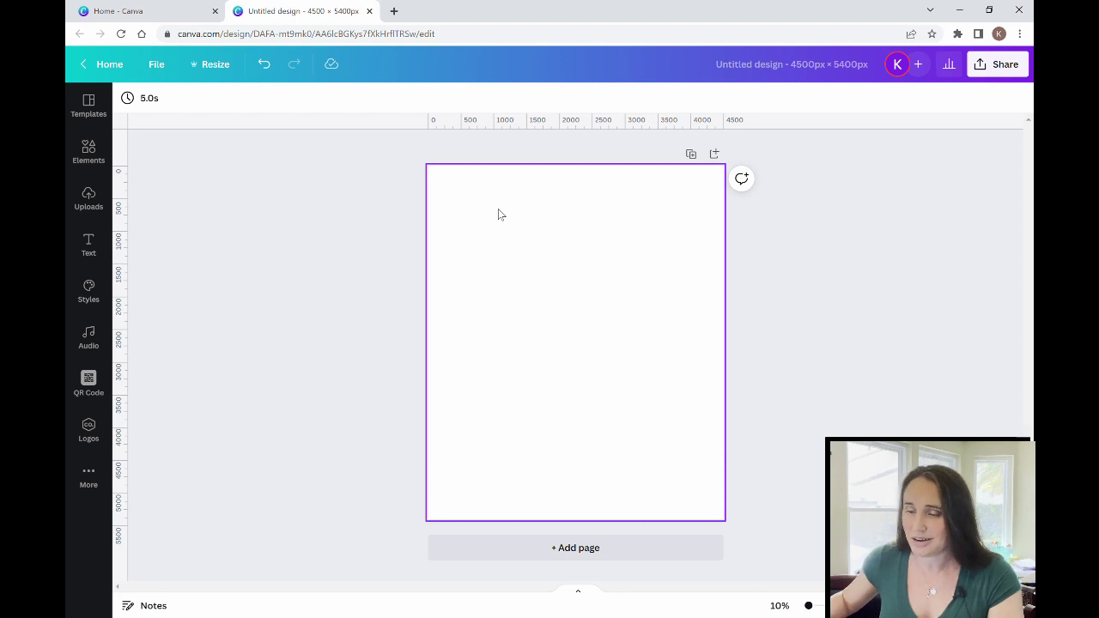
Step: Fill the page background with solid Black from the Default Colors
left_click(498, 215)
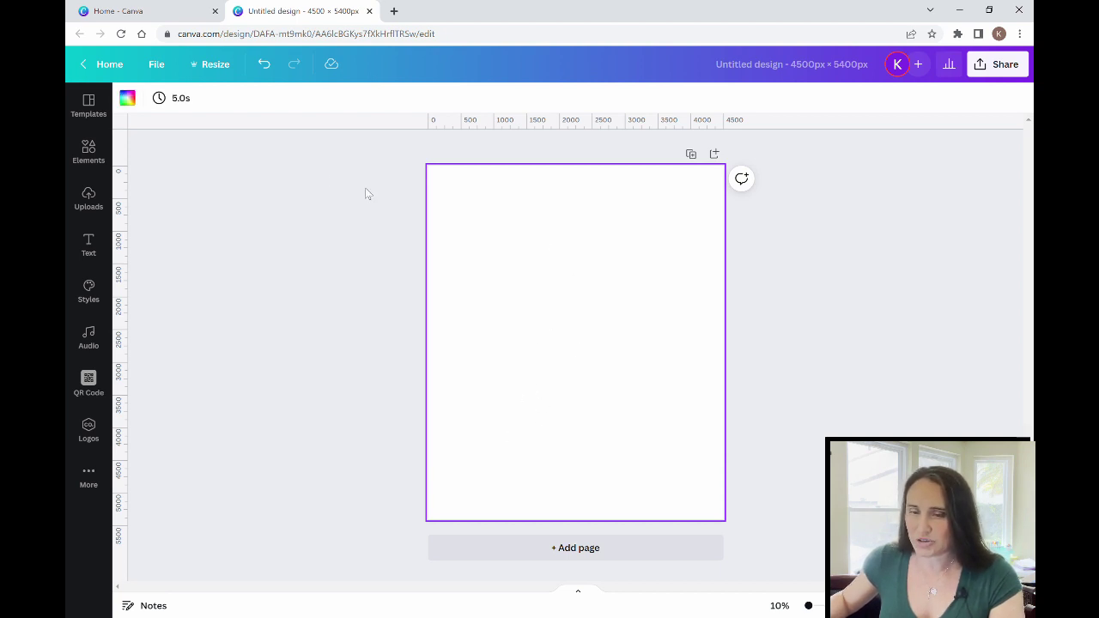
left_click(128, 98)
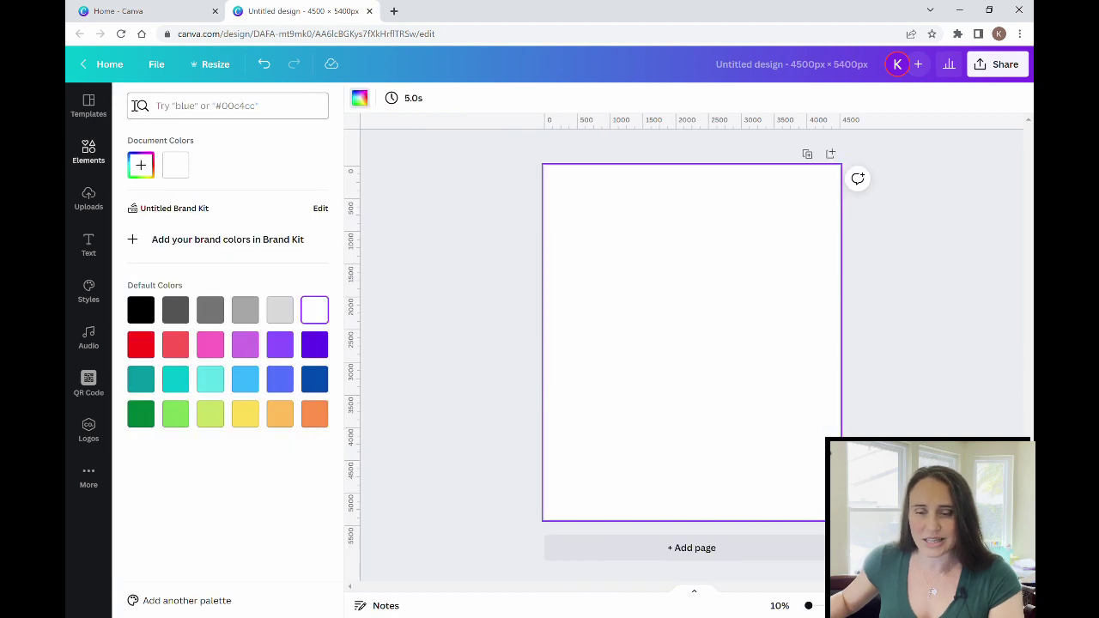
left_click(140, 311)
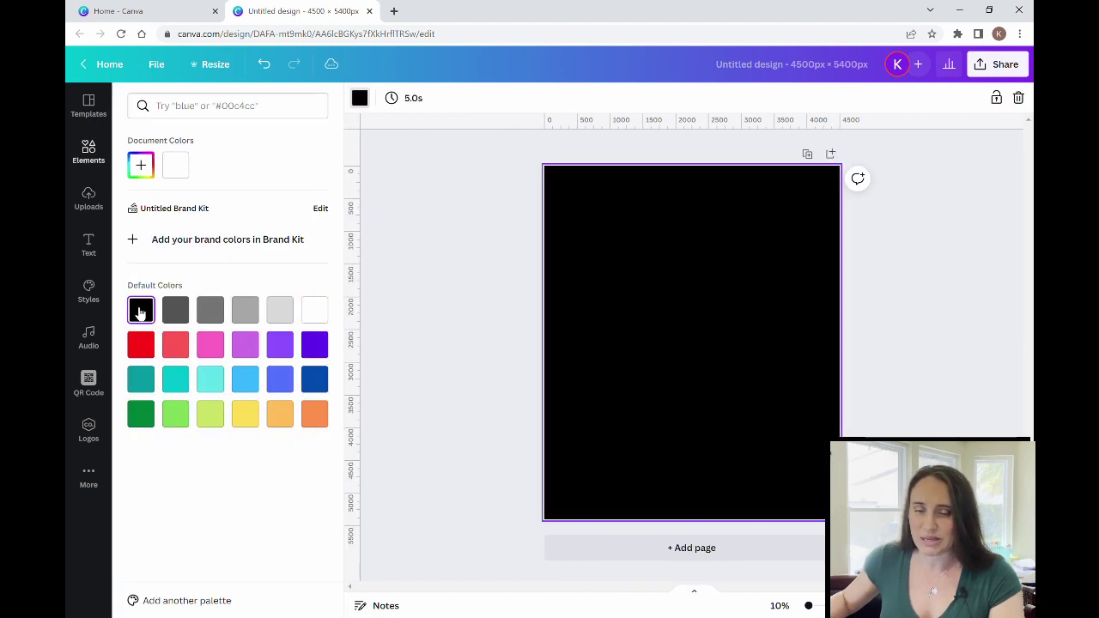
left_click(420, 234)
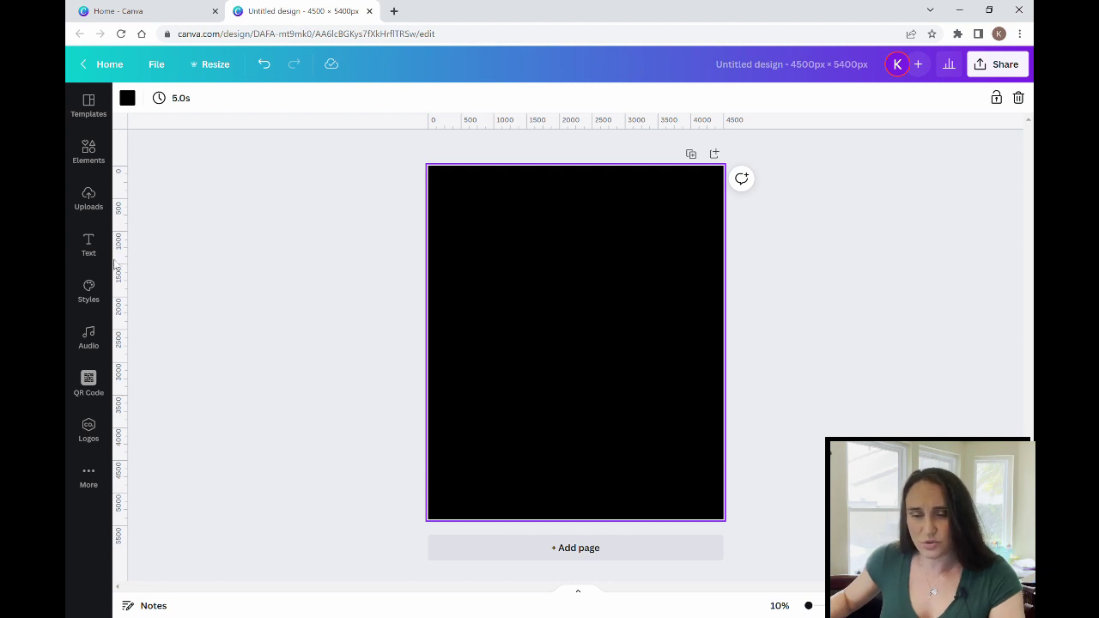
Step: Search Elements for 'serotonin' and add the yellow molecule from the Graphics results
left_click(89, 152)
left_click(86, 107)
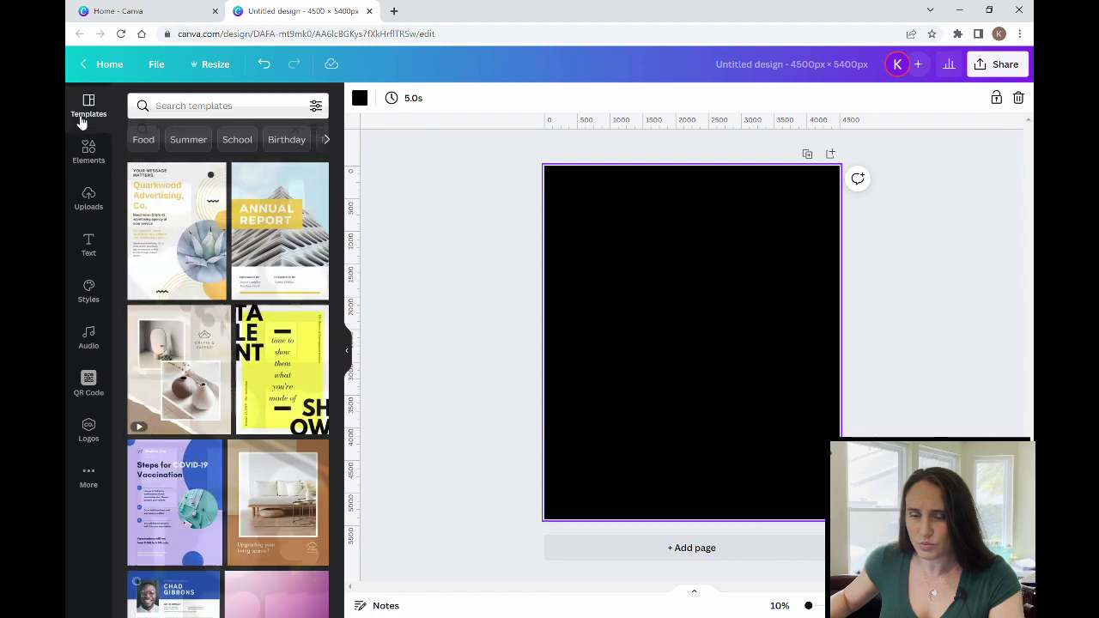
left_click(199, 107)
left_click(88, 150)
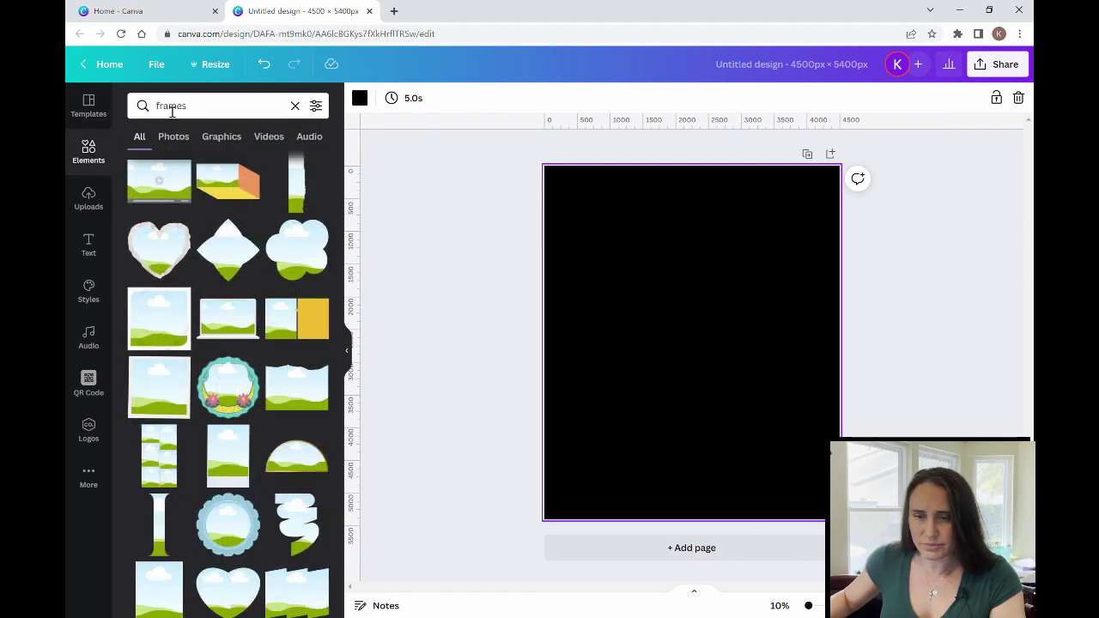
left_click(200, 110)
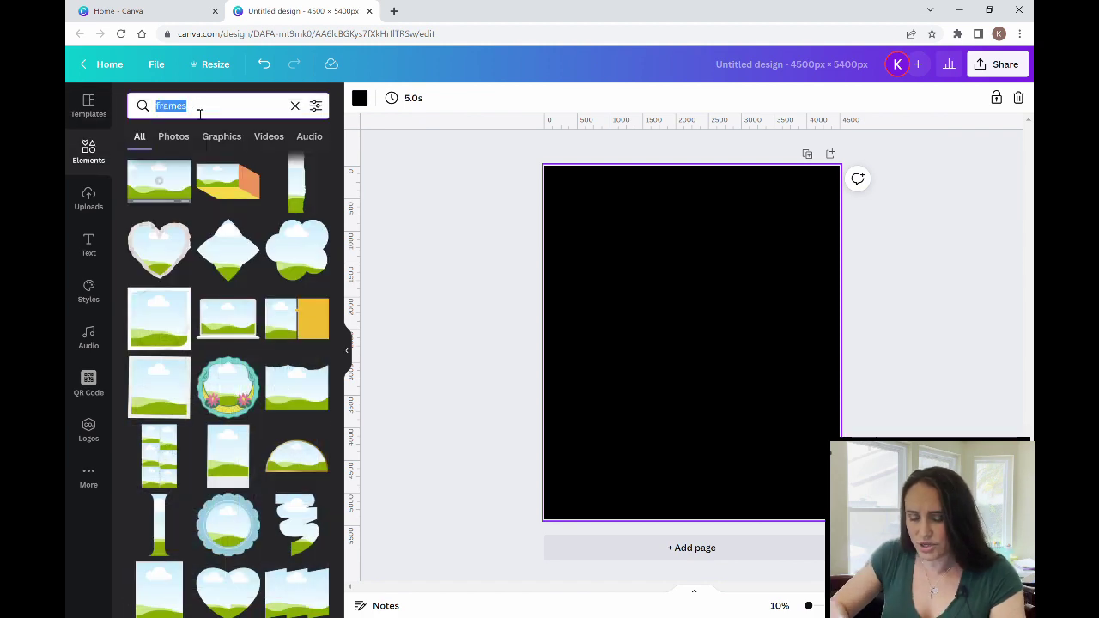
type("serotonin")
key("Return")
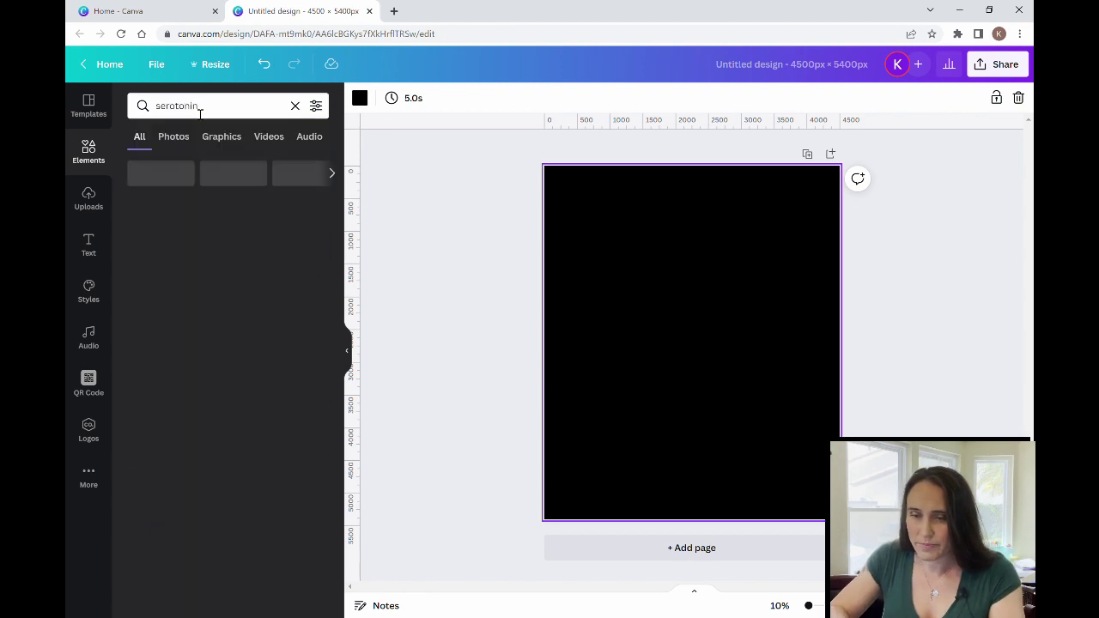
left_click(227, 146)
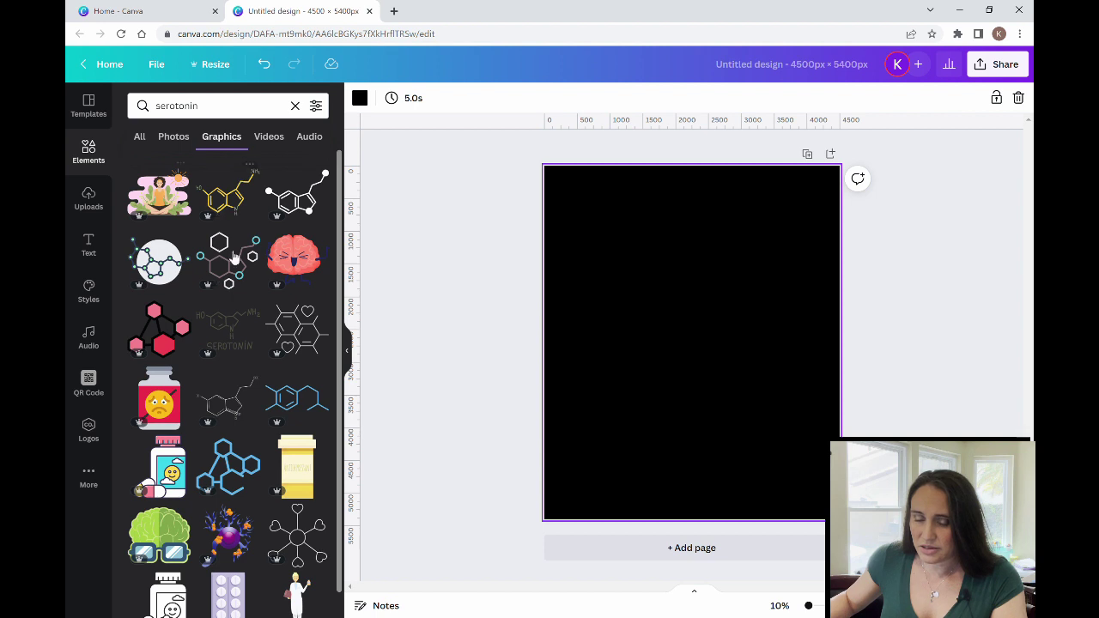
left_click(240, 201)
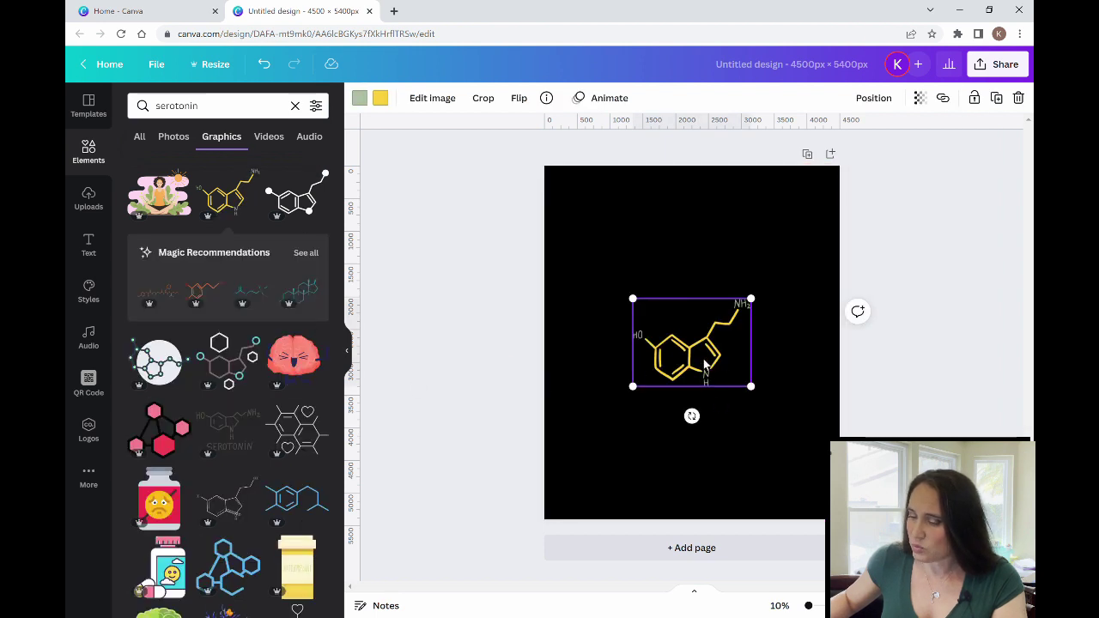
Step: Position the serotonin molecule in the lower part of the page
left_click_drag(695, 353, 781, 484)
left_click(632, 418)
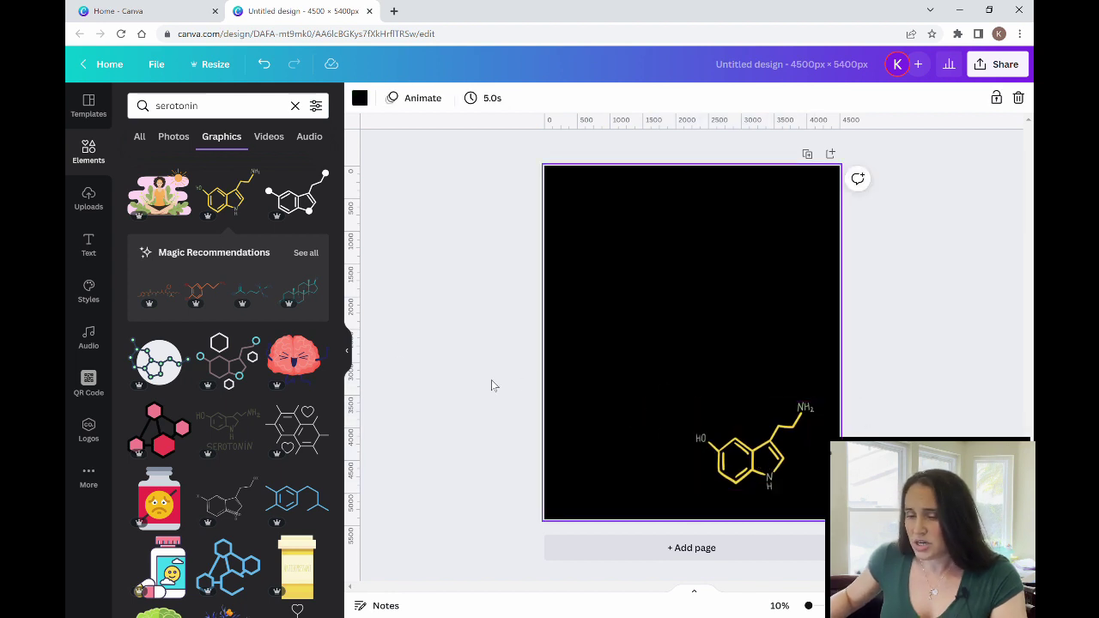
left_click(348, 351)
left_click_drag(613, 463, 551, 429)
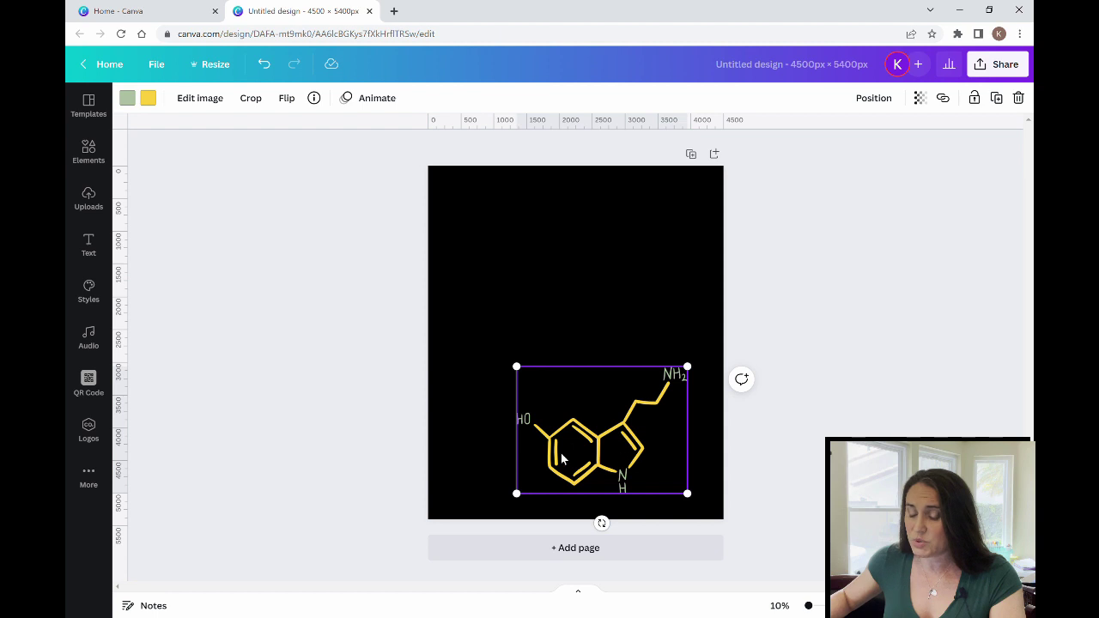
Step: Replace the Elements search with 'frames' and run it
left_click(473, 469)
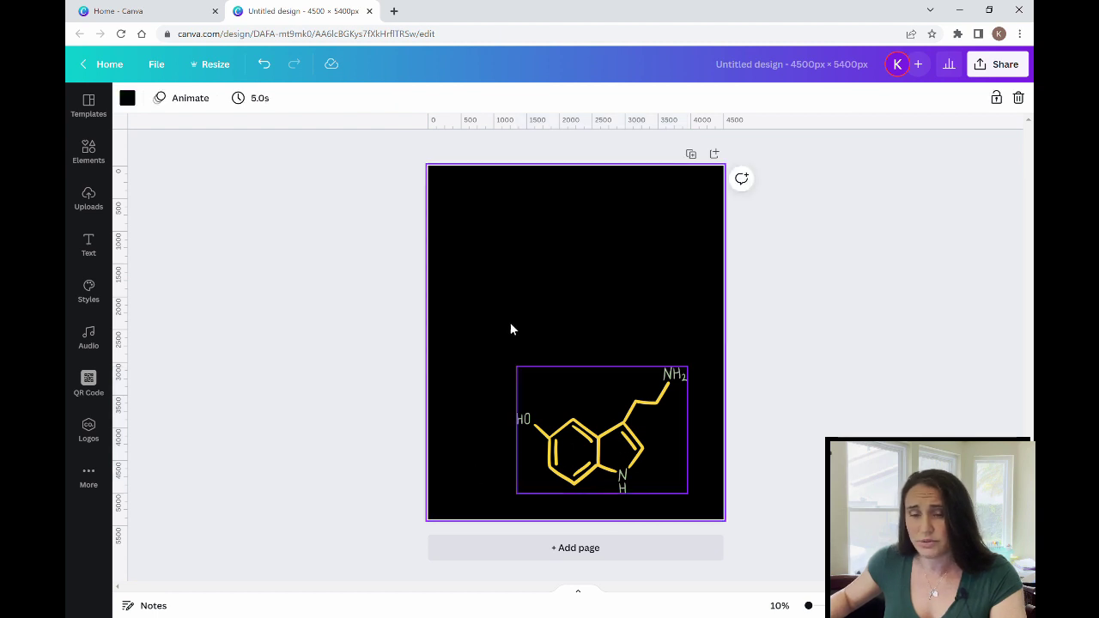
left_click(88, 153)
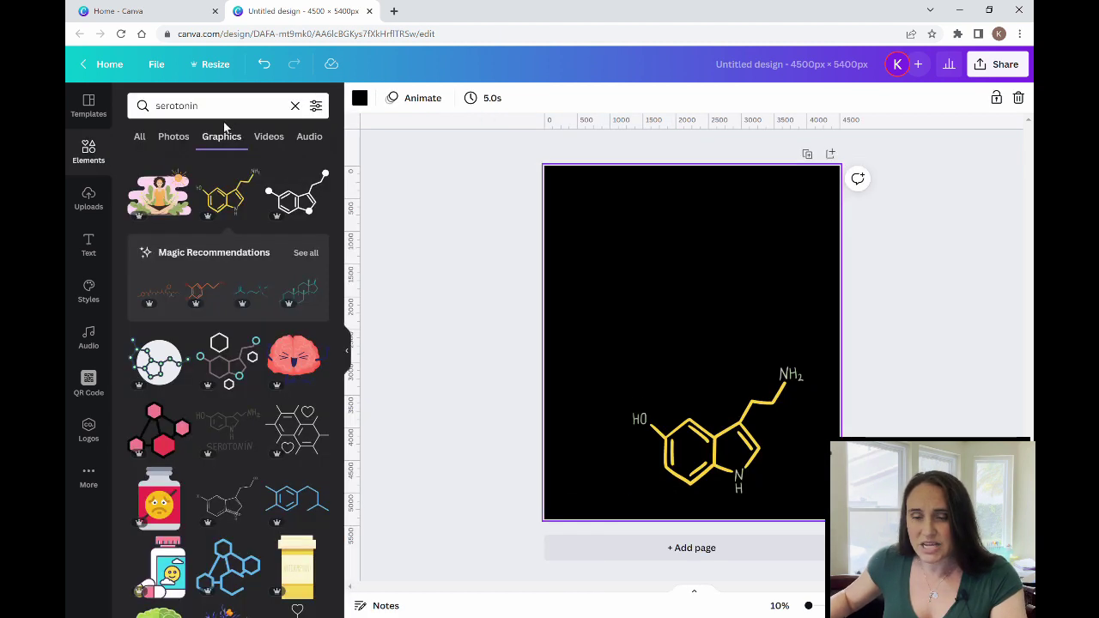
left_click(232, 115)
key("Return")
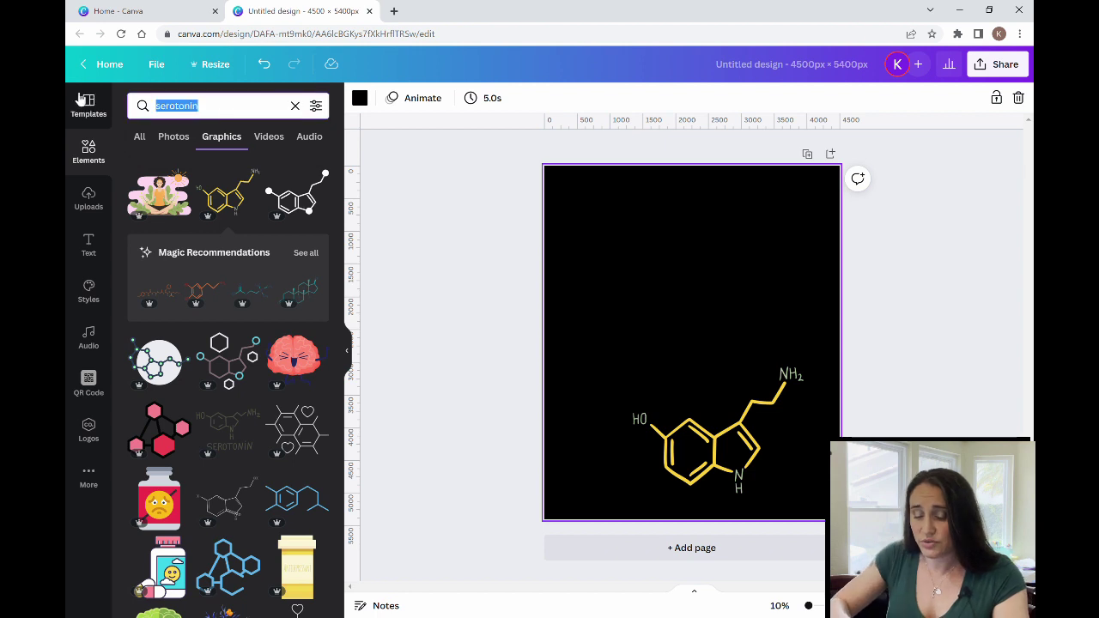
key("BackSpace")
type("frames")
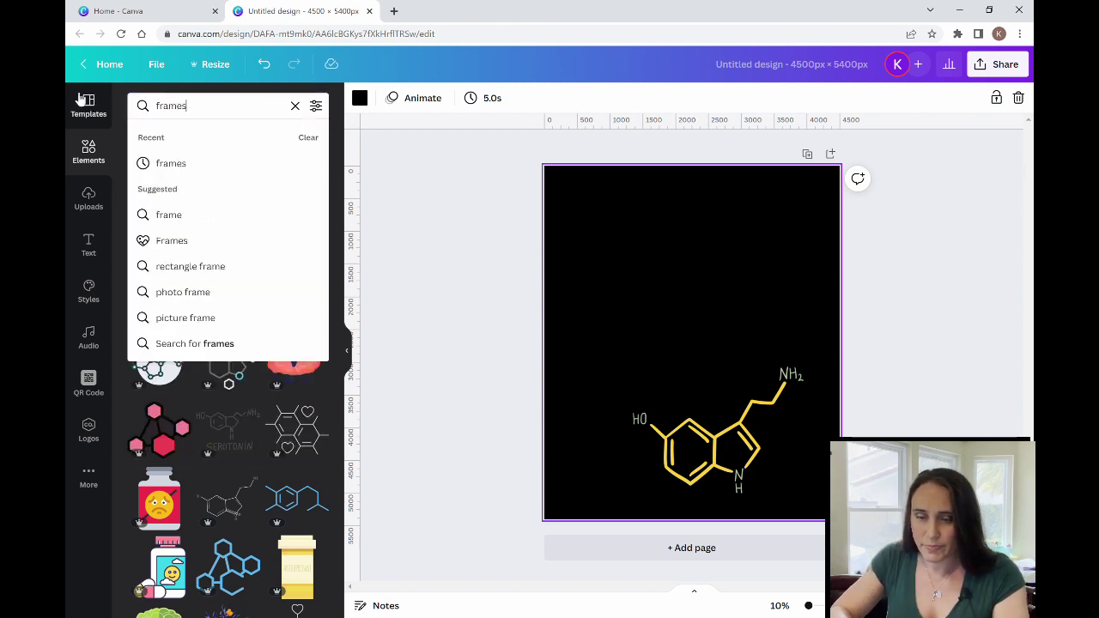
key("Return")
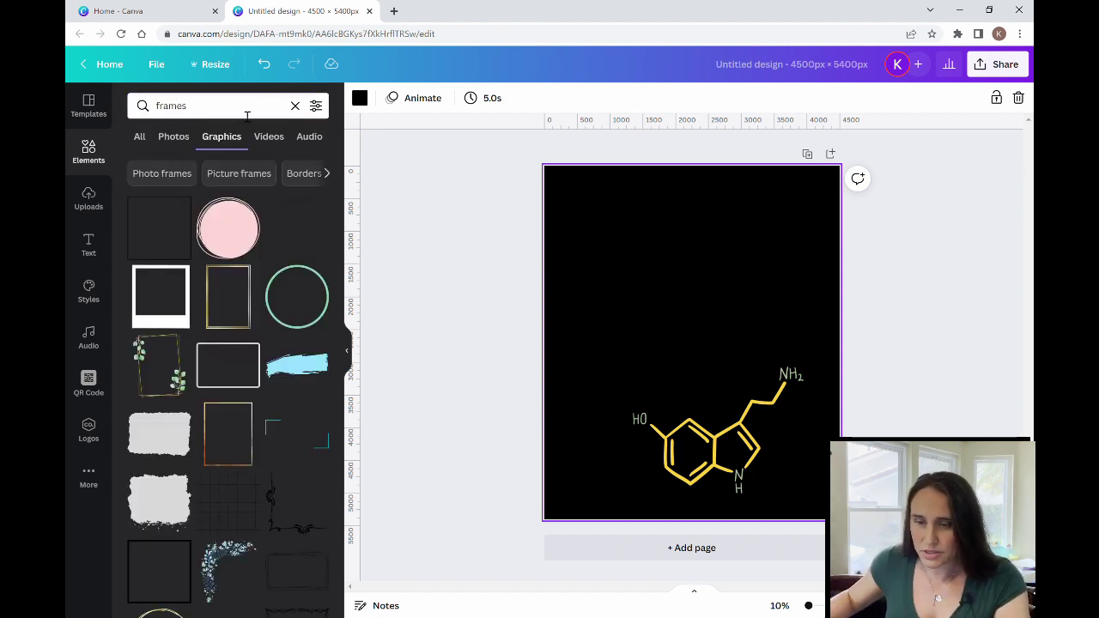
Step: Open the Frames category and search it for 'hexagon'
left_click(225, 115)
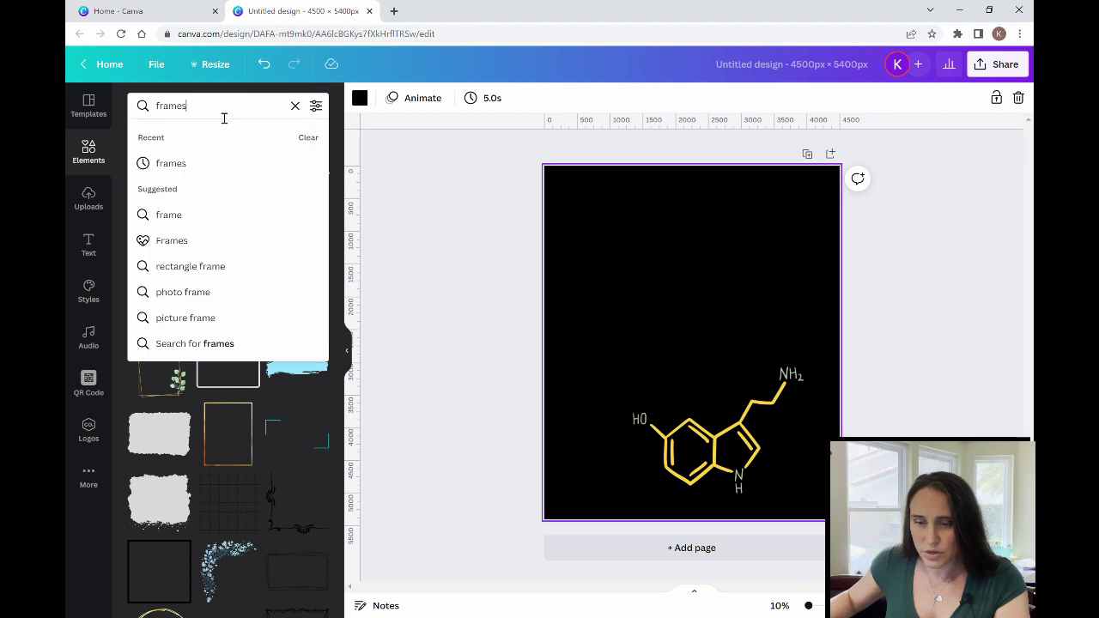
left_click(167, 244)
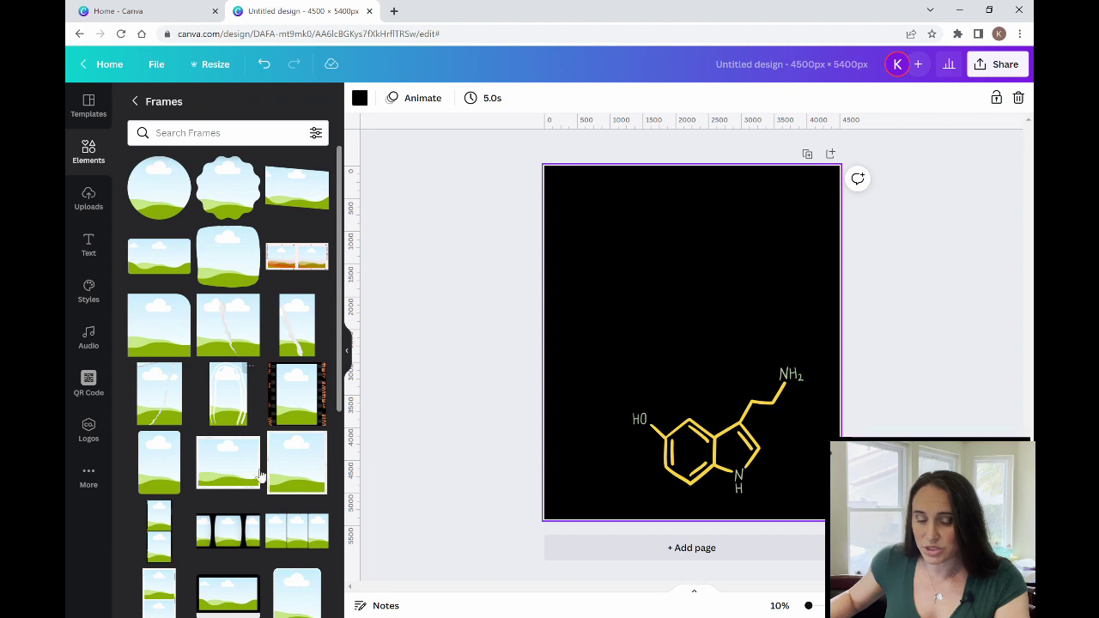
left_click(186, 135)
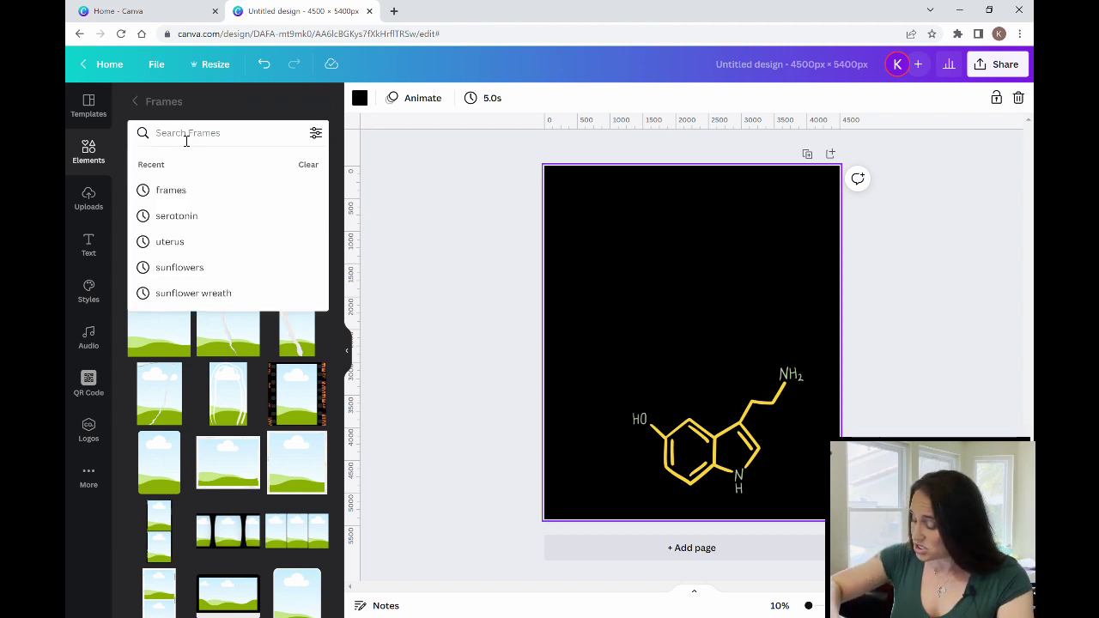
type("hex")
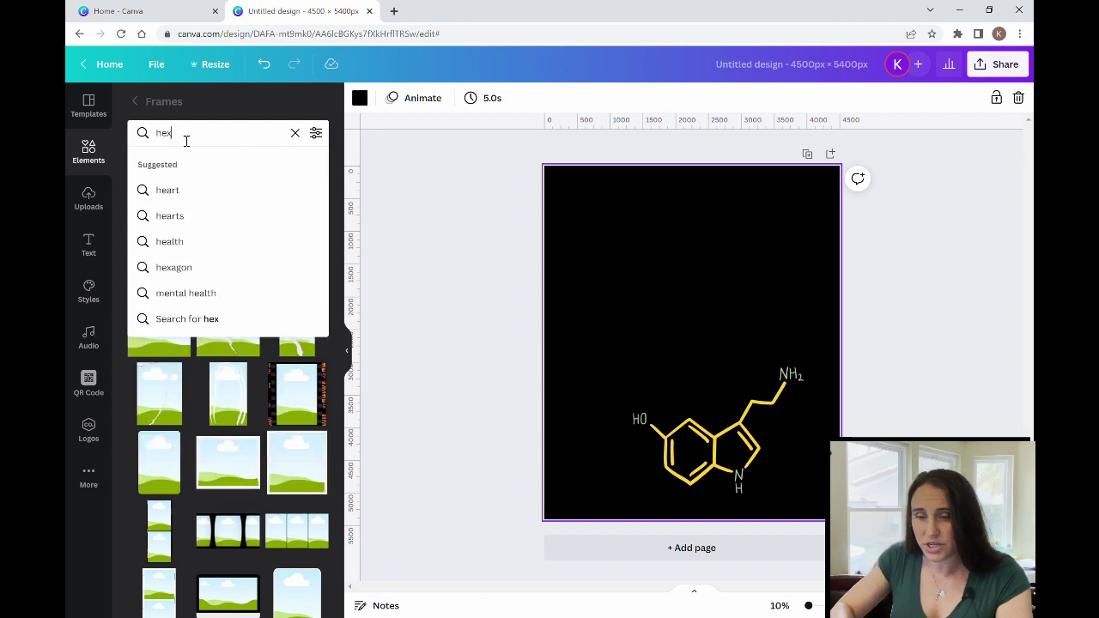
type("agon")
key("Return")
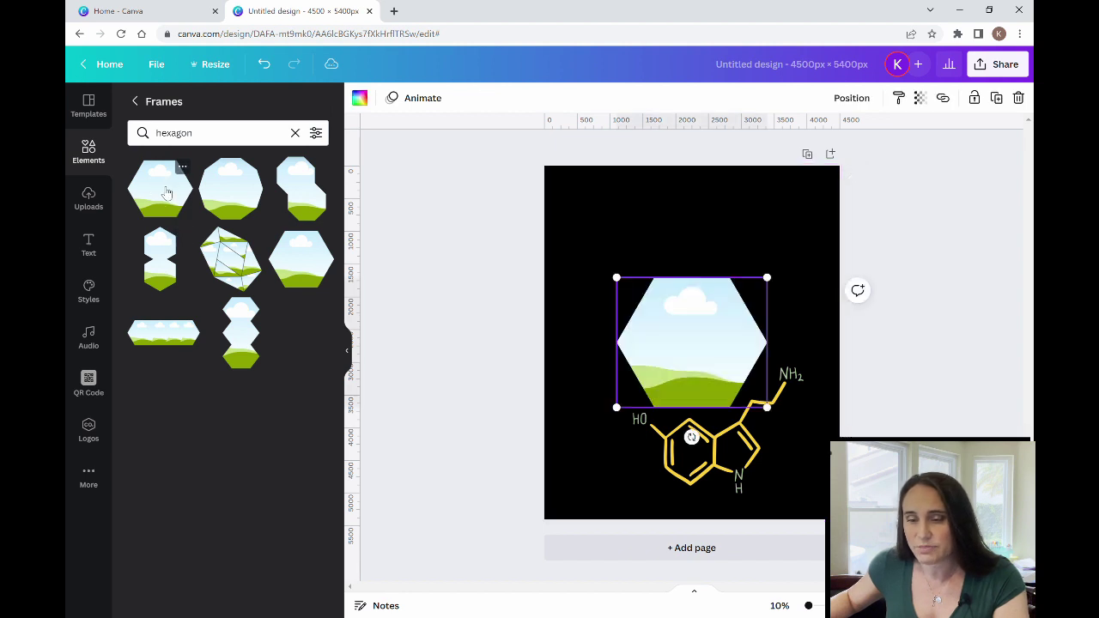
Step: Add the hexagon frame, rotate it about 30°, shrink it and move it upper left
left_click(167, 191)
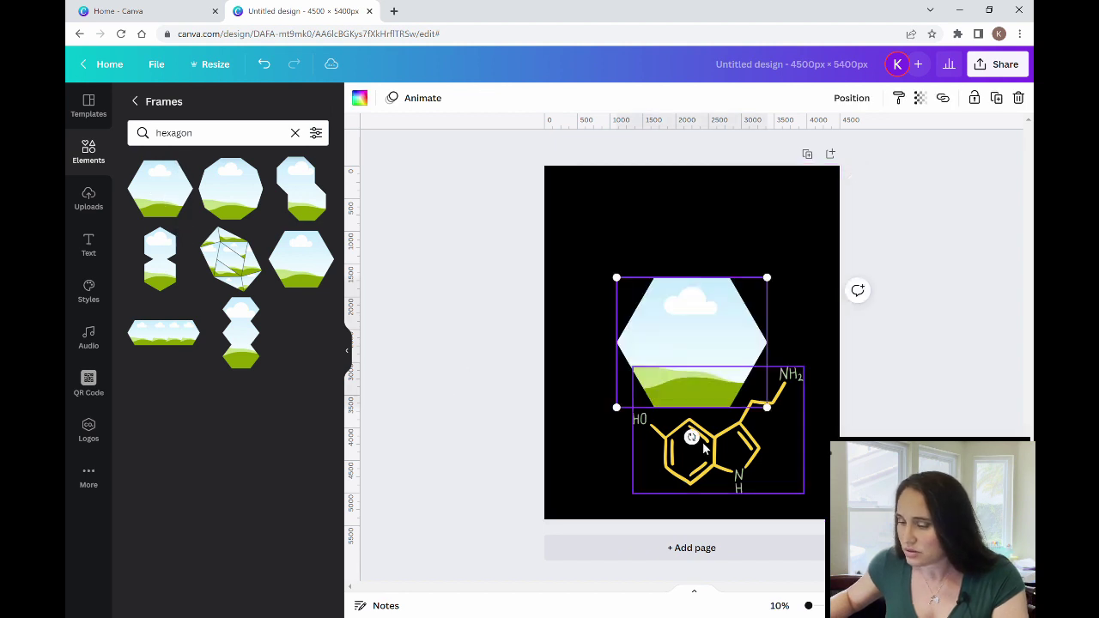
left_click_drag(692, 437, 790, 352)
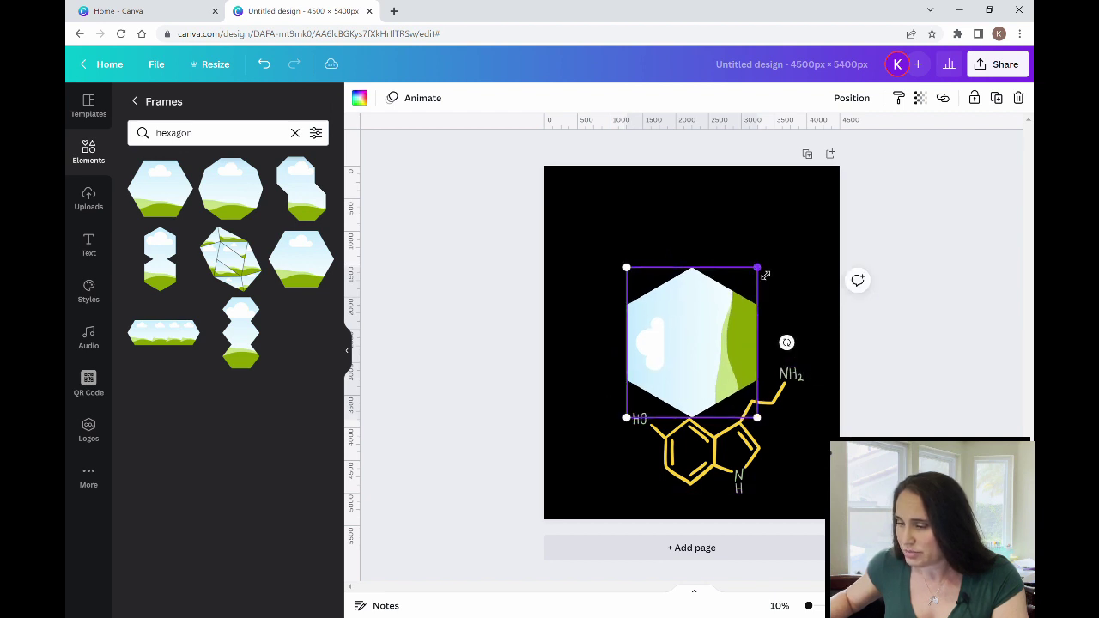
left_click_drag(763, 273, 672, 359)
left_click_drag(666, 396, 663, 296)
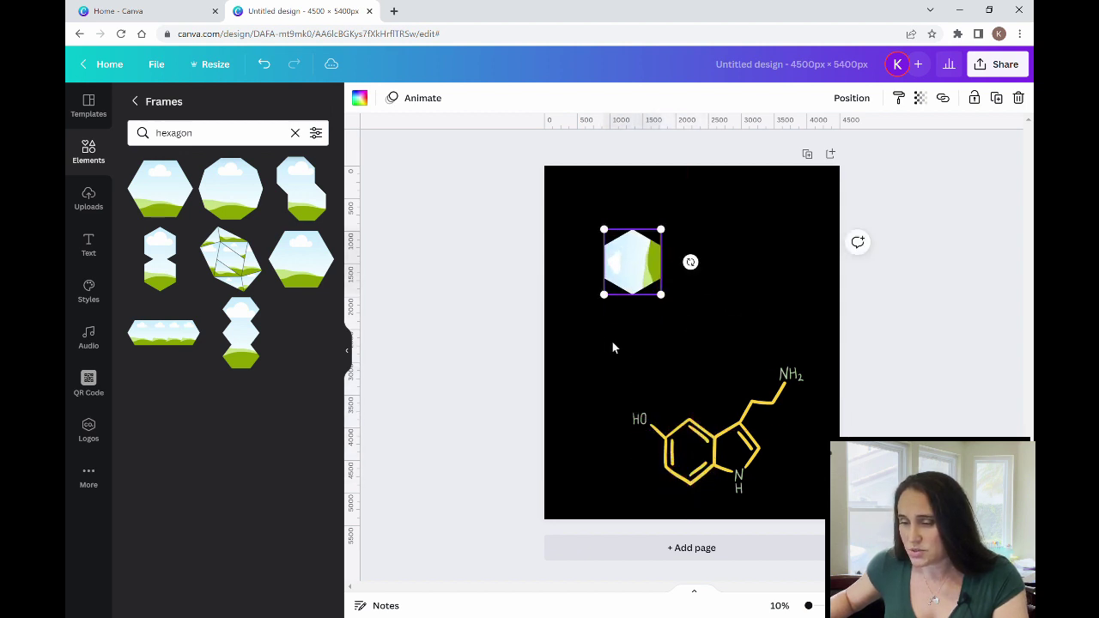
left_click(612, 342)
left_click(472, 373)
left_click(209, 136)
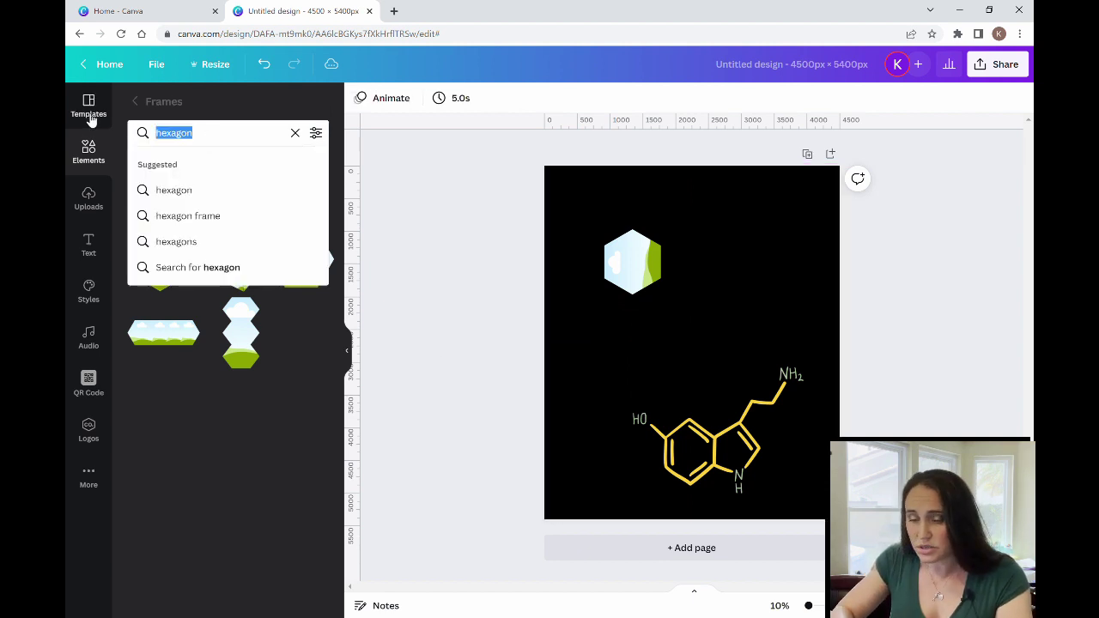
Step: Search Frames for 'pentagon', then clear the search to show all frames
type("pentagon")
key("Return")
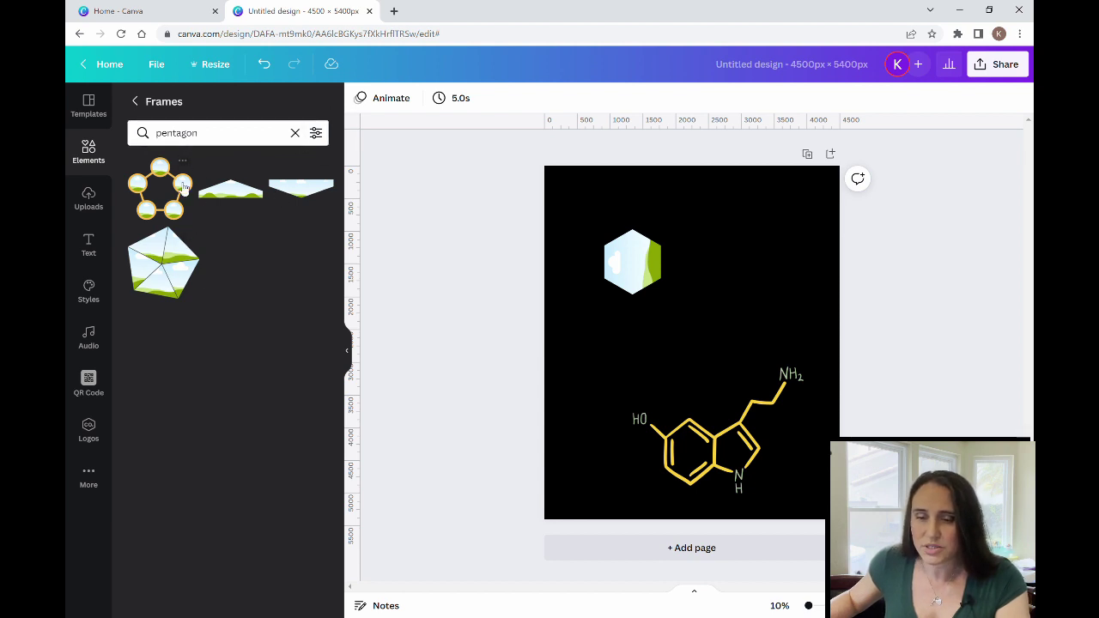
left_click(295, 132)
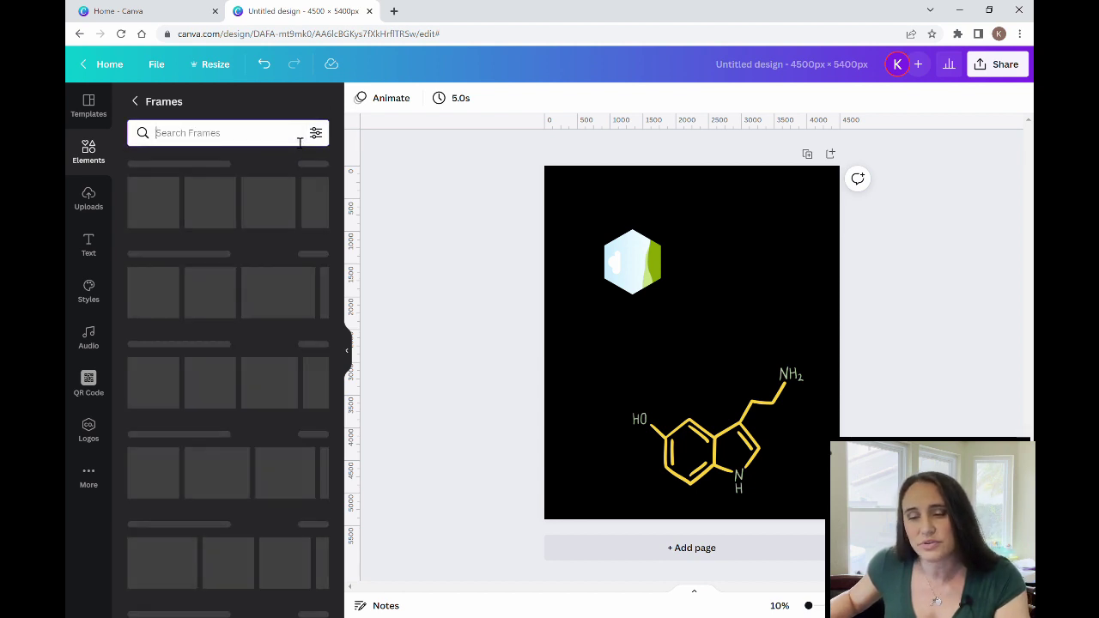
Step: Scroll down the full Frames list to the pentagon frame
scroll(244, 207, "down", 5)
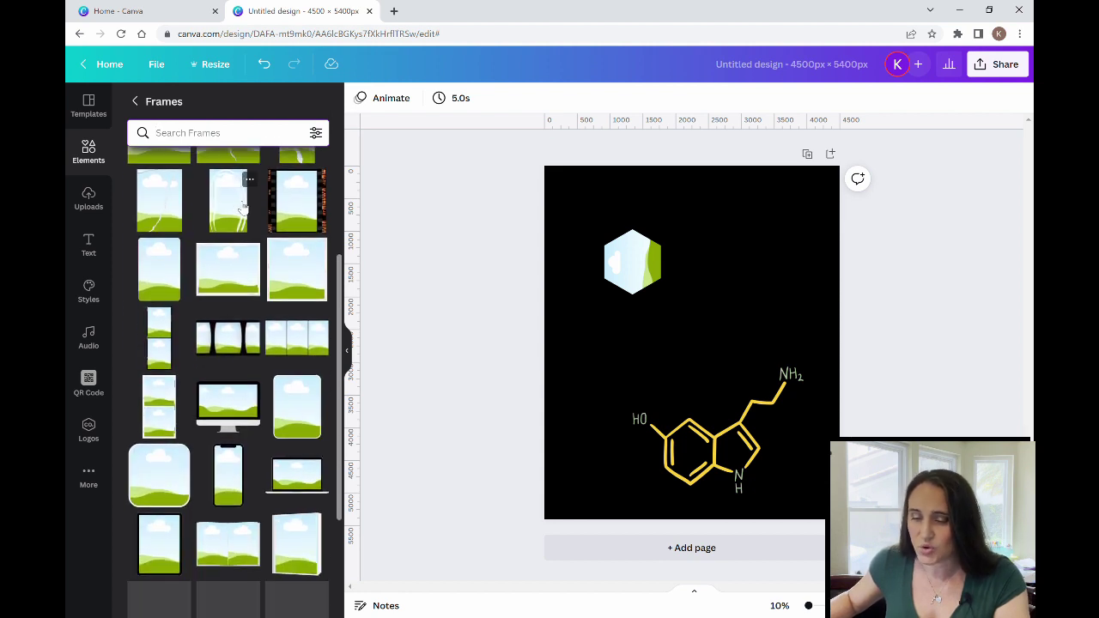
scroll(244, 206, "down", 5)
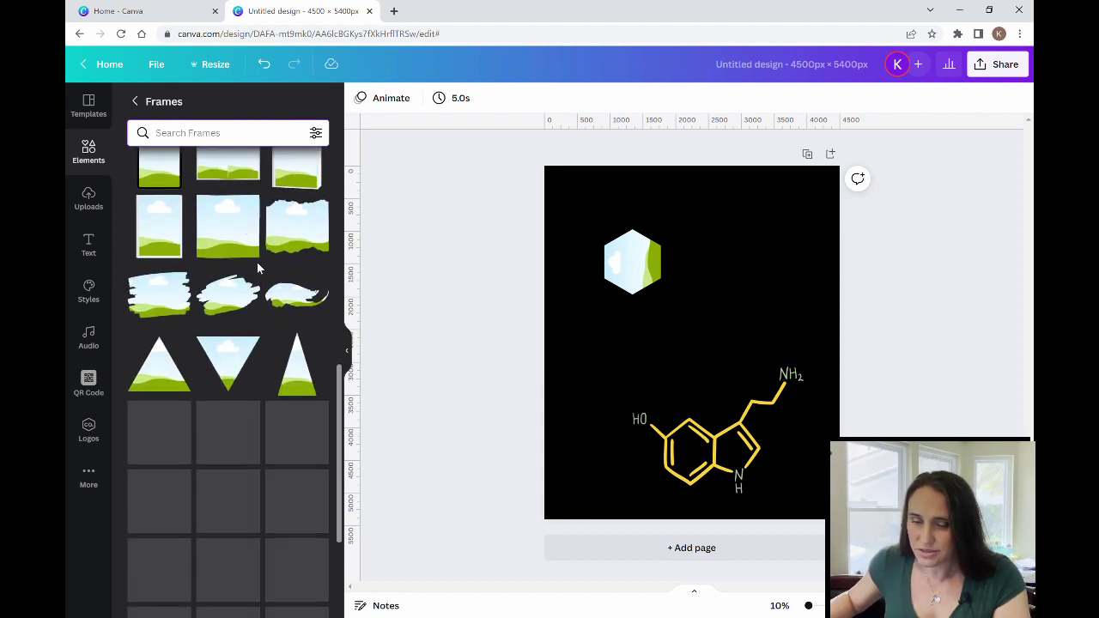
scroll(257, 266, "down", 3)
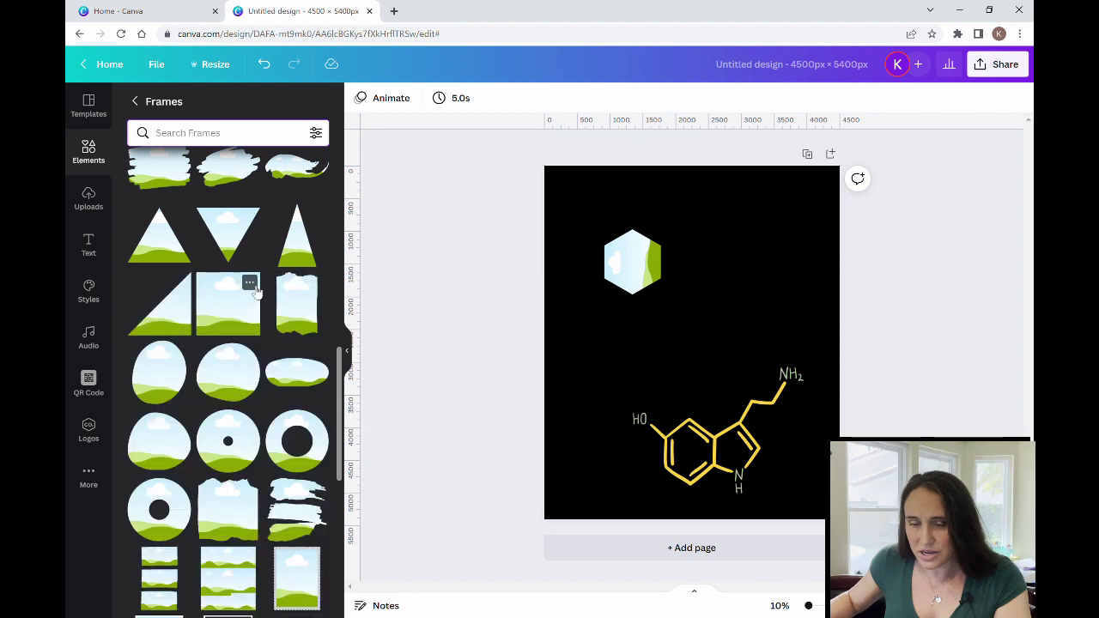
scroll(255, 292, "down", 10)
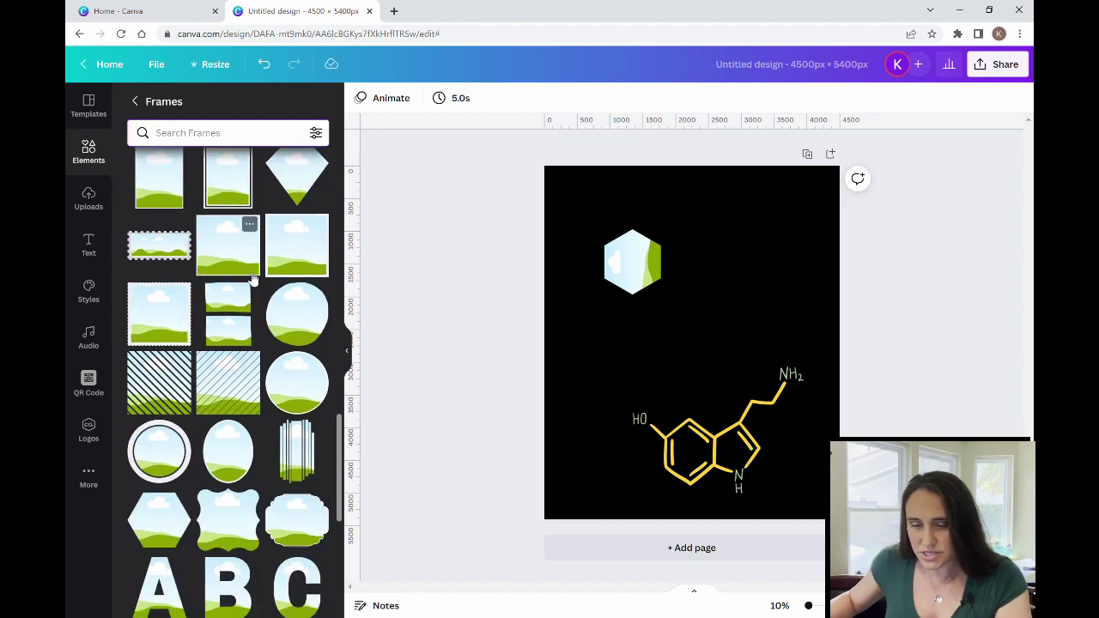
scroll(253, 279, "down", 2)
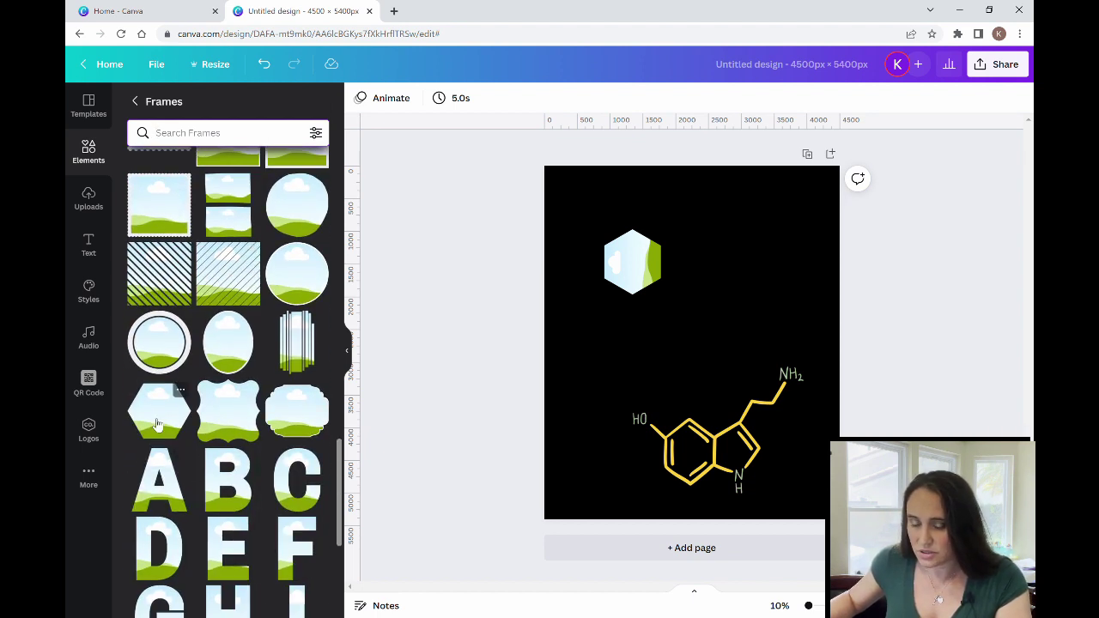
scroll(157, 424, "down", 1)
scroll(168, 363, "down", 3)
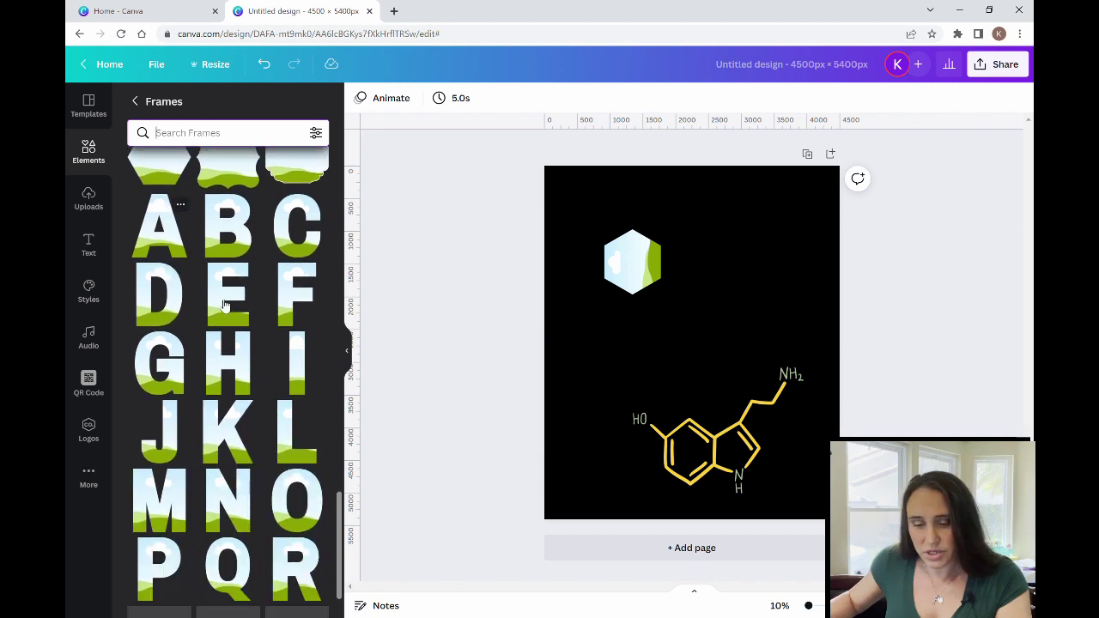
scroll(224, 305, "down", 3)
scroll(277, 277, "down", 3)
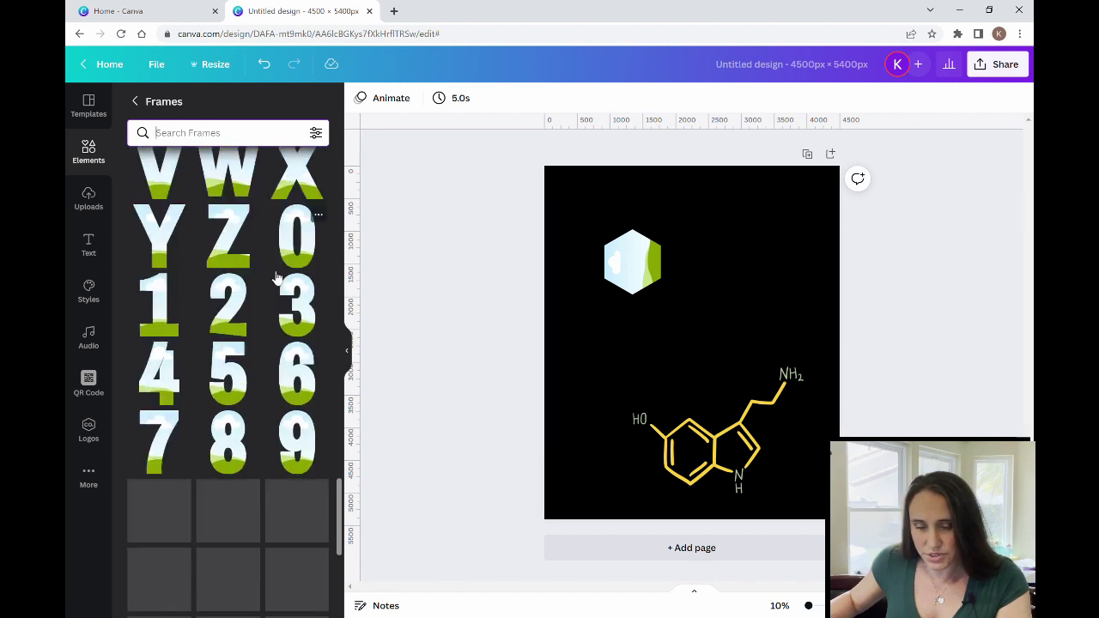
scroll(276, 277, "down", 2)
scroll(275, 277, "down", 3)
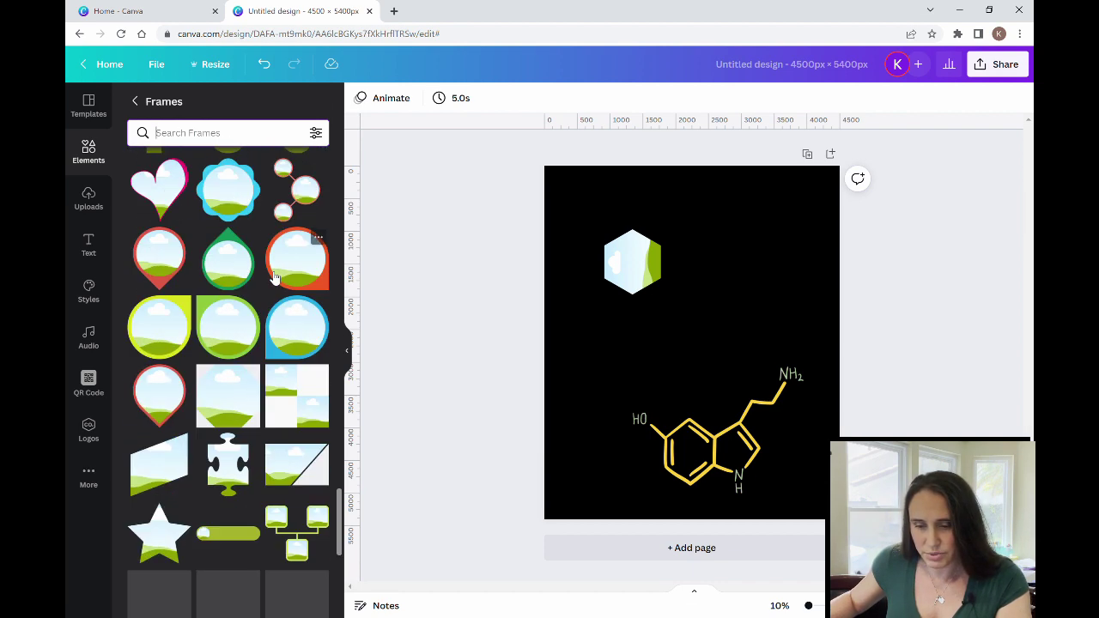
scroll(275, 277, "down", 3)
scroll(275, 279, "down", 2)
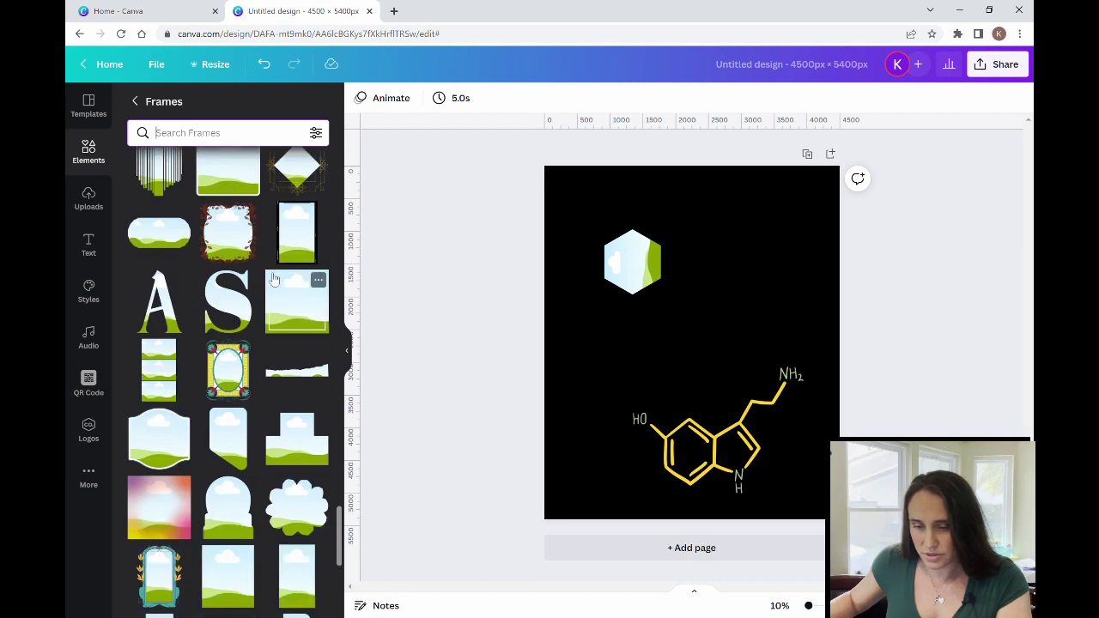
scroll(275, 279, "down", 4)
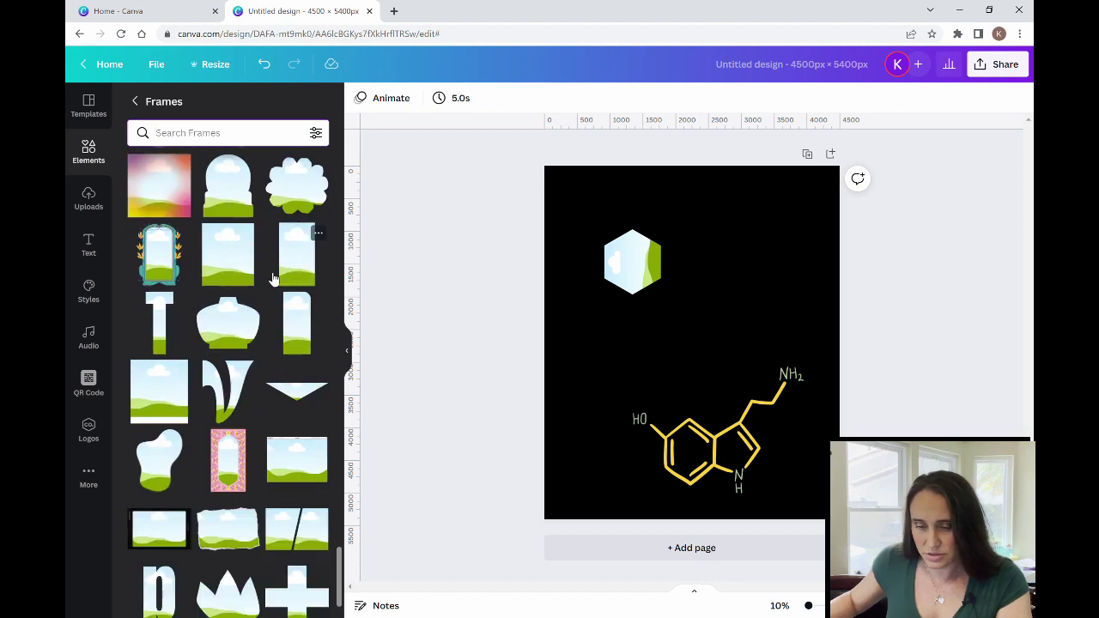
scroll(274, 283, "down", 5)
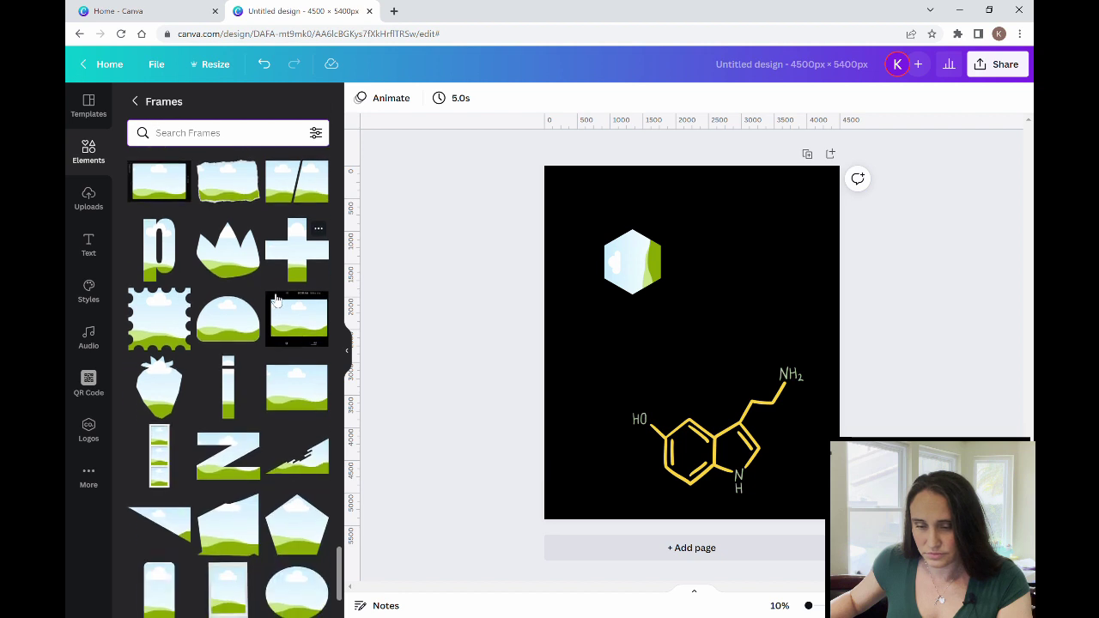
Step: Add a small pentagon frame beside the hexagon, tilted so their edges line up
left_click(319, 506)
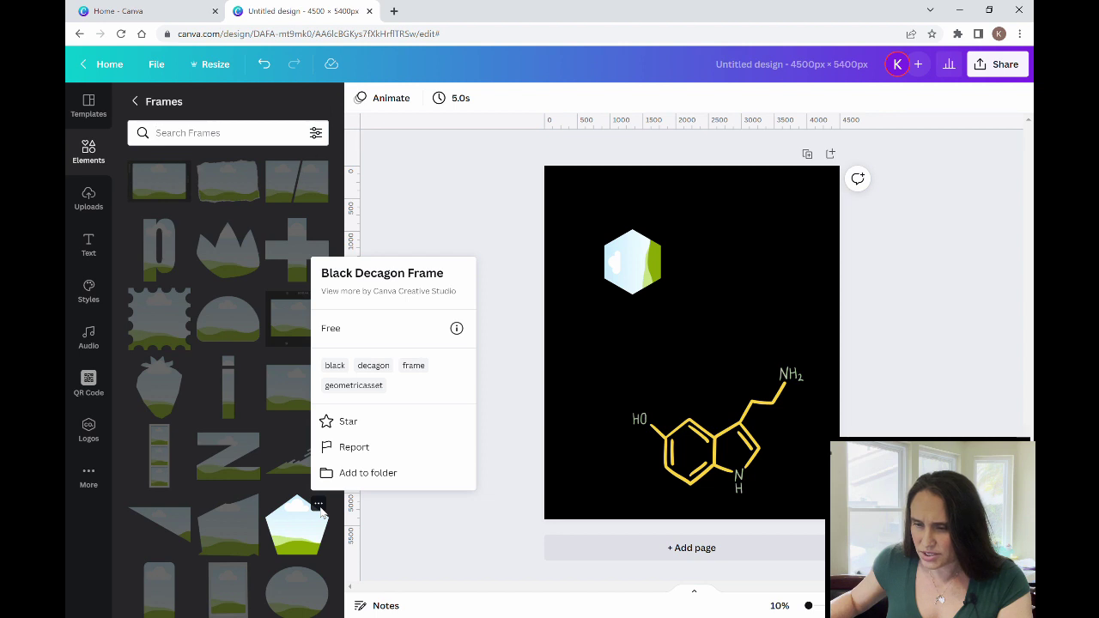
left_click(298, 552)
left_click(303, 546)
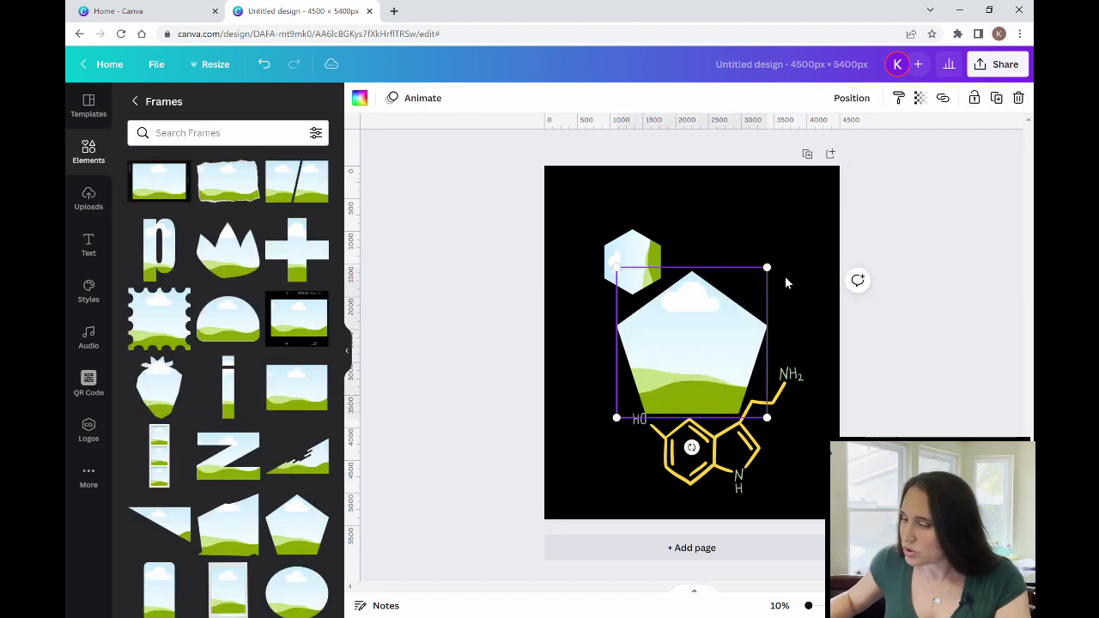
left_click_drag(773, 271, 674, 372)
left_click_drag(643, 416, 724, 495)
left_click_drag(734, 444, 688, 268)
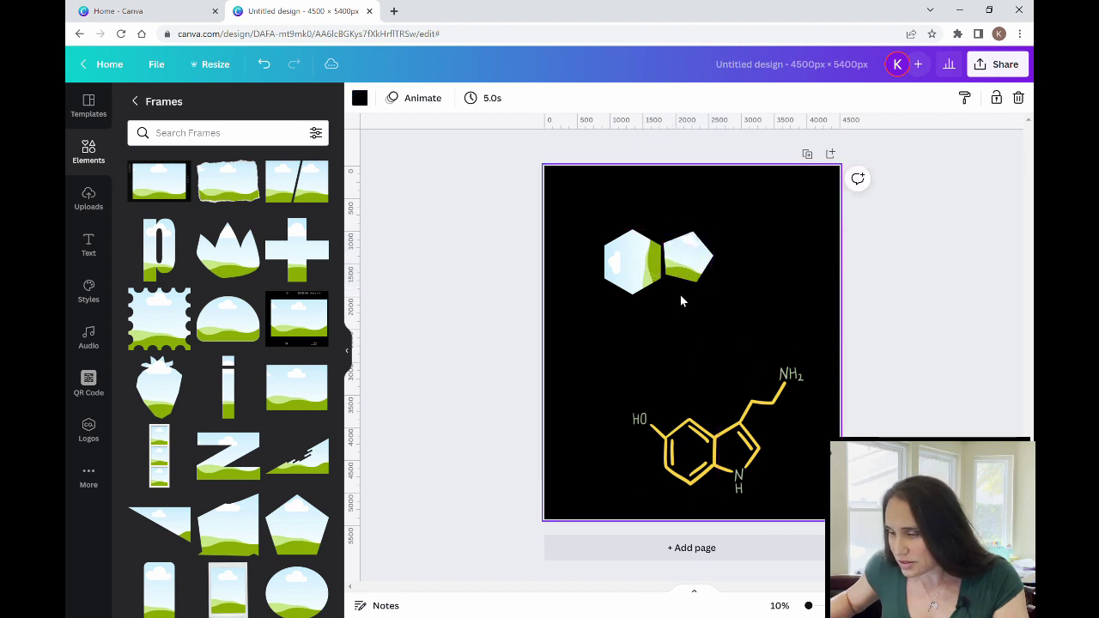
left_click_drag(673, 311, 716, 297)
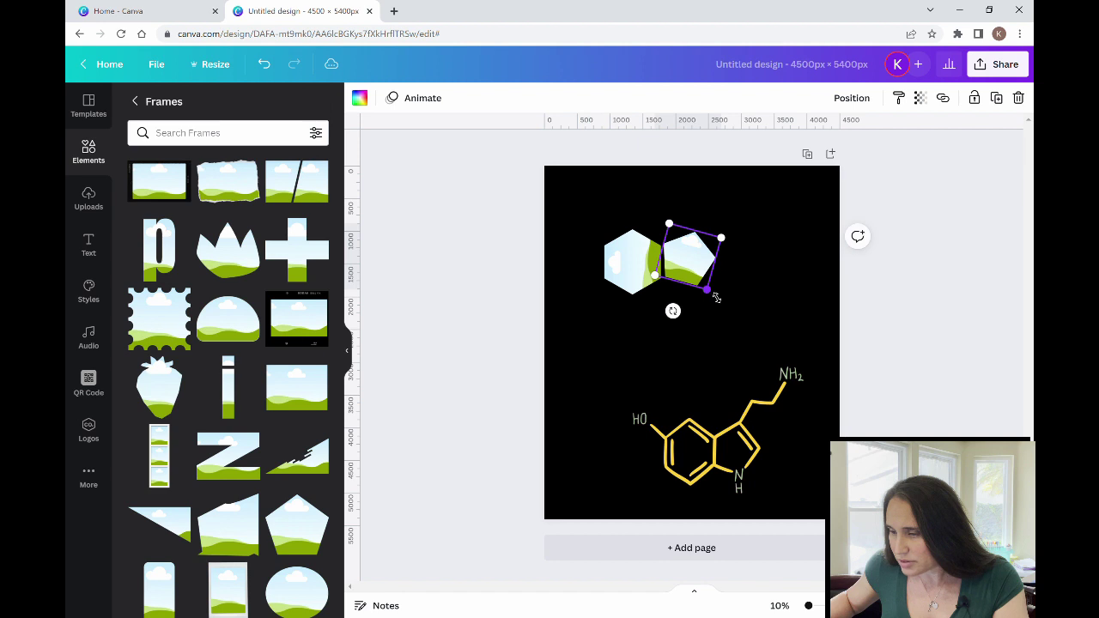
left_click(694, 325)
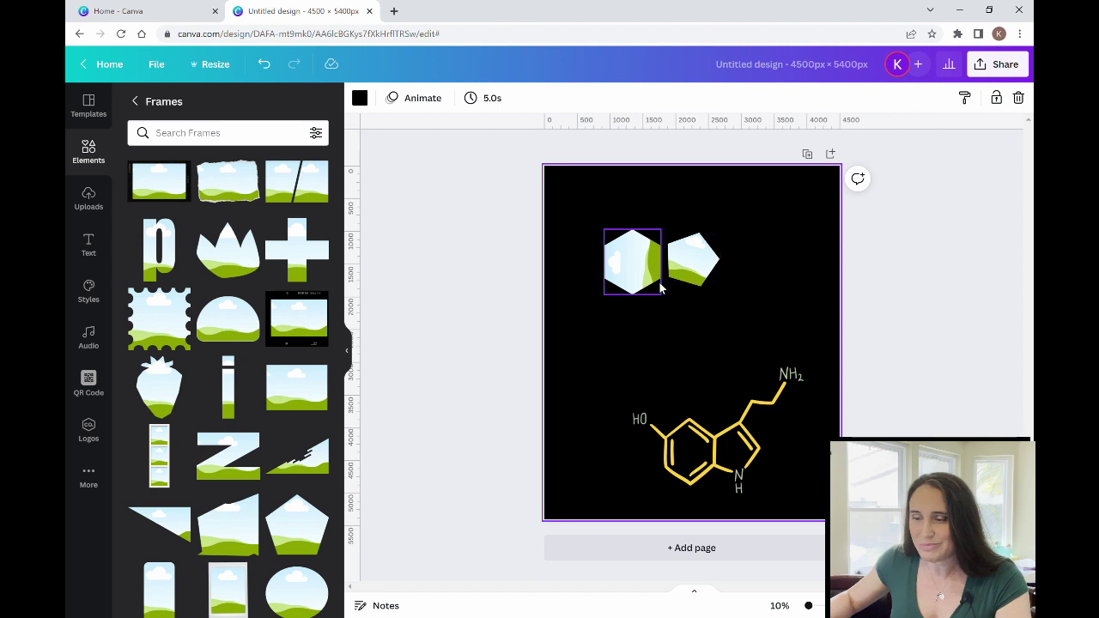
Step: Search Elements for 'happy face' and add the smiley yellow balloon from Photos
left_click(138, 101)
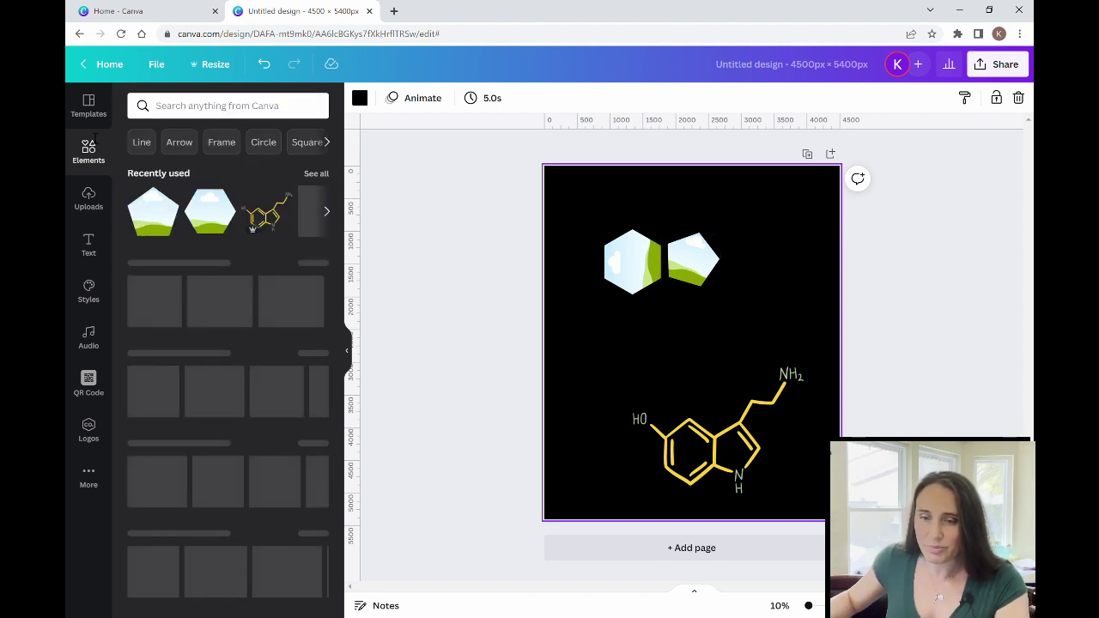
left_click(183, 106)
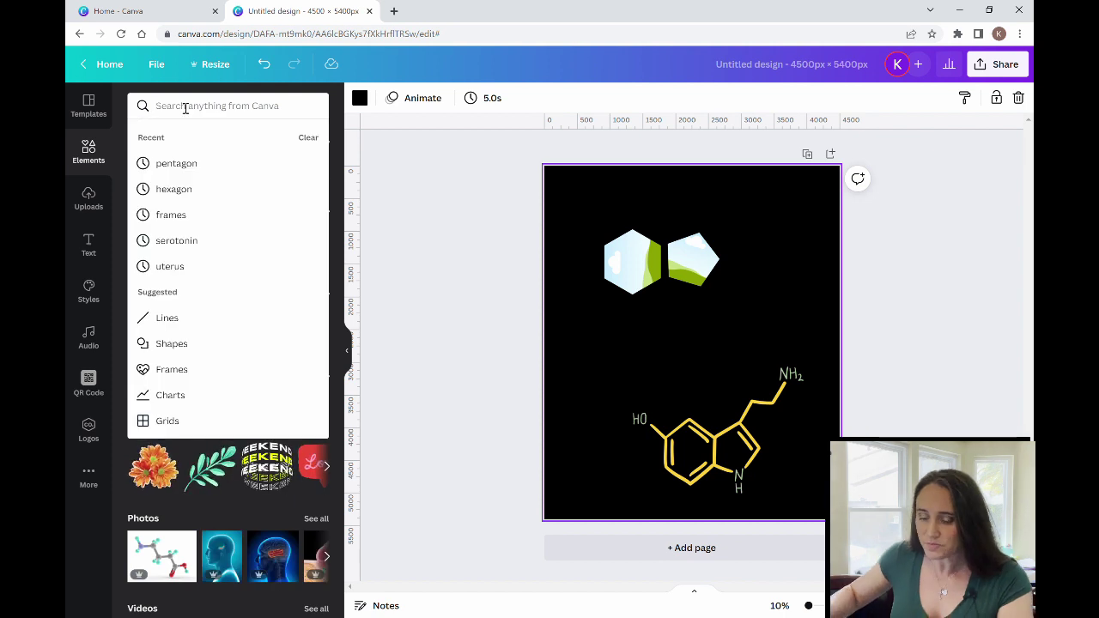
type("h")
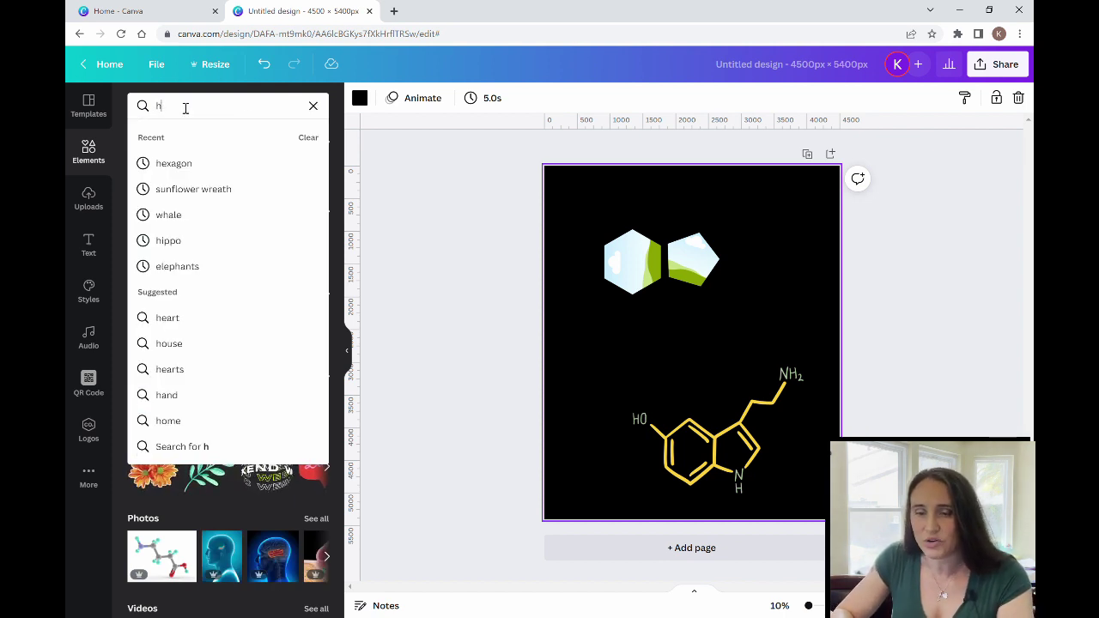
type("appy face")
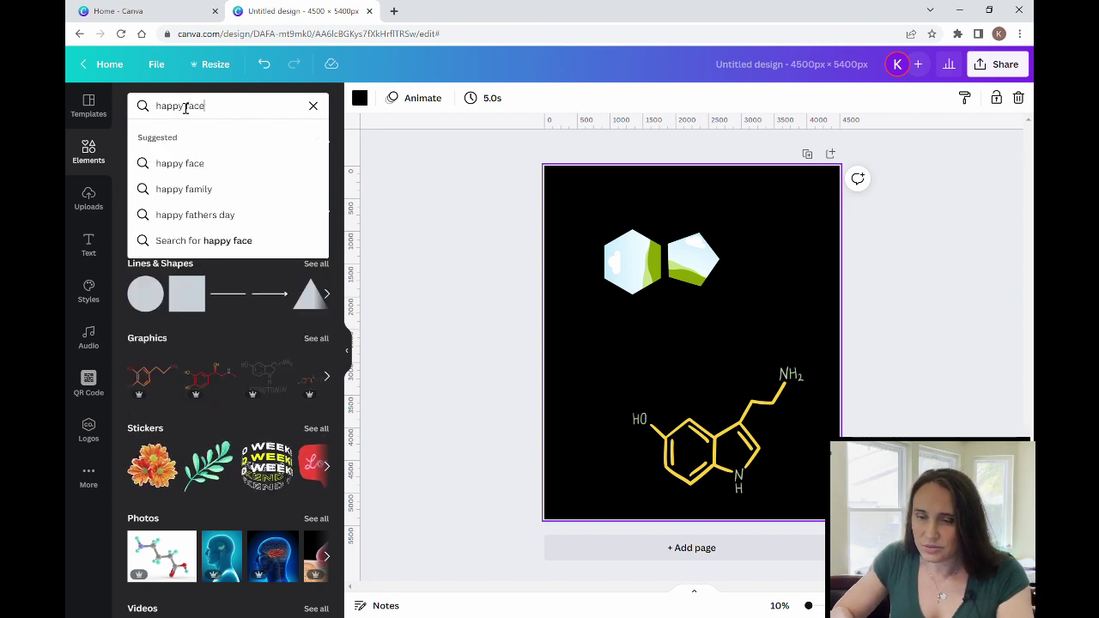
key("Return")
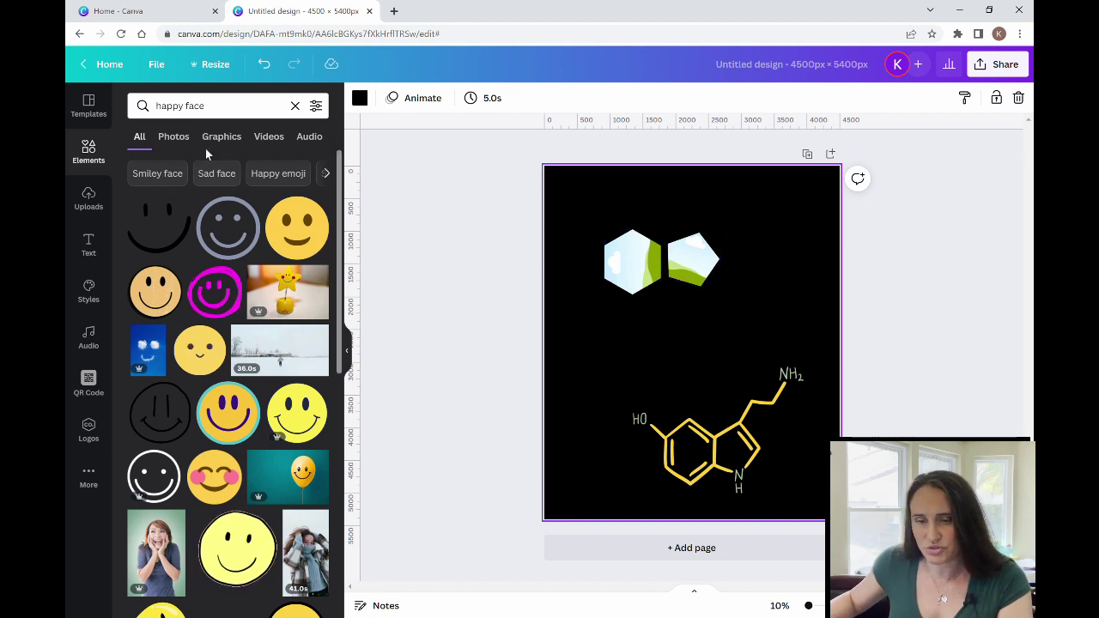
left_click(173, 137)
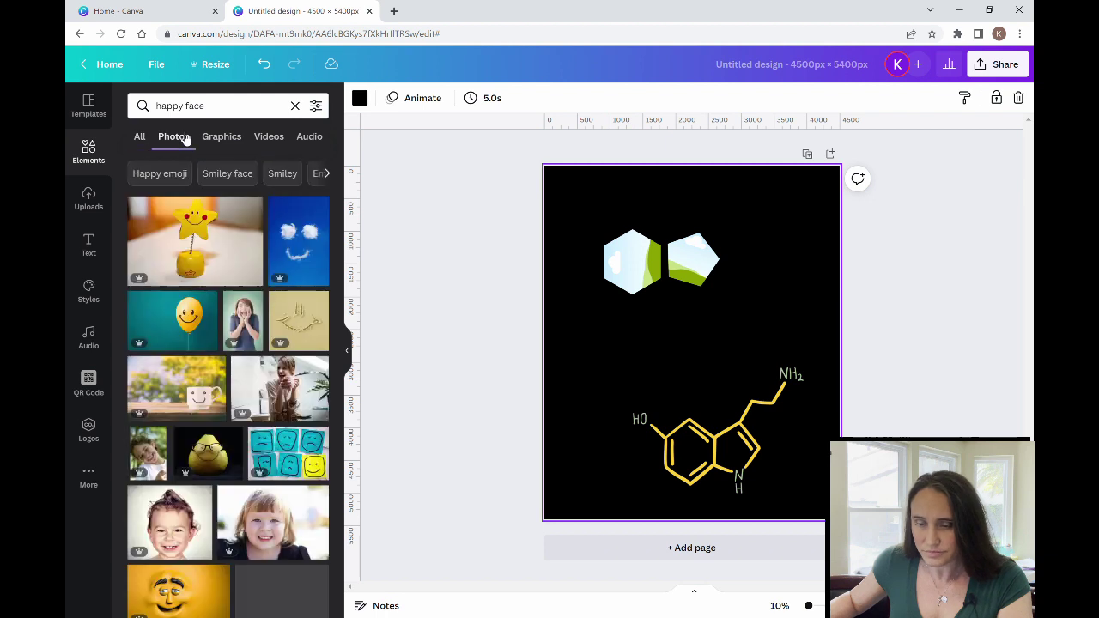
left_click(198, 331)
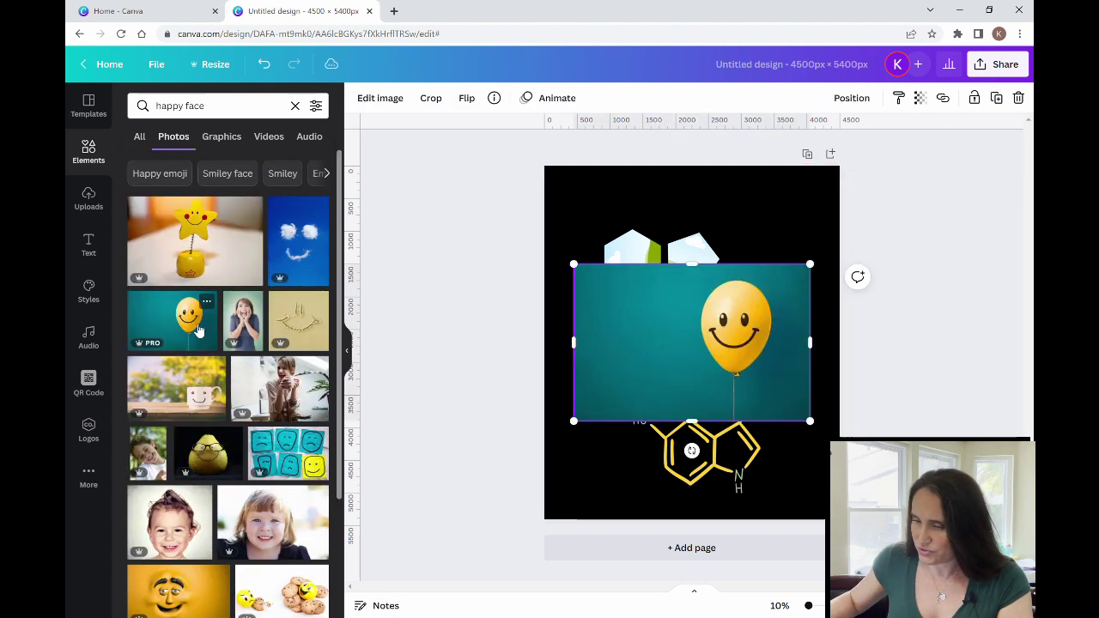
Step: Drop the balloon photo into the hexagon frame and centre the smiling face inside
left_click_drag(737, 341, 636, 268)
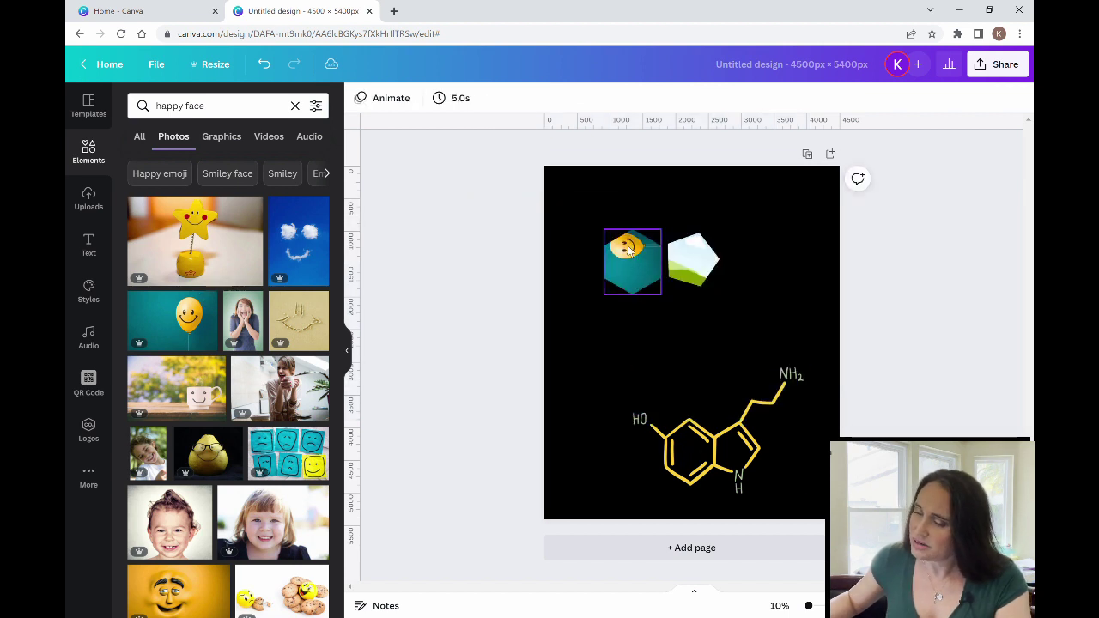
left_click(626, 317)
left_click(623, 250)
left_click(624, 250)
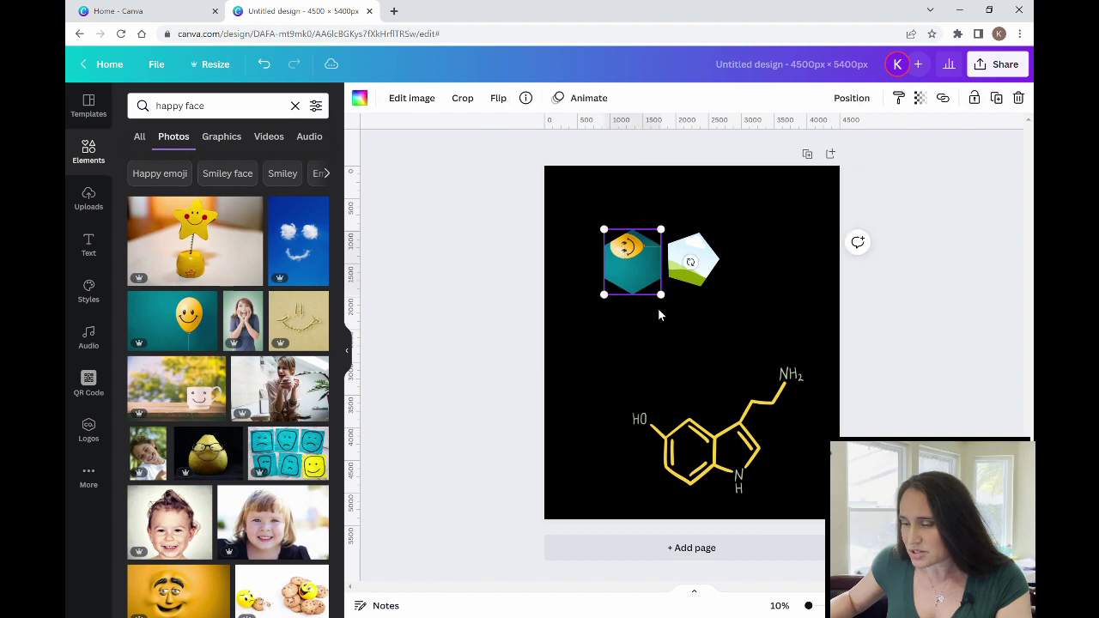
left_click_drag(639, 262, 642, 350)
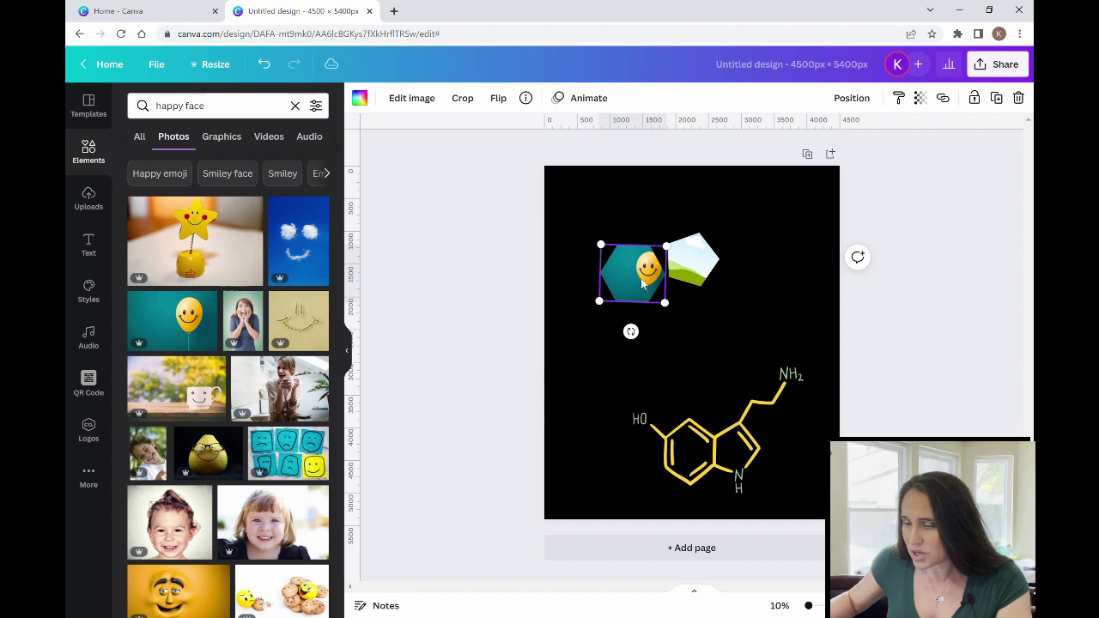
double_click(645, 287)
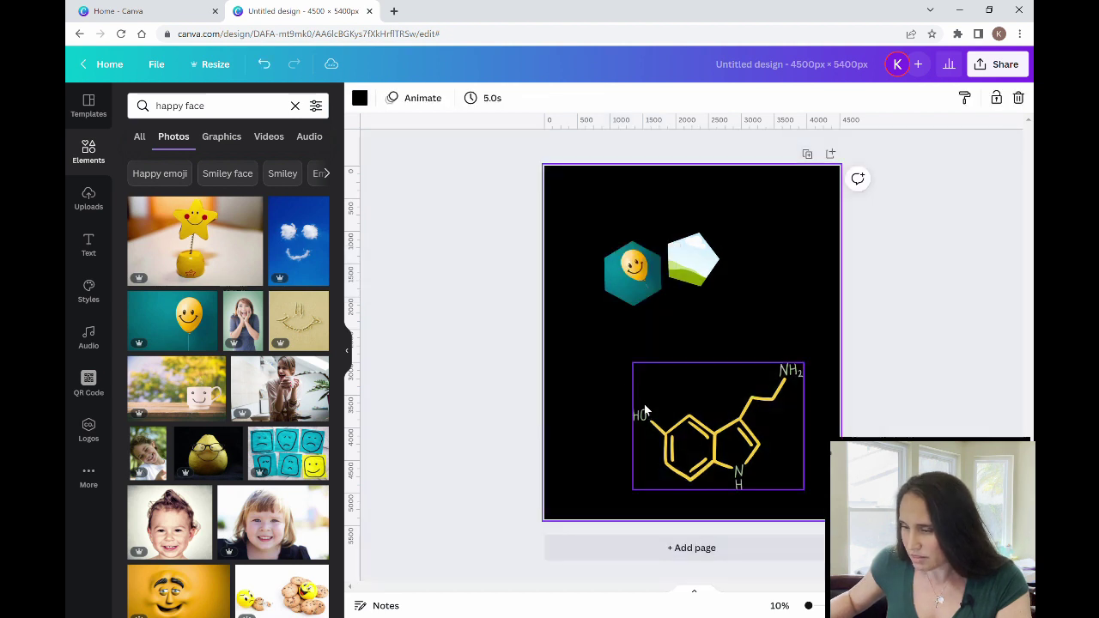
left_click(683, 312)
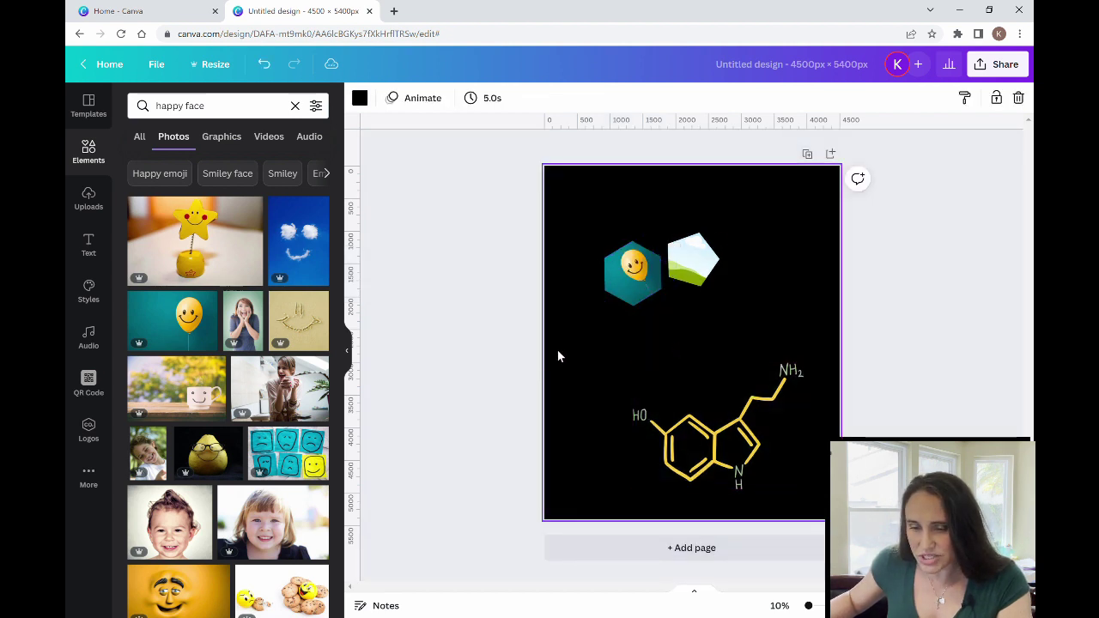
Step: Scroll through the 'happy face' photo results
scroll(258, 343, "down", 5)
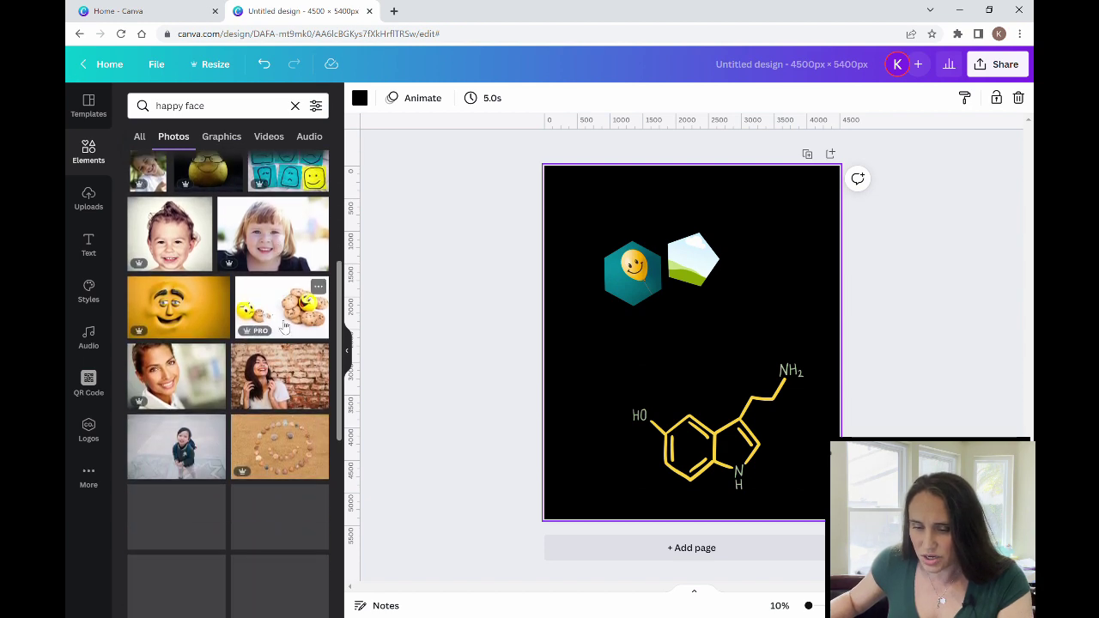
scroll(284, 326, "down", 10)
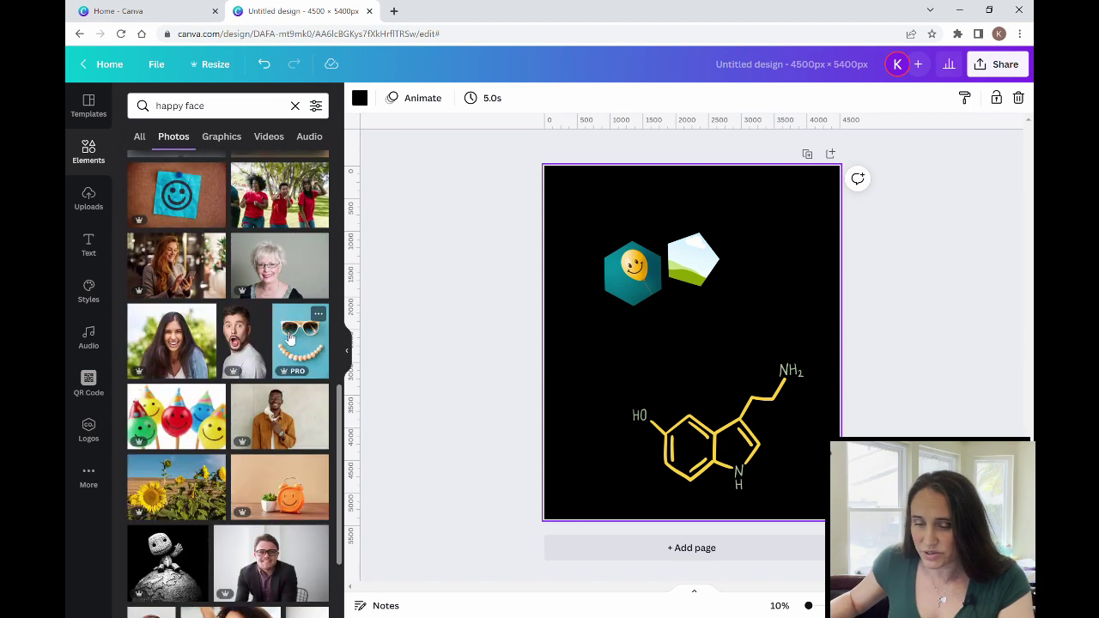
scroll(288, 339, "down", 6)
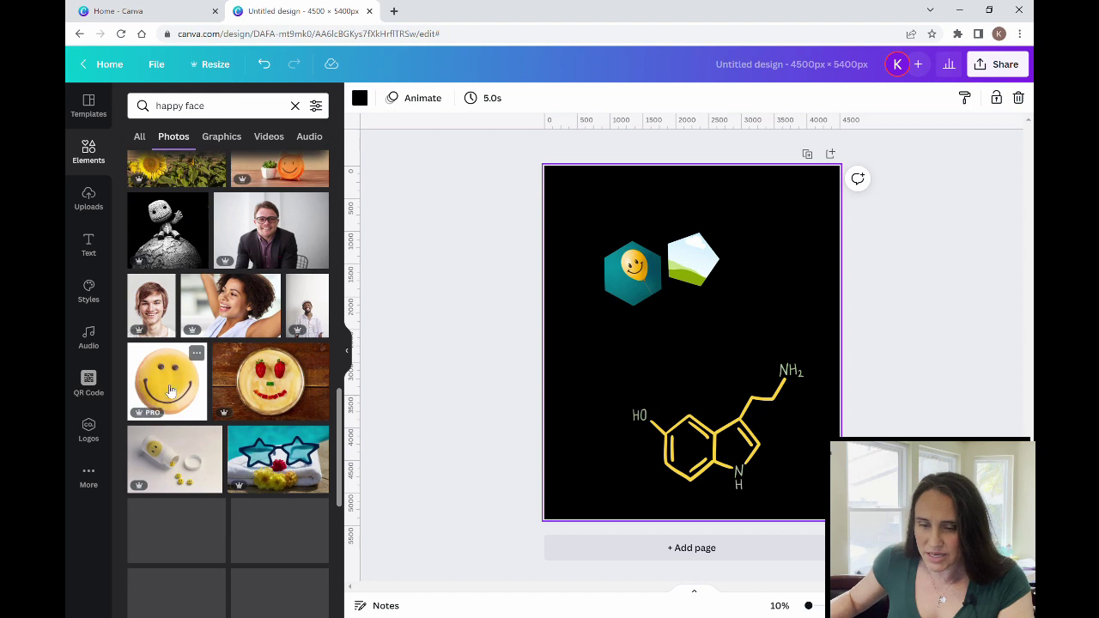
scroll(258, 481, "down", 4)
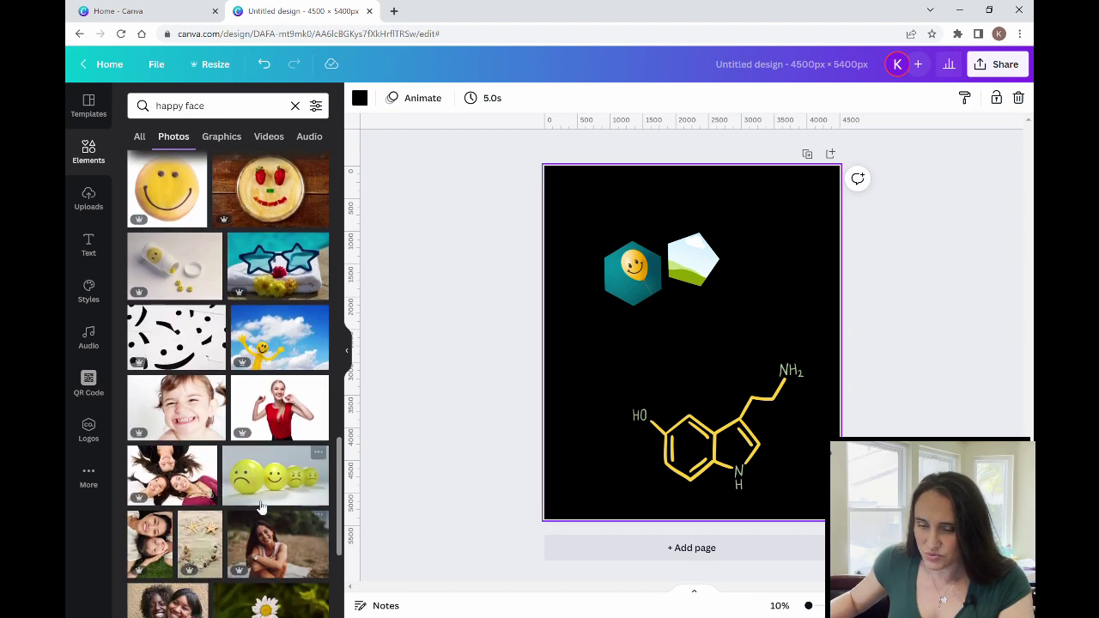
scroll(261, 508, "down", 8)
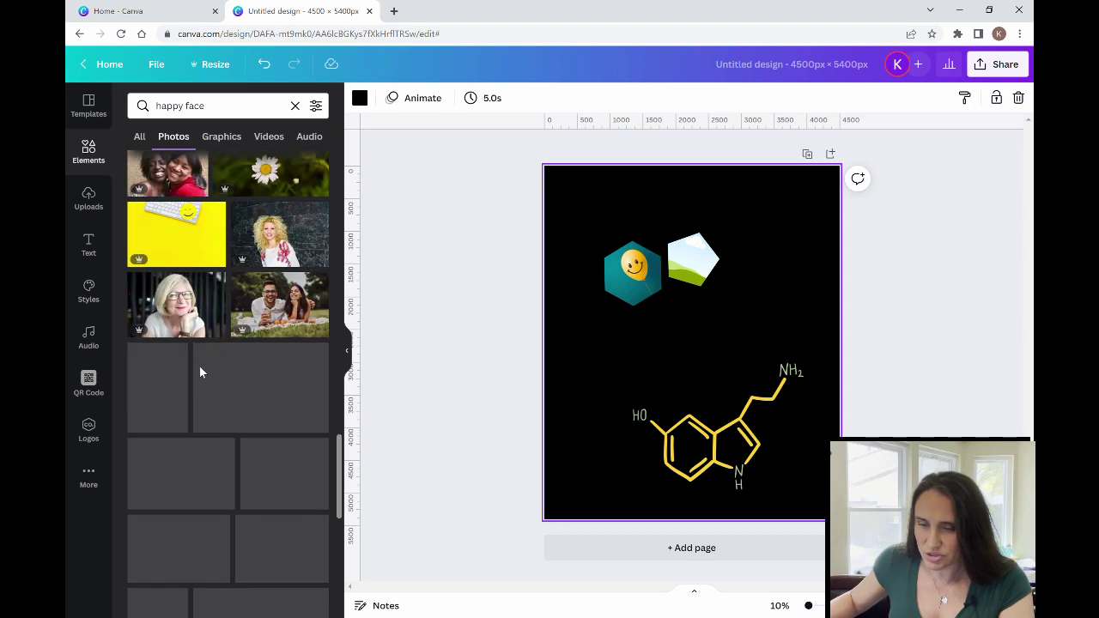
scroll(220, 483, "down", 6)
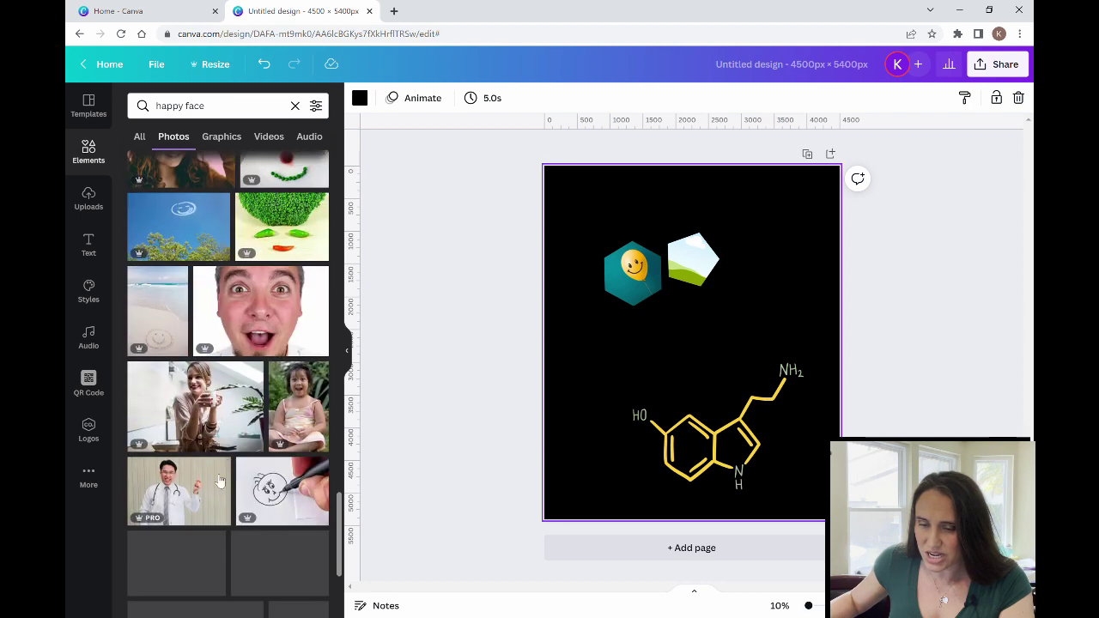
scroll(220, 483, "down", 3)
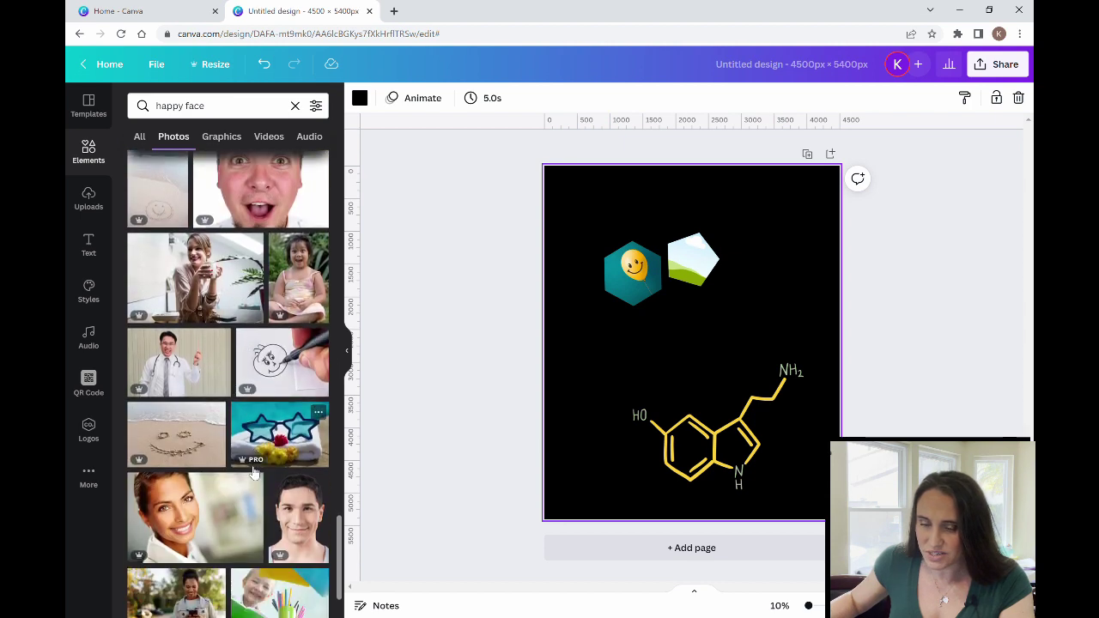
Step: Replace the photo search with 'smily face' and run it
double_click(172, 106)
type("smili")
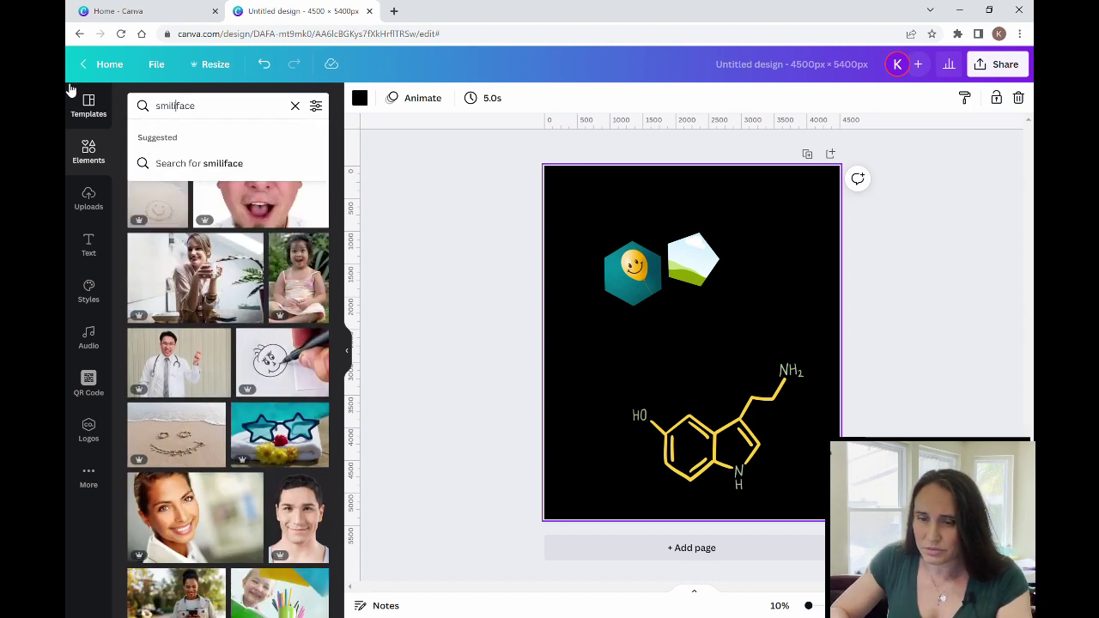
key("BackSpace")
type("y")
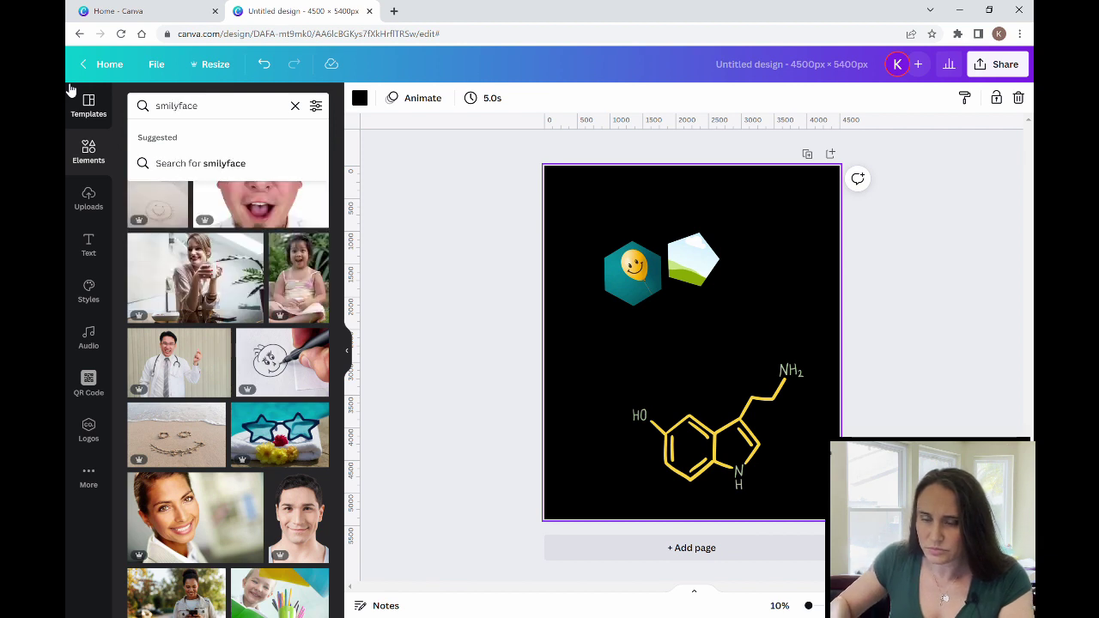
key("Return")
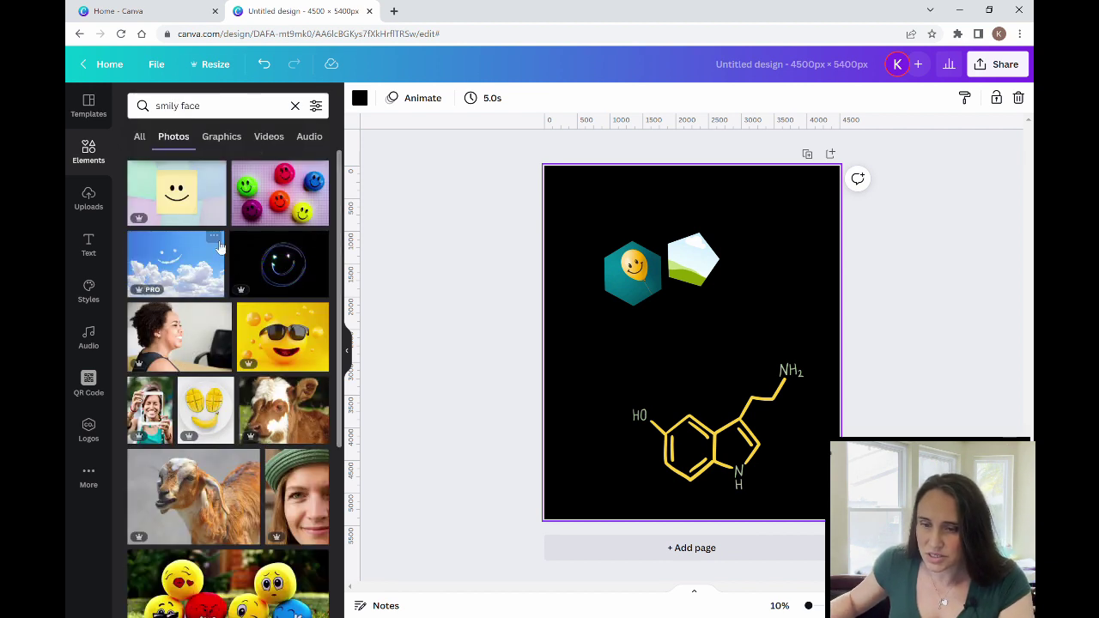
scroll(257, 266, "down", 1)
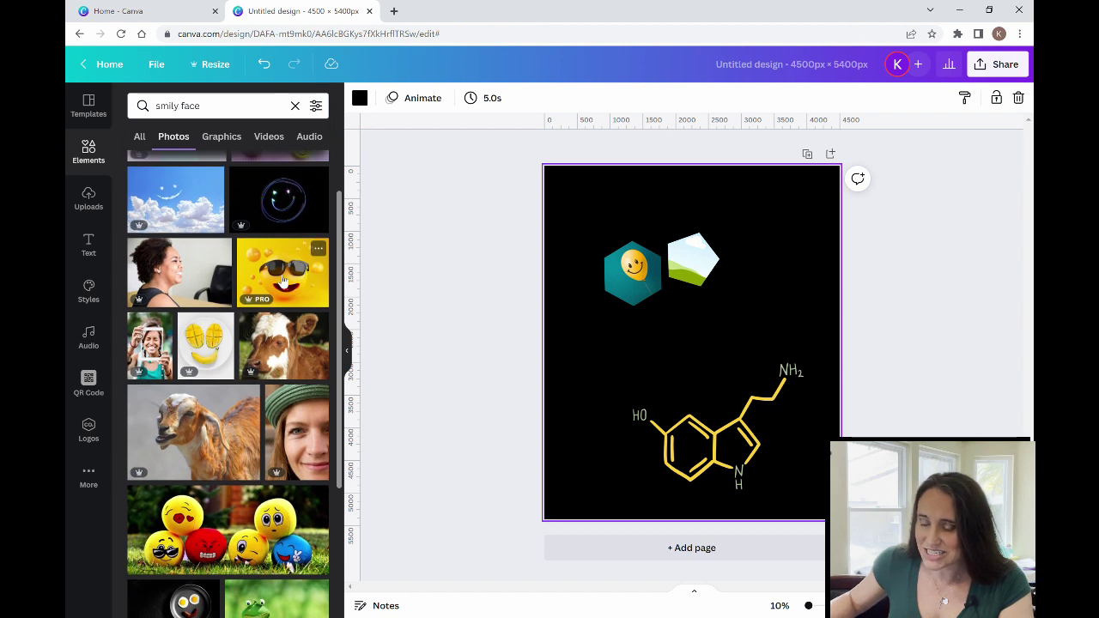
Step: Put the yellow sunglasses emoji photo into the pentagon frame, then clear the search
left_click_drag(284, 279, 700, 271)
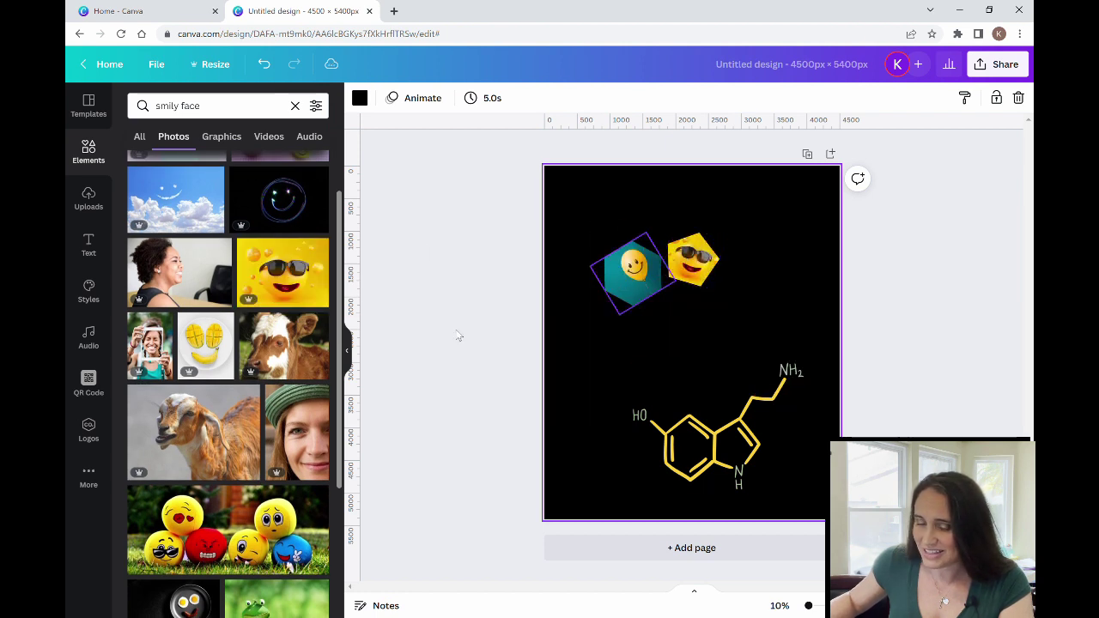
left_click(460, 336)
scroll(178, 331, "down", 7)
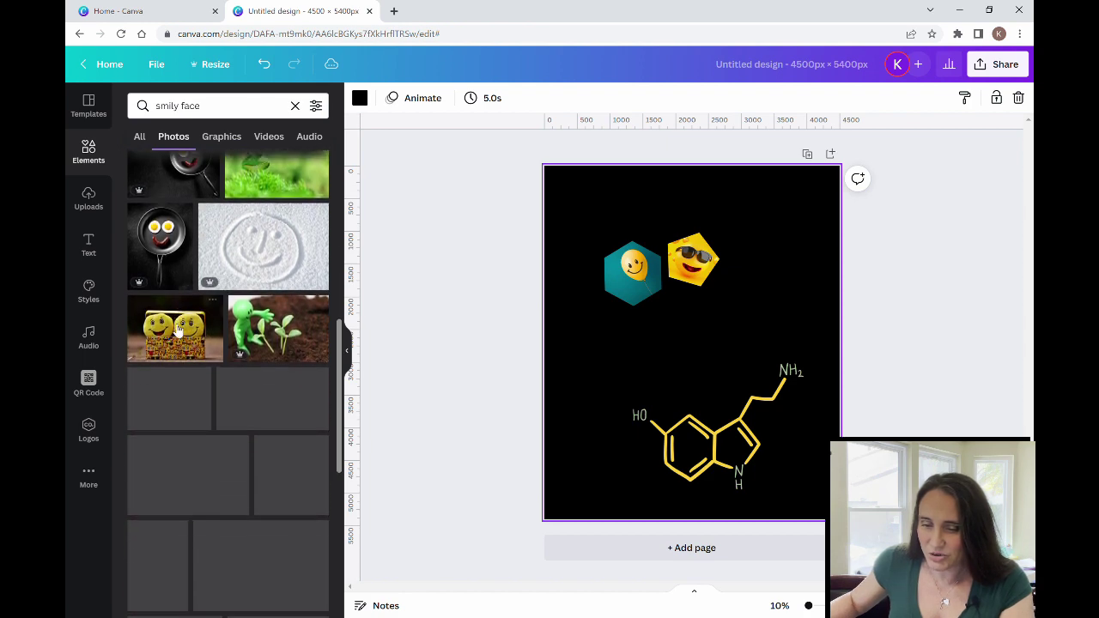
scroll(184, 343, "down", 3)
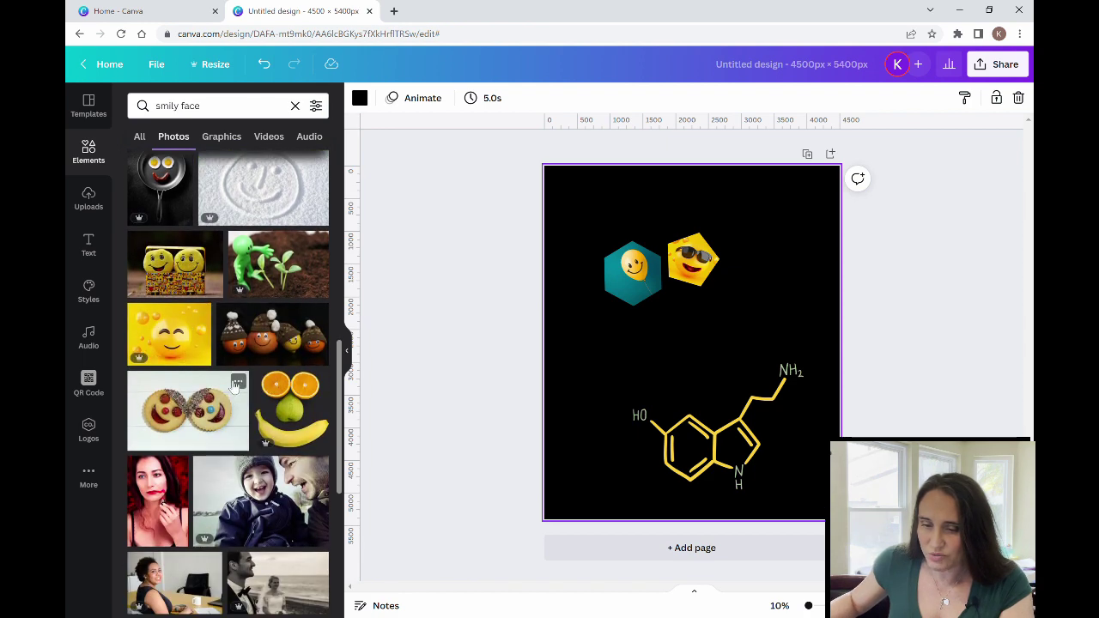
scroll(225, 423, "down", 7)
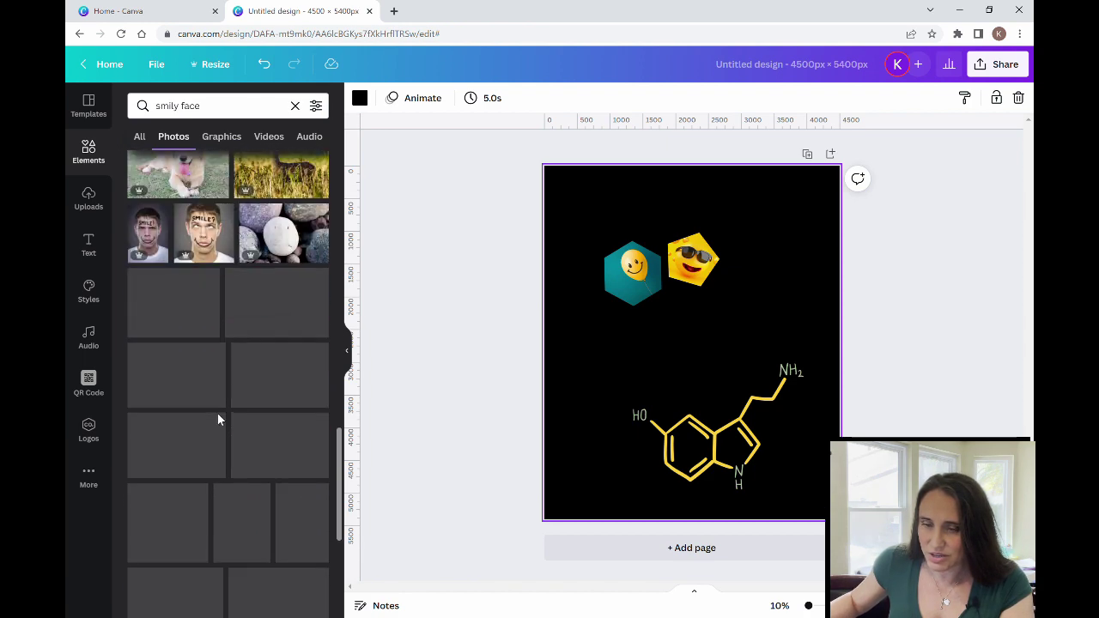
scroll(243, 501, "down", 10)
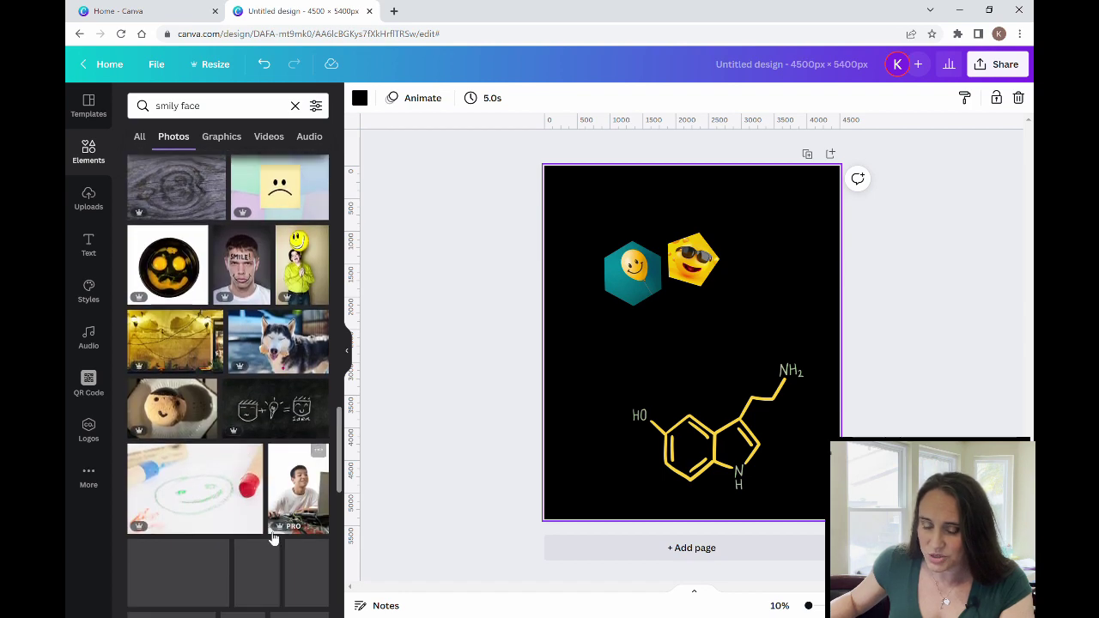
scroll(266, 478, "down", 5)
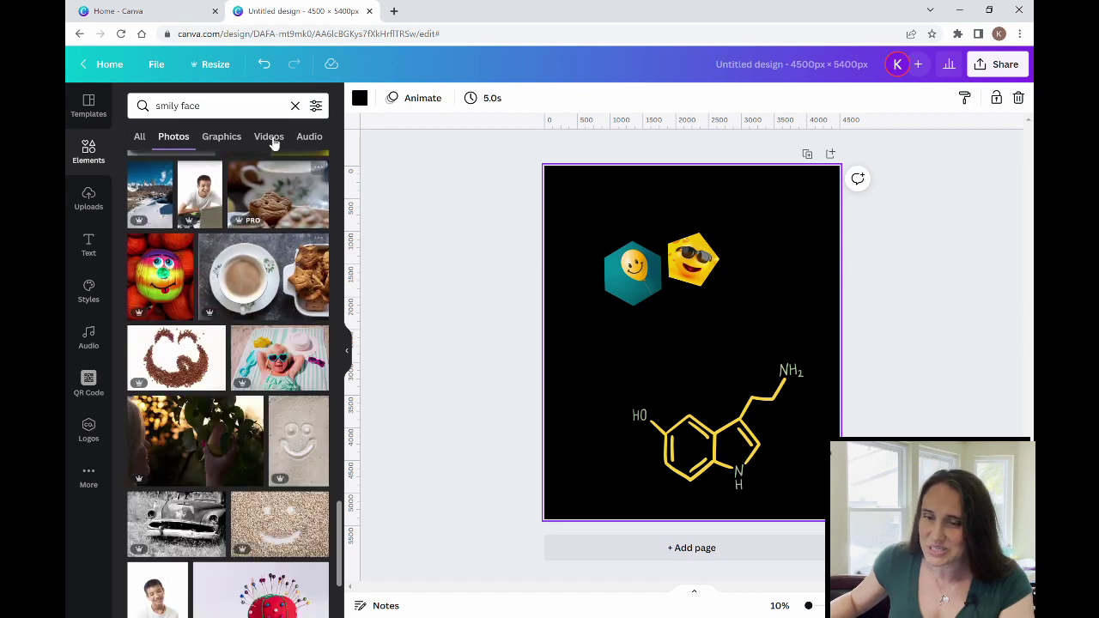
left_click(294, 105)
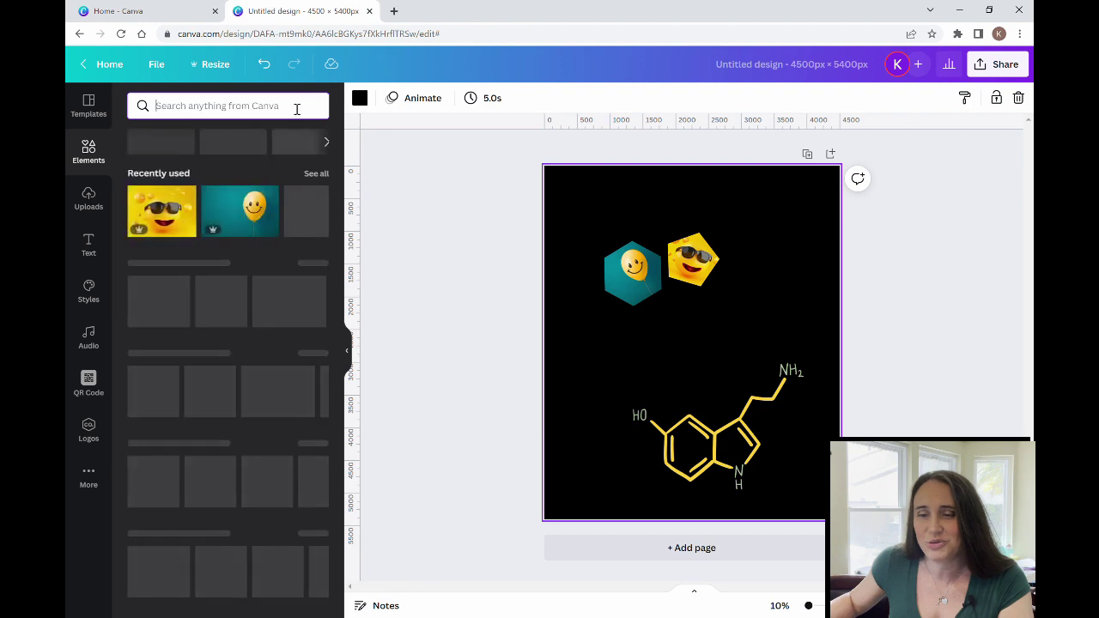
Step: Drop the yellow smiley from Recently used into the hexagon frame, deleting a stray balloon photo
left_click(316, 173)
left_click(323, 175)
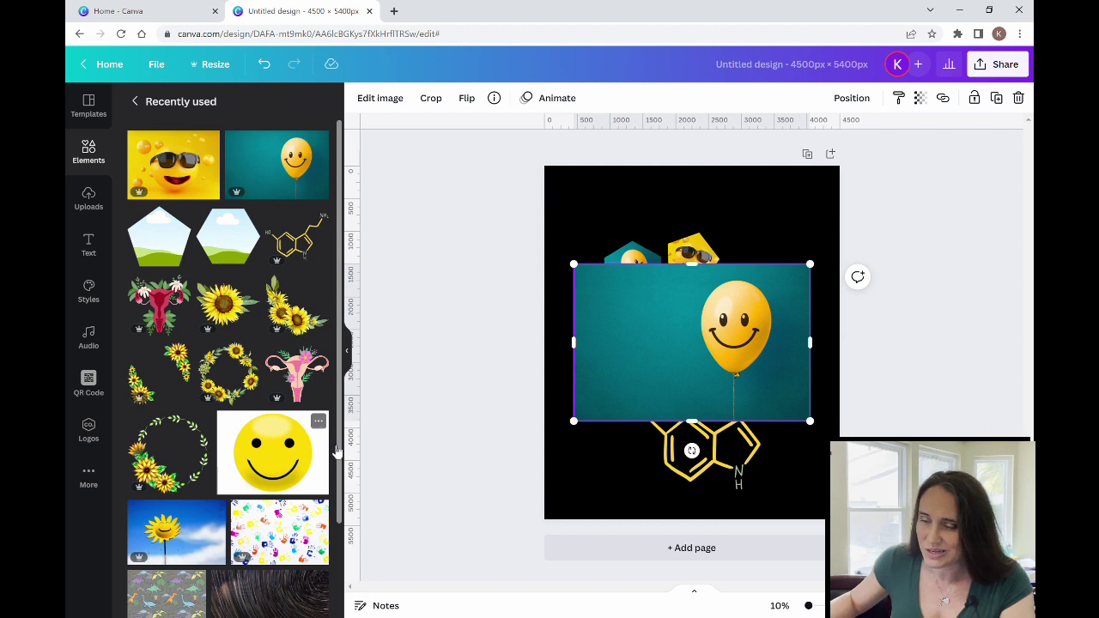
key("Delete")
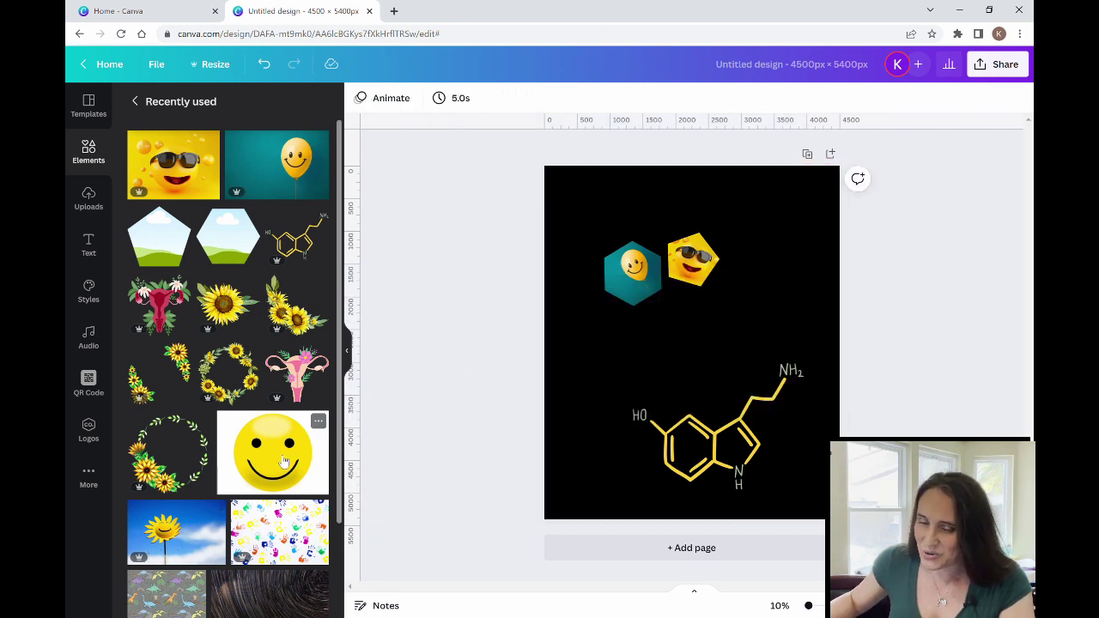
left_click_drag(283, 462, 649, 292)
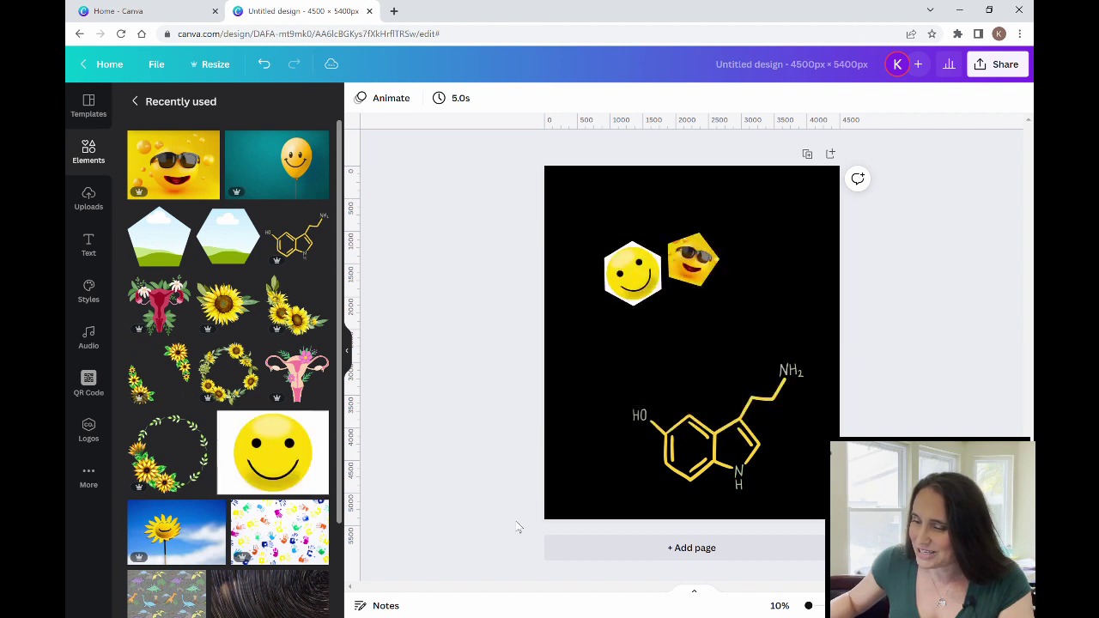
Step: Enlarge the smiley inside the hexagon frame so its yellow face fills the shape
double_click(631, 279)
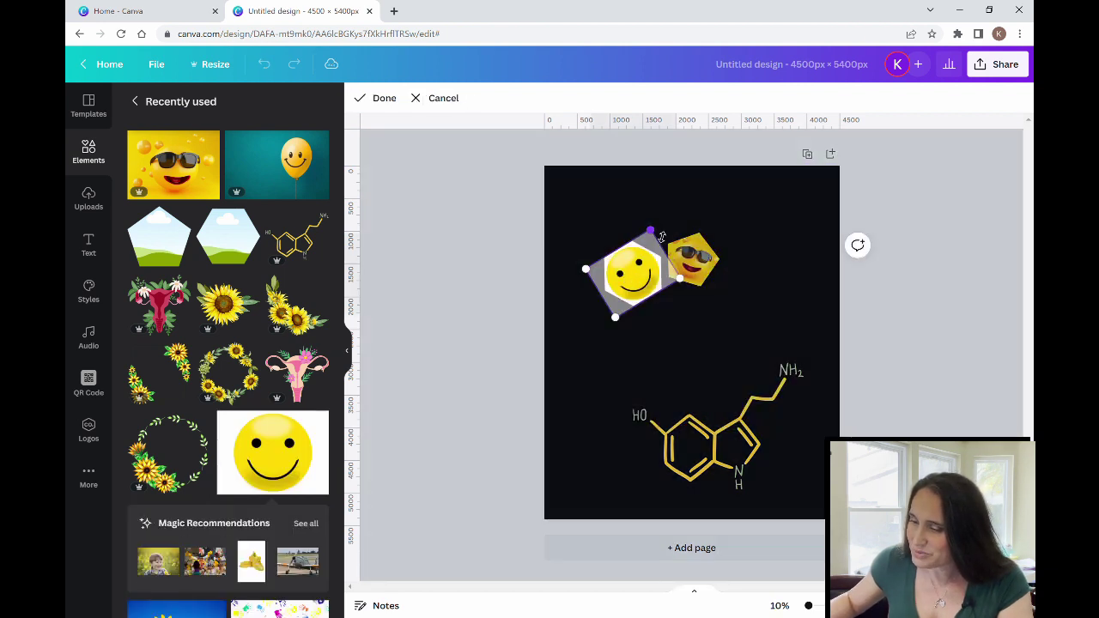
left_click_drag(663, 237, 666, 230)
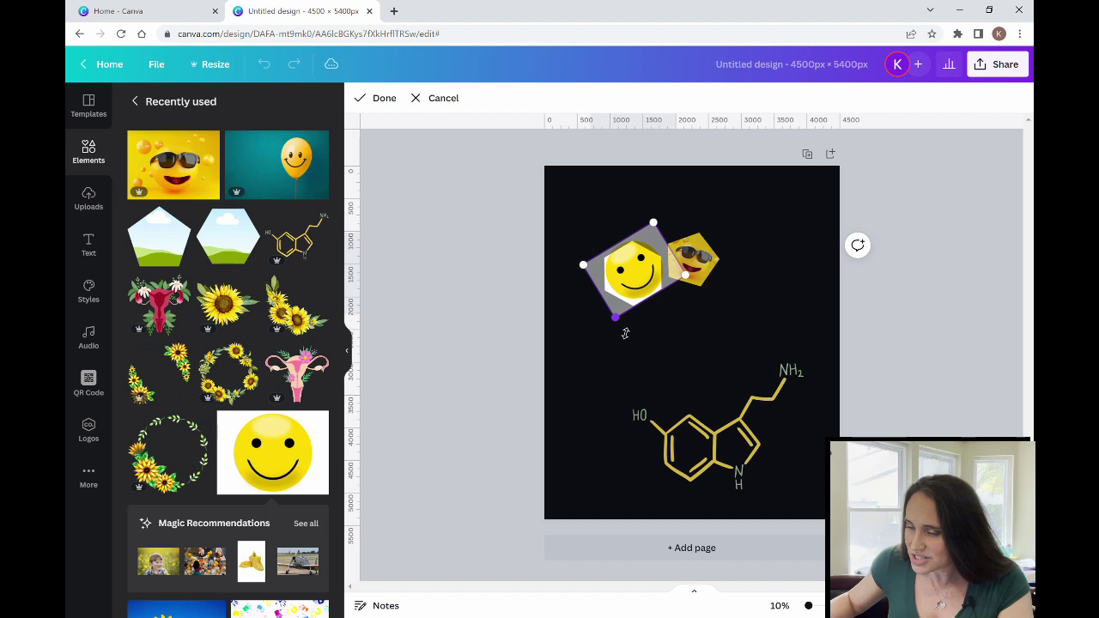
left_click_drag(625, 333, 624, 336)
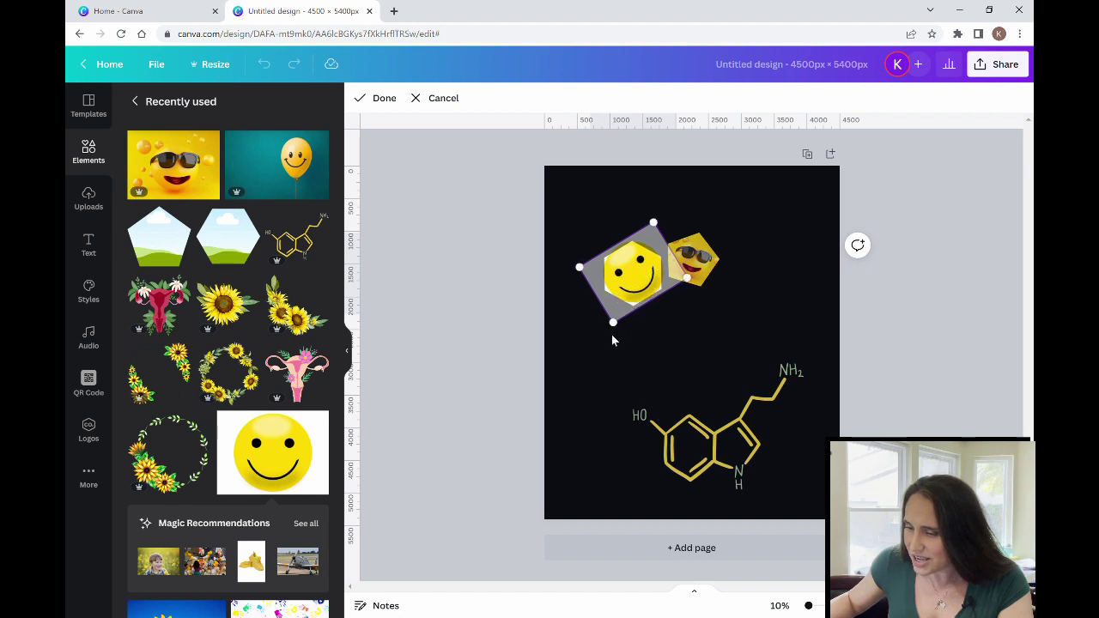
left_click_drag(620, 330, 617, 335)
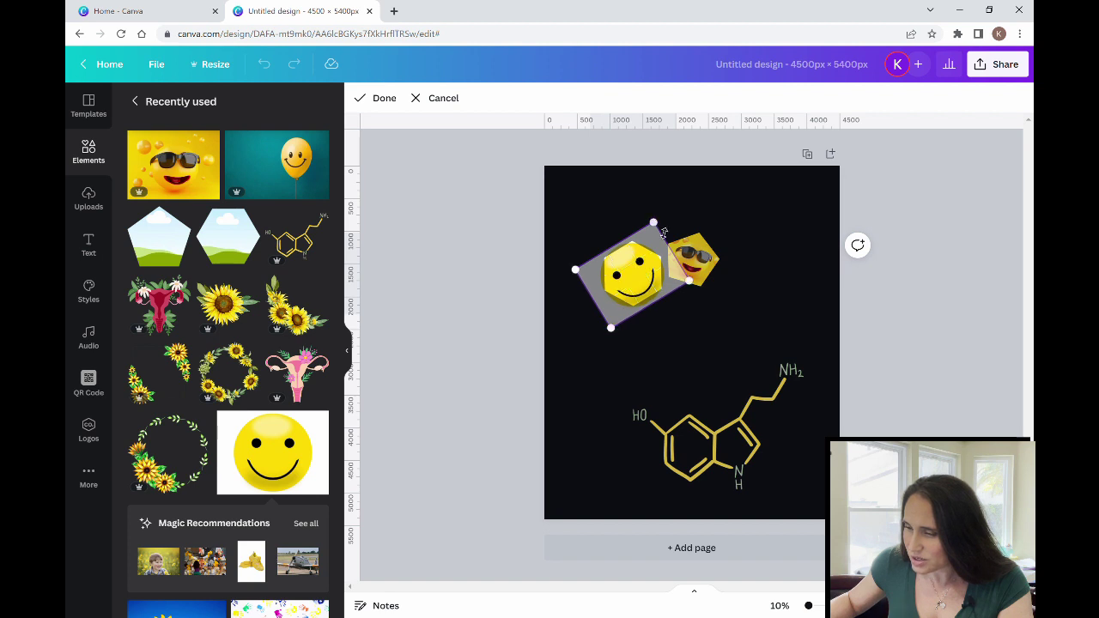
left_click_drag(662, 227, 664, 223)
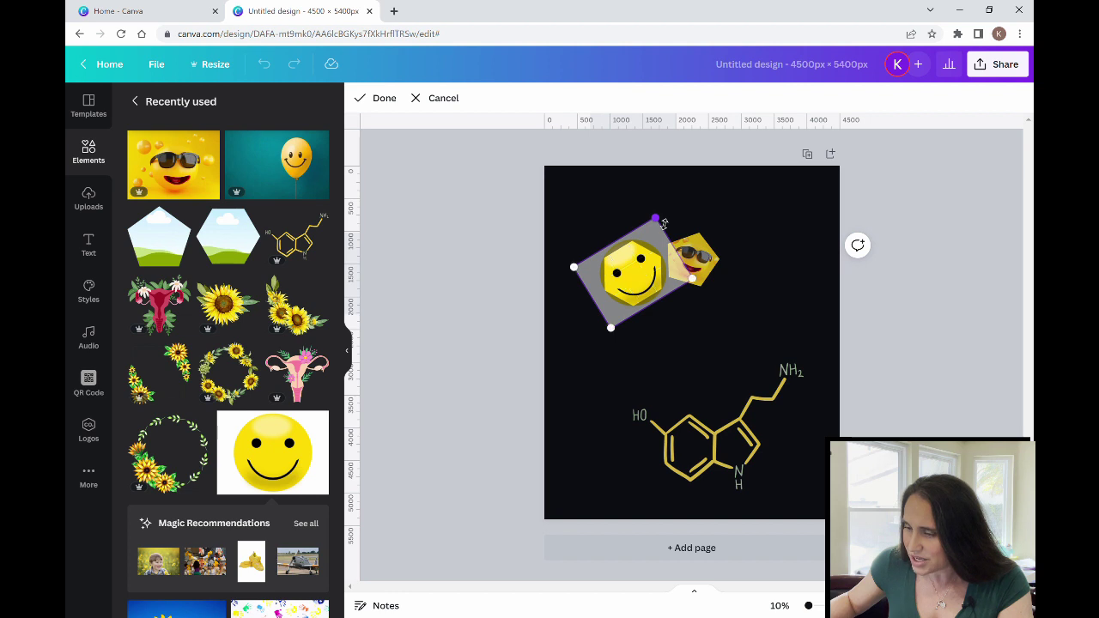
left_click(682, 337)
left_click(648, 375)
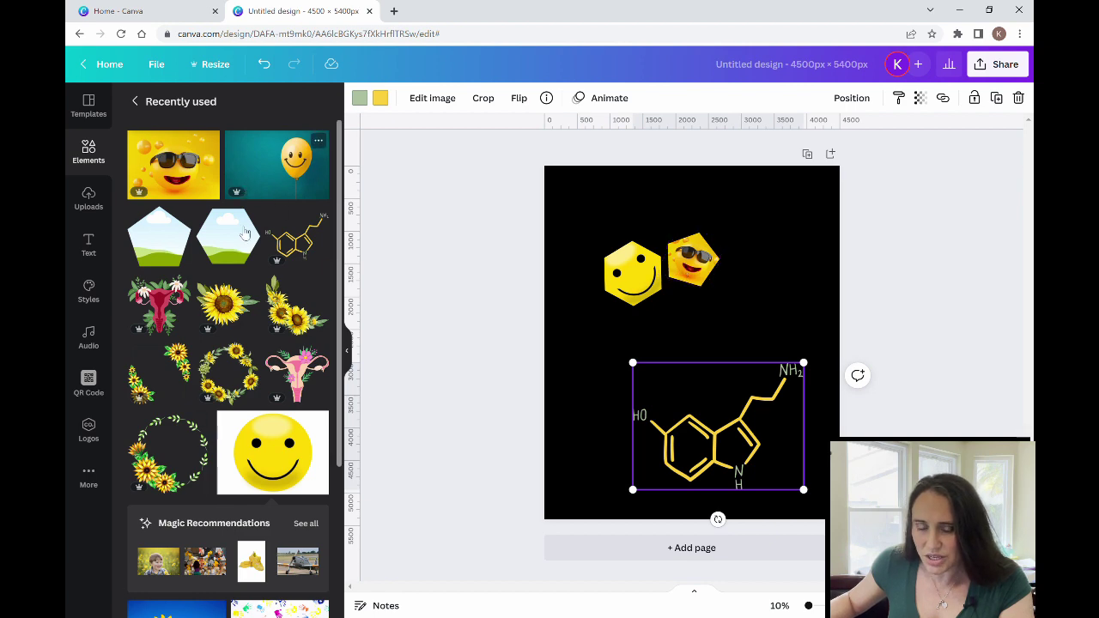
Step: Drag the sunflower-in-the-sky photo from Recently used into the pentagon frame
scroll(258, 352, "down", 3)
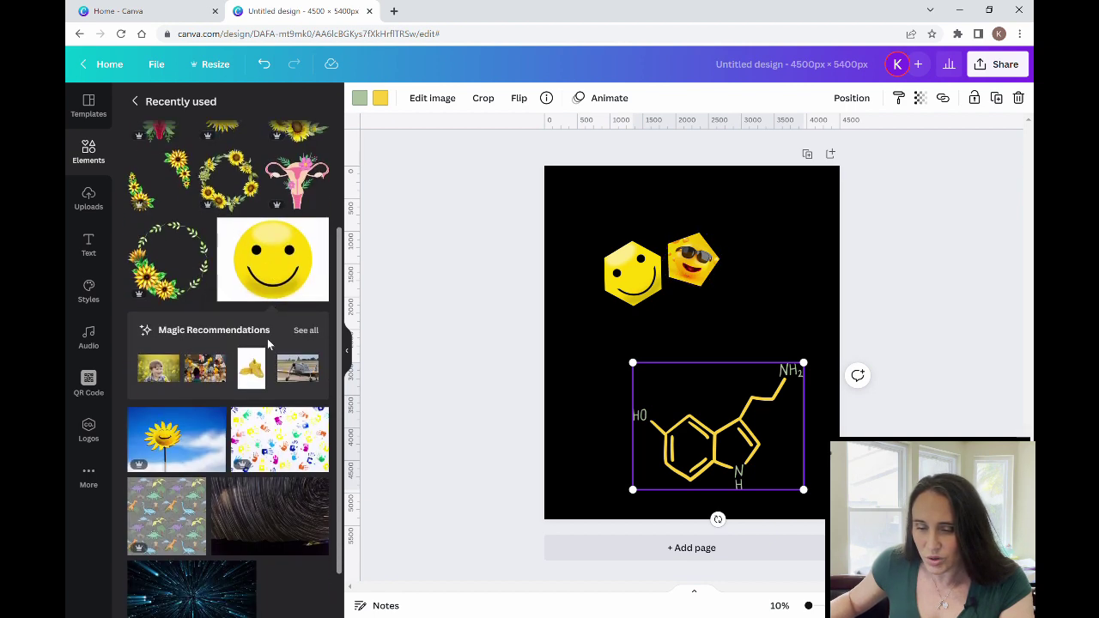
left_click_drag(187, 442, 671, 242)
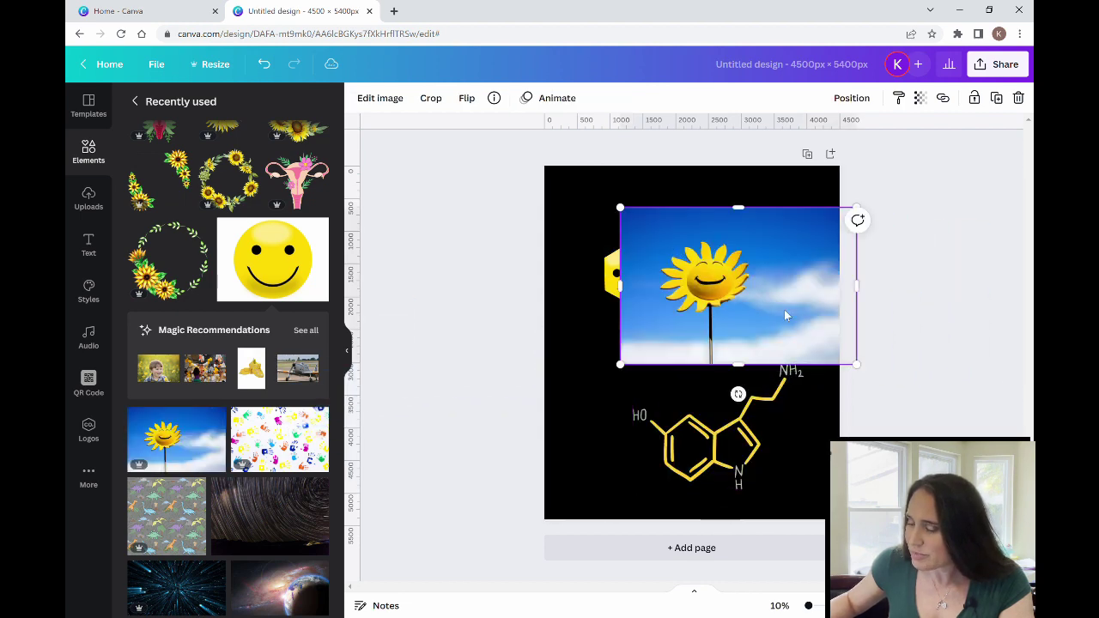
left_click_drag(729, 287, 692, 262)
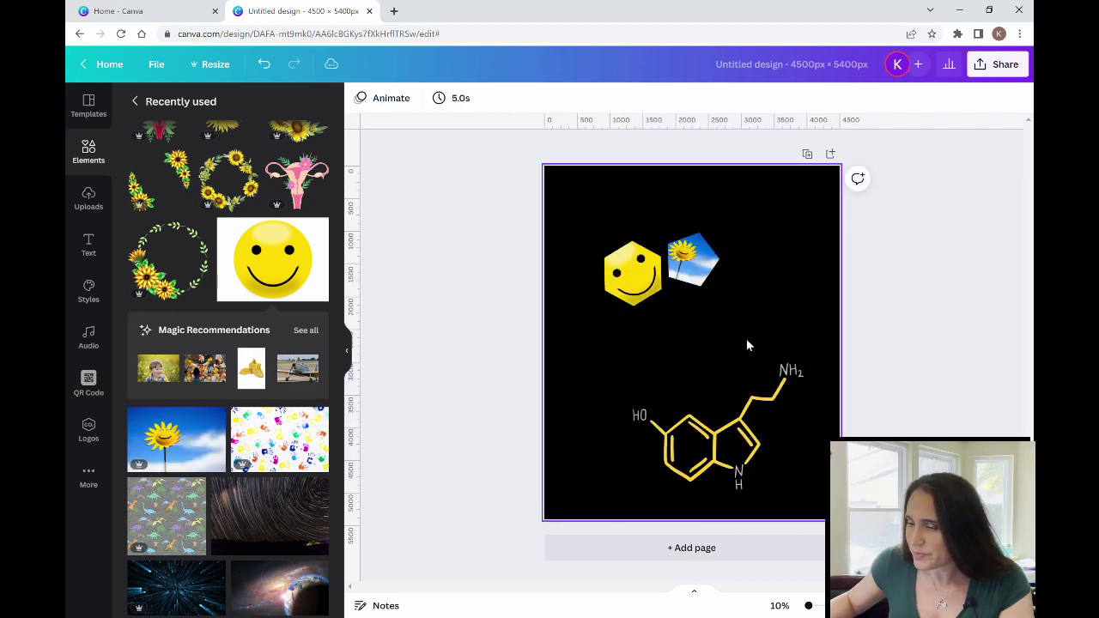
left_click(350, 359)
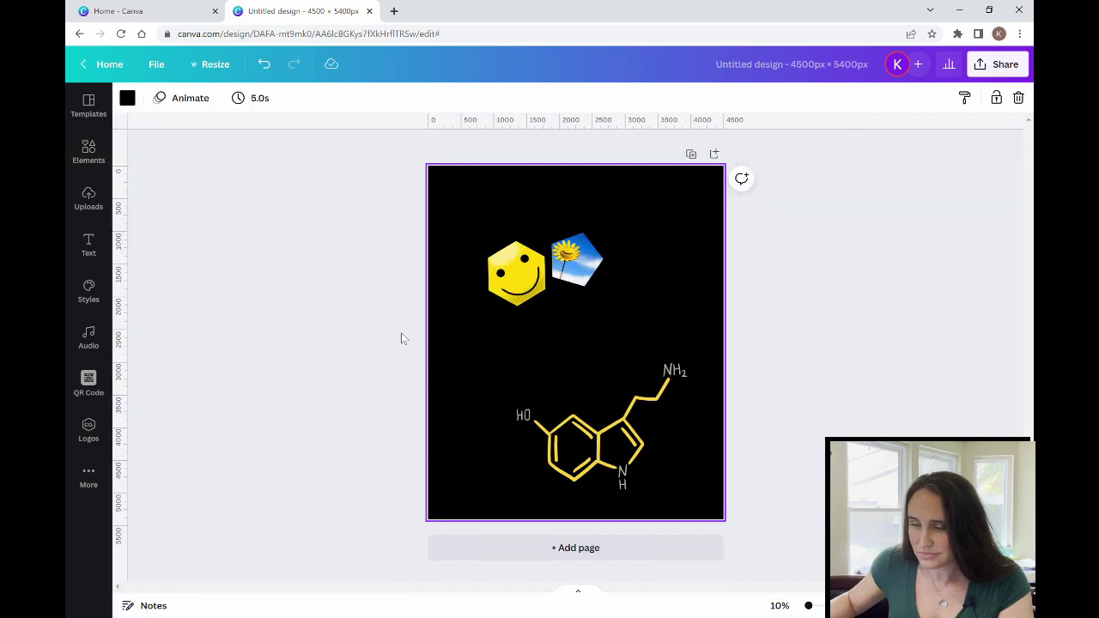
Step: Enlarge and shift the sunflower photo inside the pentagon so the smiling flower is centred
double_click(587, 269)
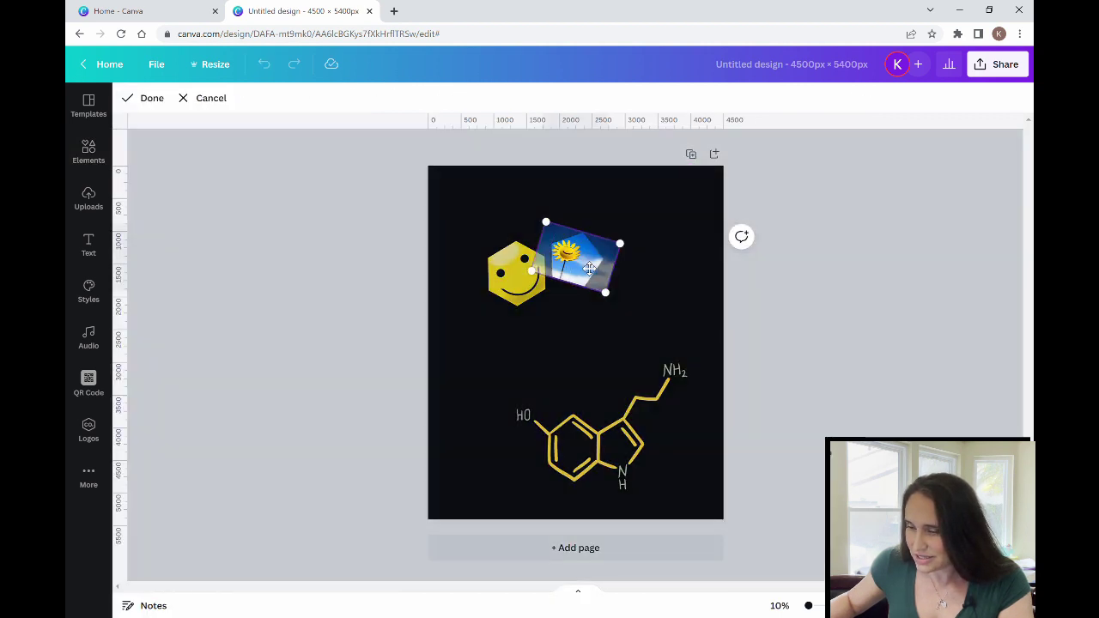
left_click_drag(589, 269, 593, 268)
key("Return")
double_click(575, 262)
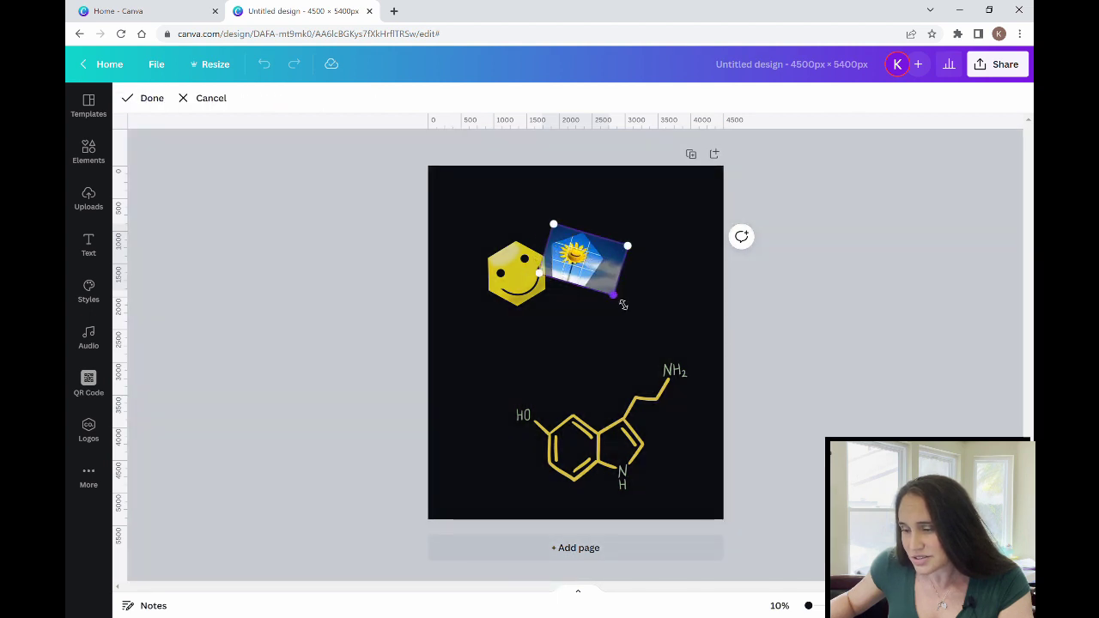
mouse_move(624, 305)
left_mouse_down()
mouse_move(644, 328)
mouse_move(608, 282)
mouse_move(615, 289)
left_mouse_up()
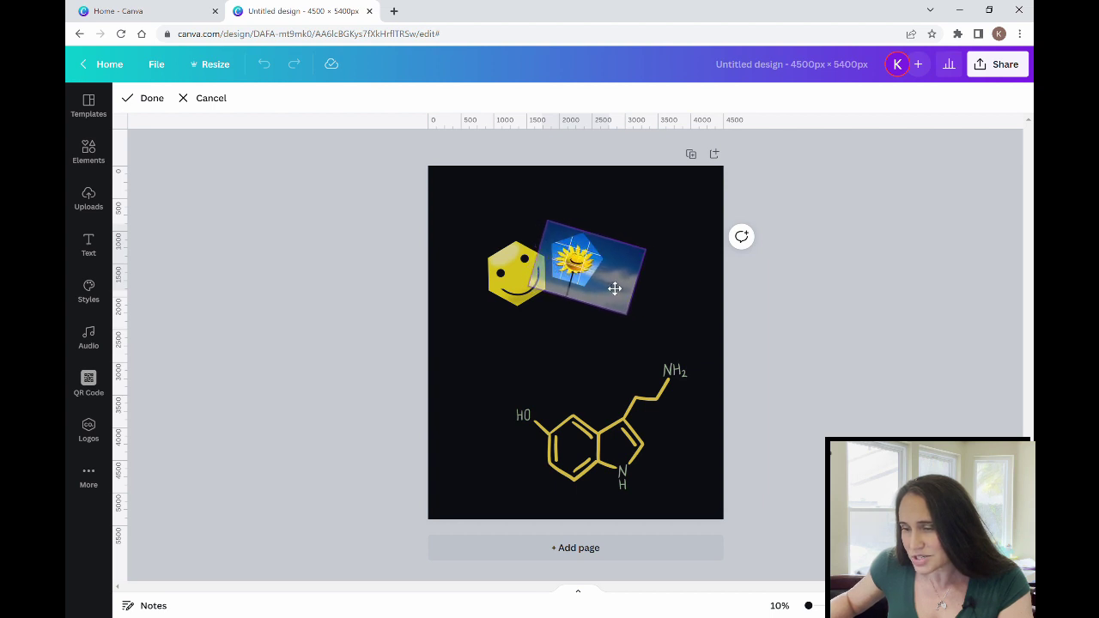
left_click_drag(656, 258, 665, 255)
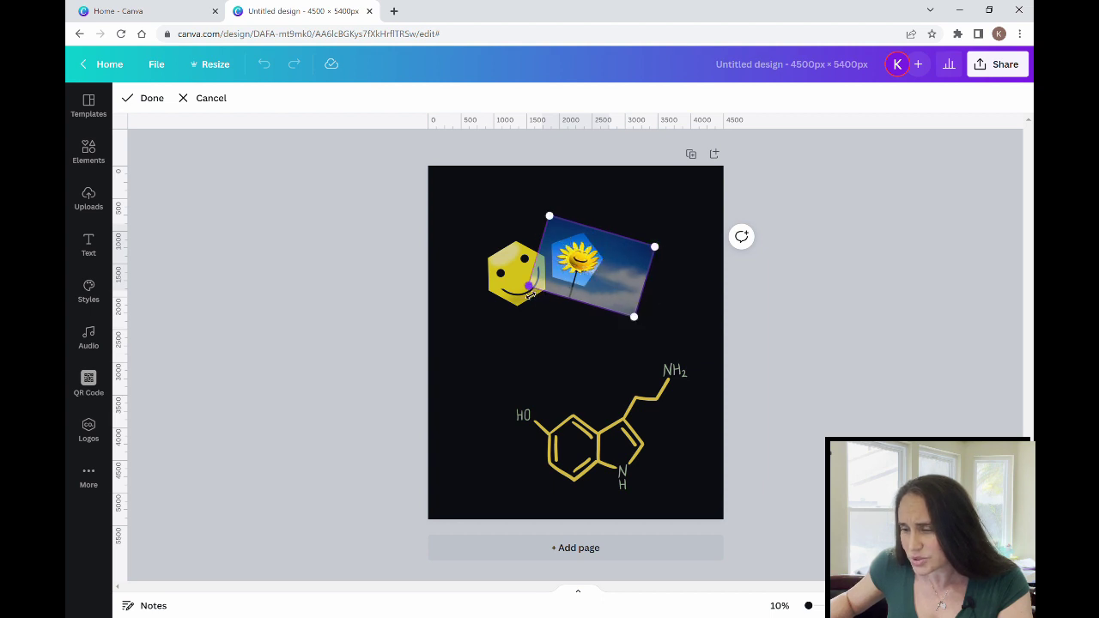
left_click_drag(531, 295, 529, 298)
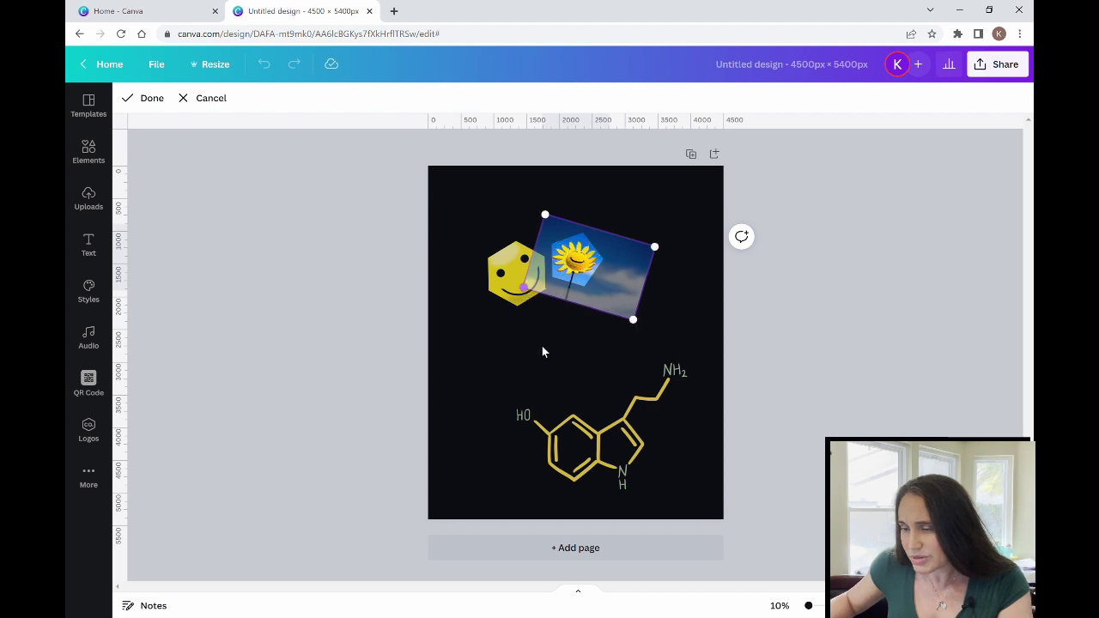
left_click(542, 350)
left_click(572, 377)
left_click(773, 286)
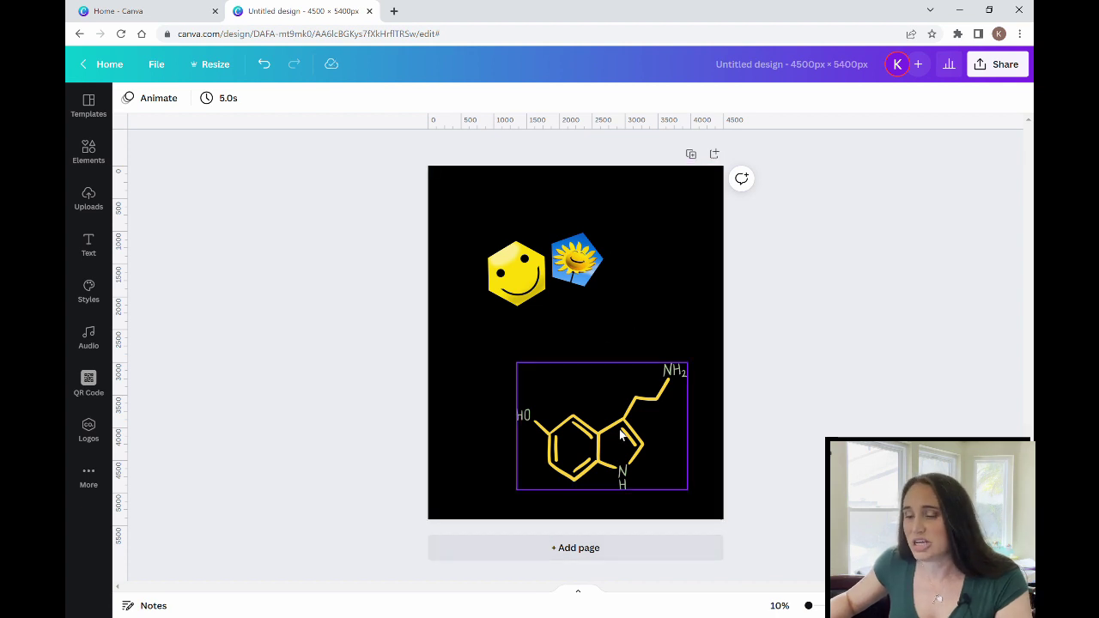
Step: Slide the sunflower pentagon left until it sits flush against the smiley hexagon
left_click(591, 273)
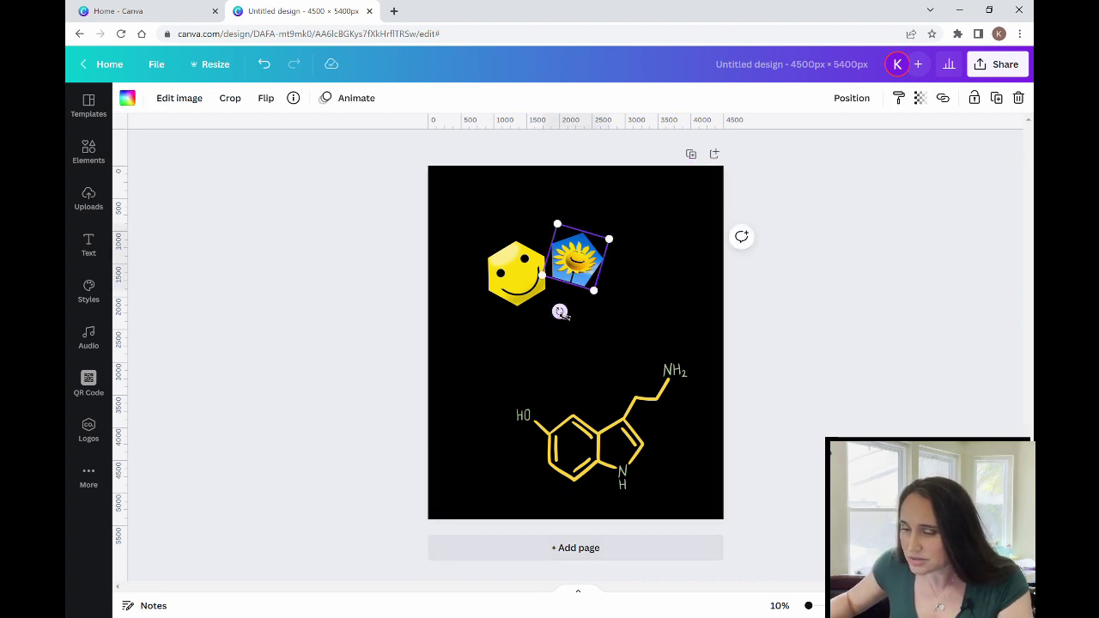
left_click(563, 316)
left_click_drag(590, 258, 584, 272)
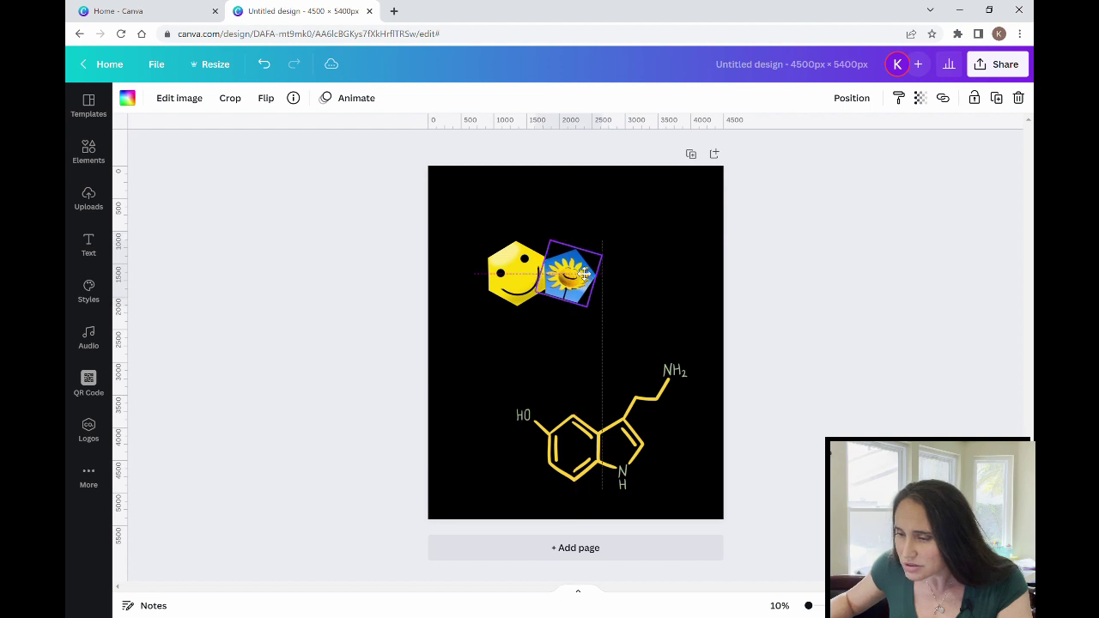
left_click(598, 325)
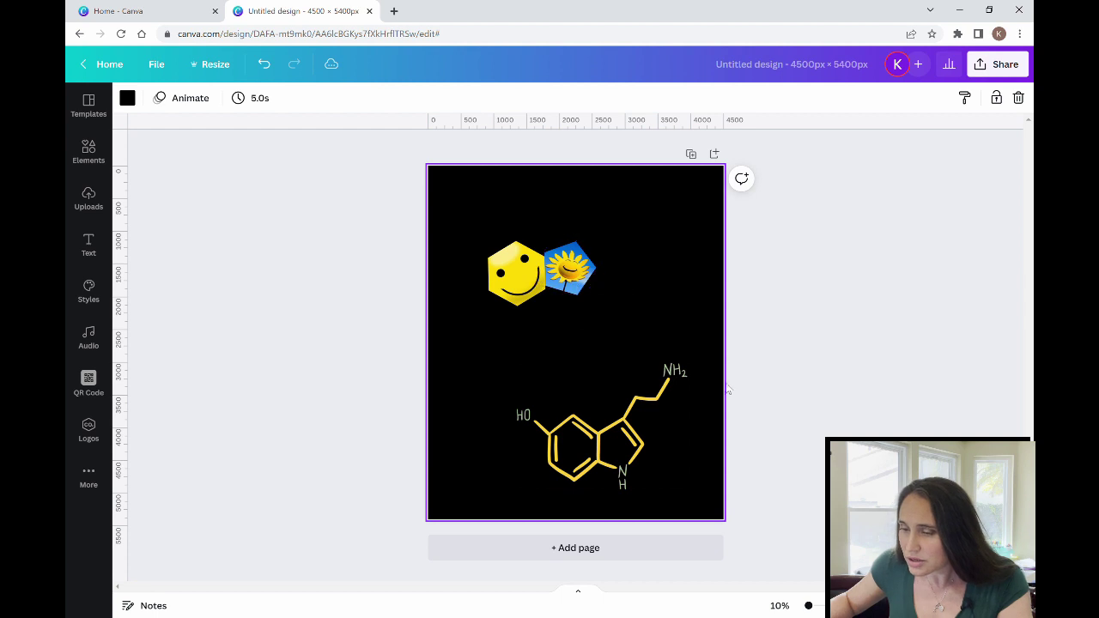
left_click(577, 284)
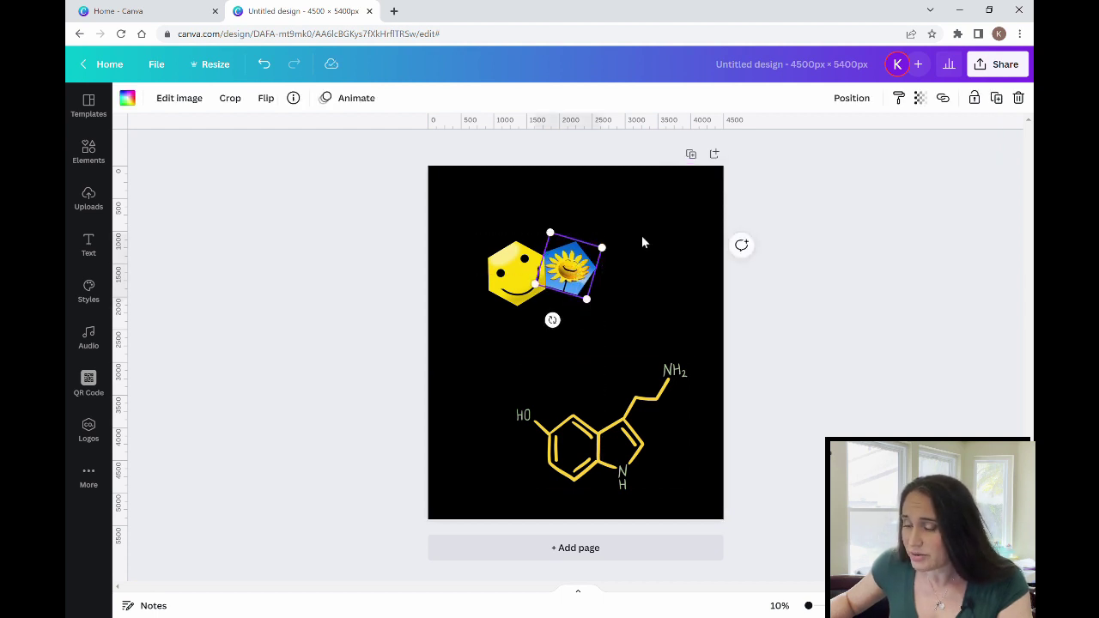
left_click(626, 316)
left_click(569, 258)
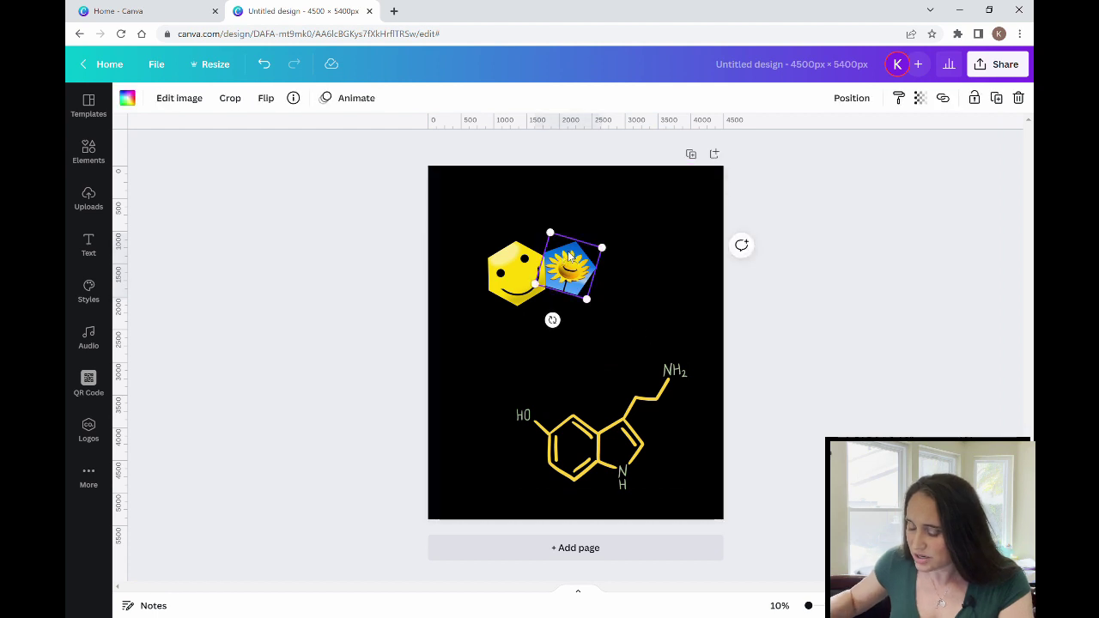
left_click_drag(568, 255, 569, 255)
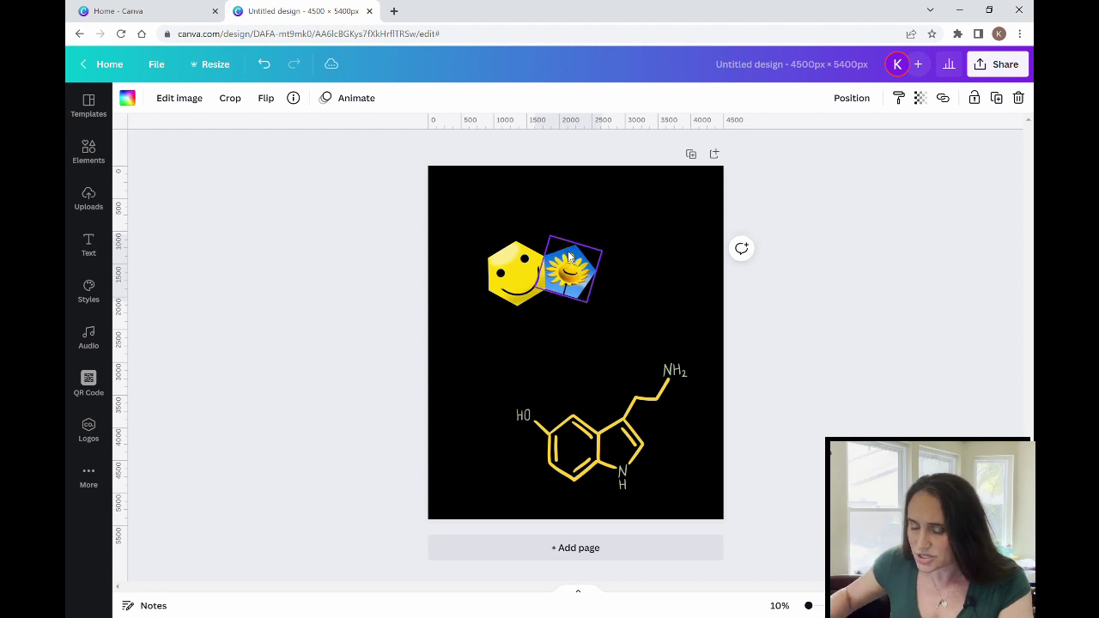
left_click_drag(569, 255, 569, 256)
left_click(468, 419)
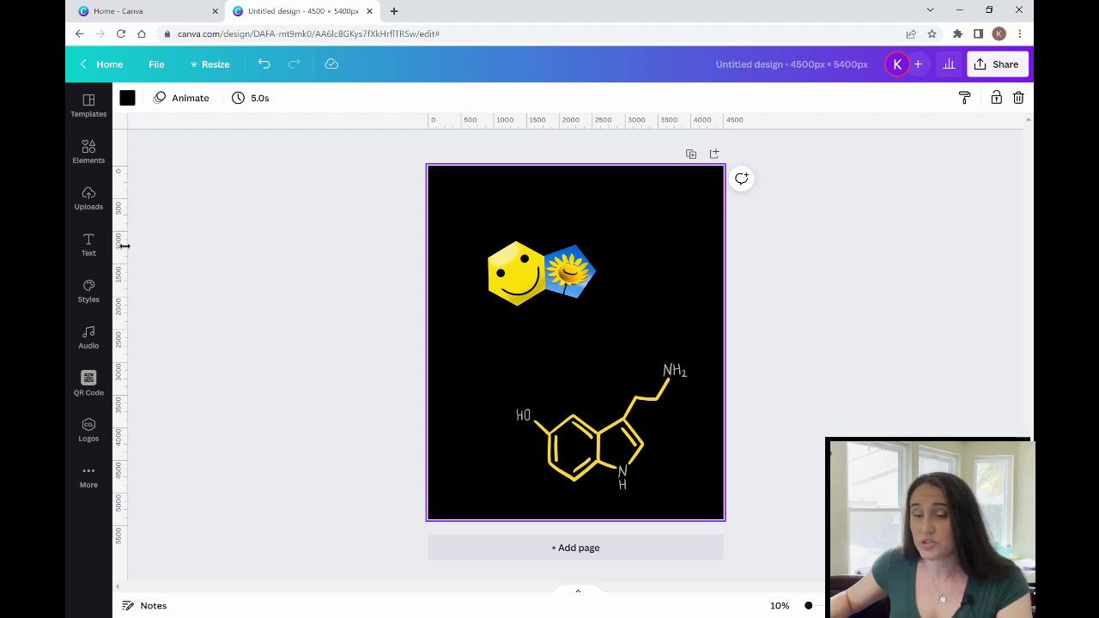
left_click(102, 156)
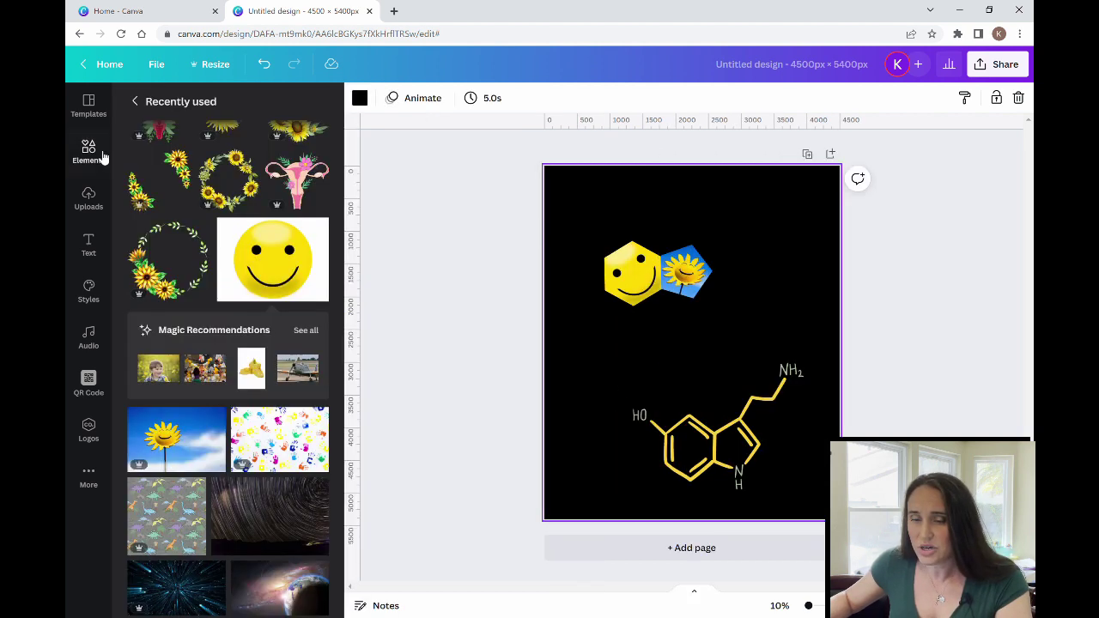
Step: Search Elements for 'hexagon' and add the plain white hexagon shape to the page
left_click(134, 104)
left_click(215, 106)
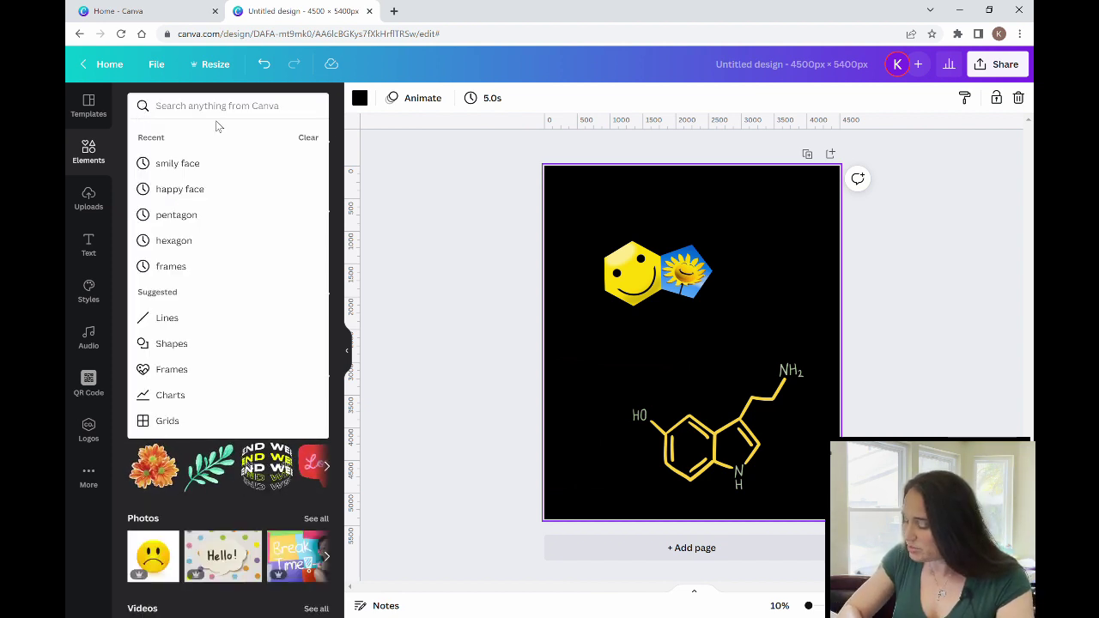
type("he")
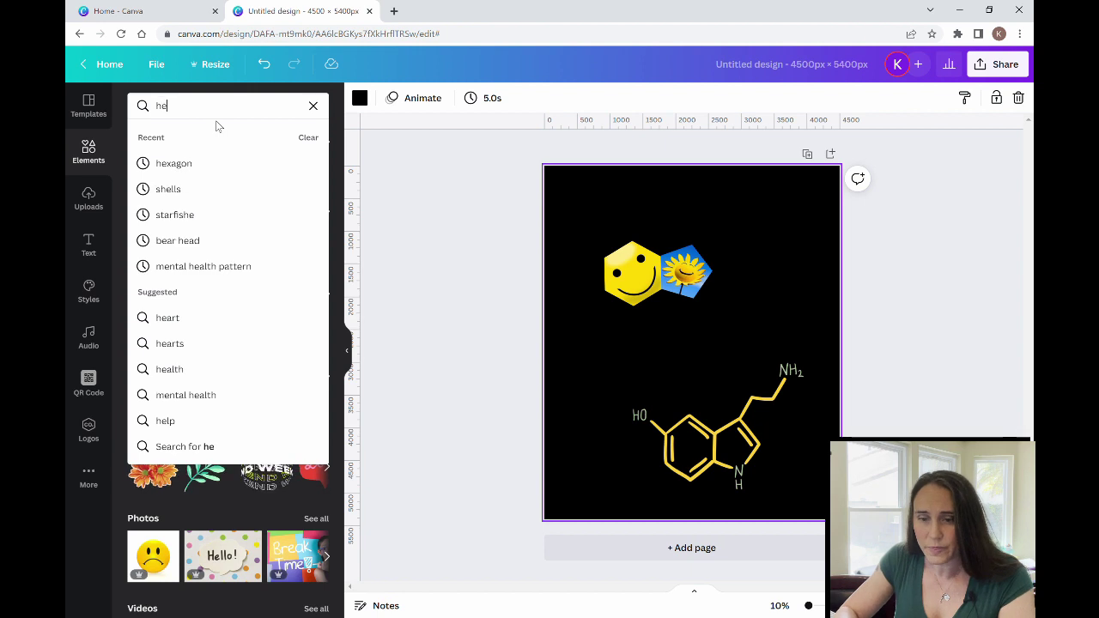
type("xagon")
key("Return")
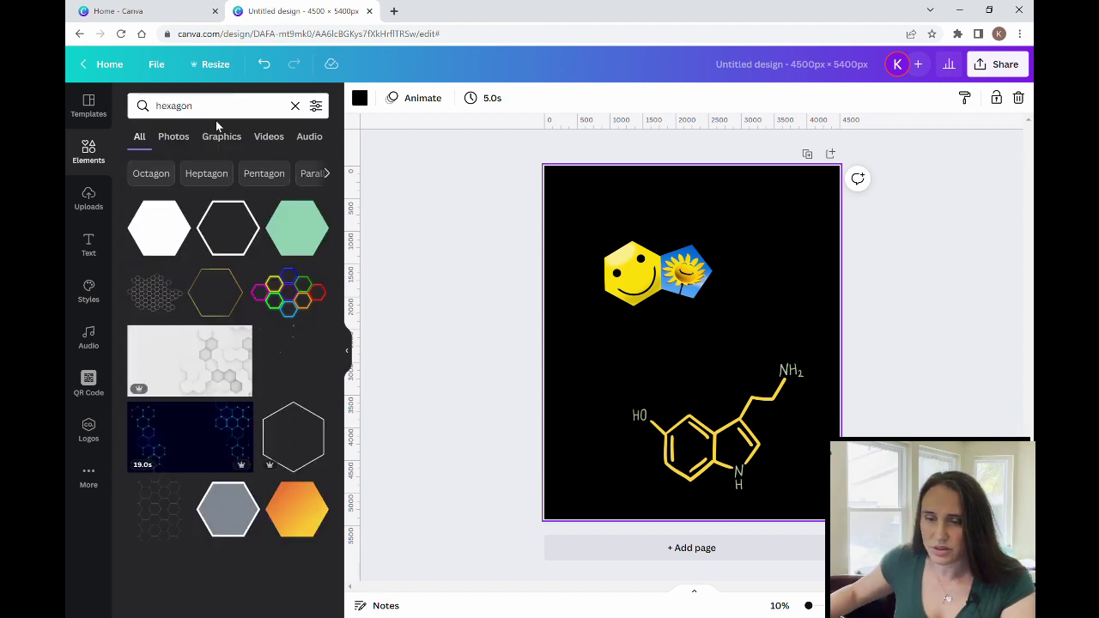
left_click(161, 233)
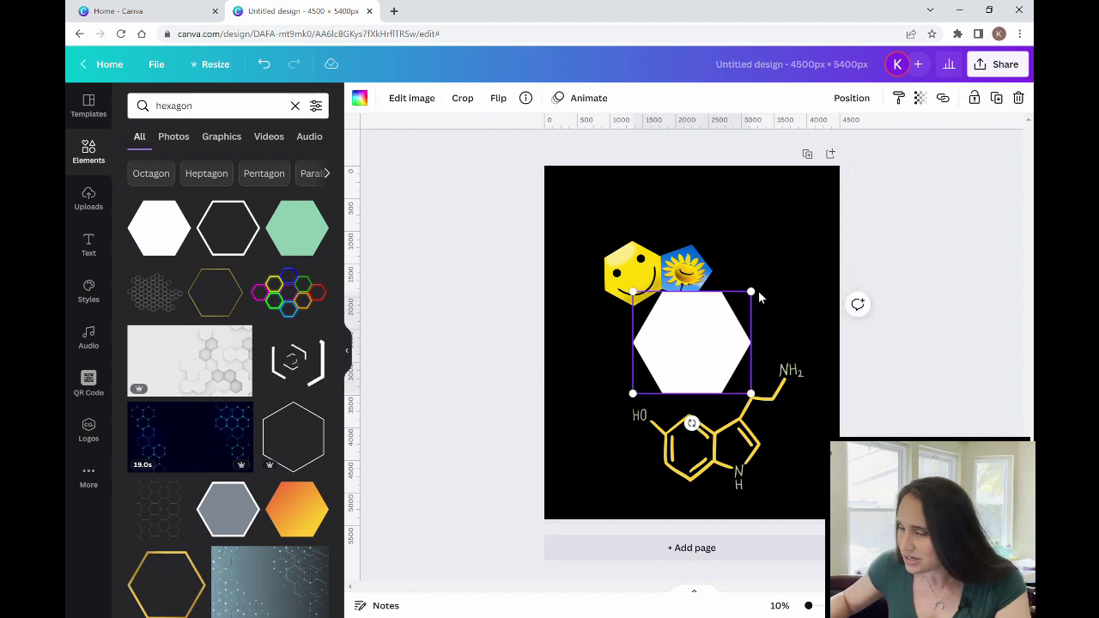
Step: Shrink the white hexagon, move it over the smiley and rotate it to match the tilt
left_click_drag(752, 293, 727, 327)
left_click_drag(677, 368, 634, 358)
left_click_drag(636, 401, 644, 301)
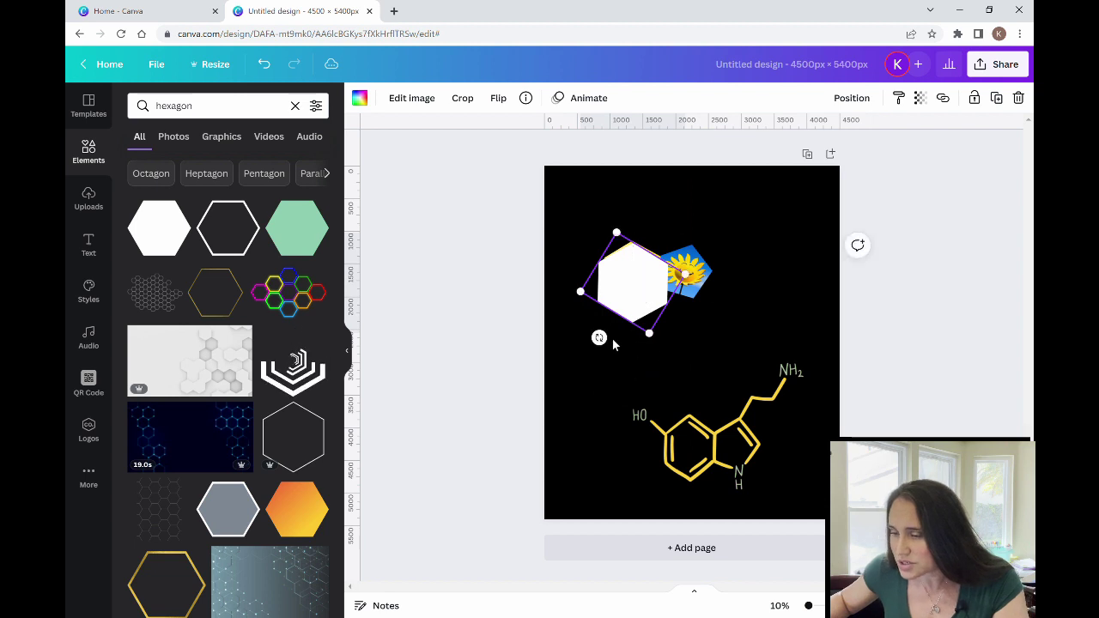
left_click_drag(615, 348, 612, 347)
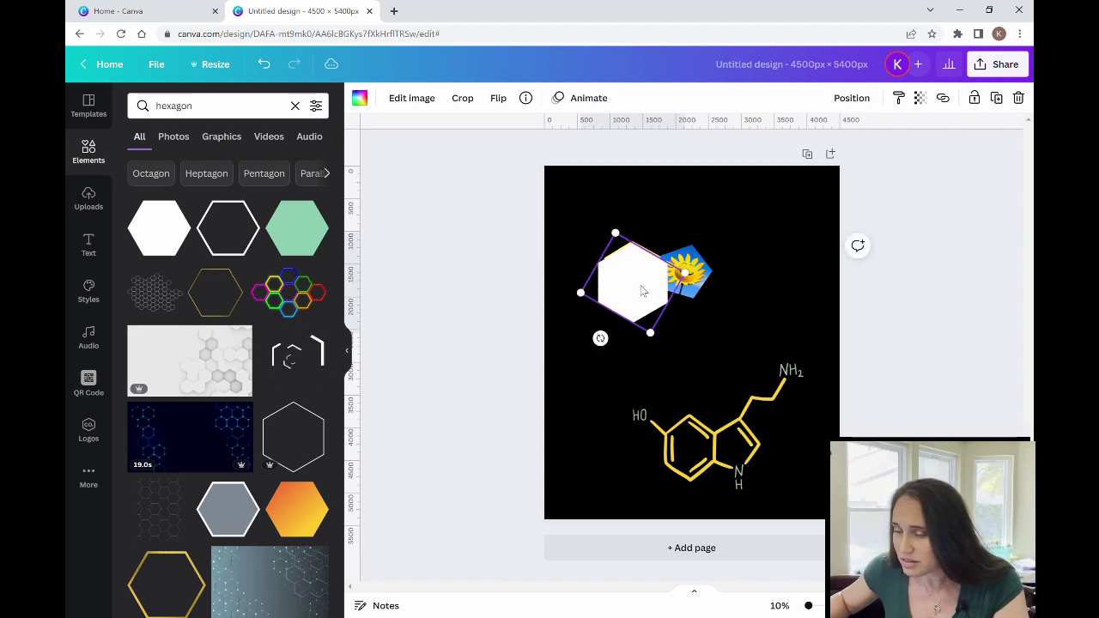
left_click_drag(643, 297, 646, 285)
left_click(748, 326)
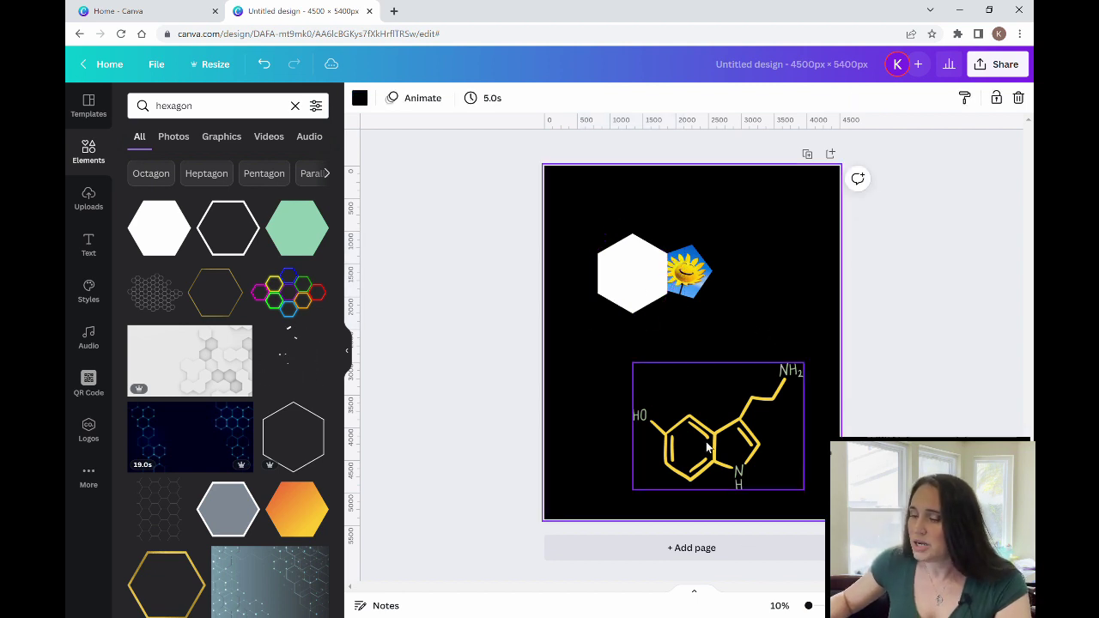
left_click(646, 295)
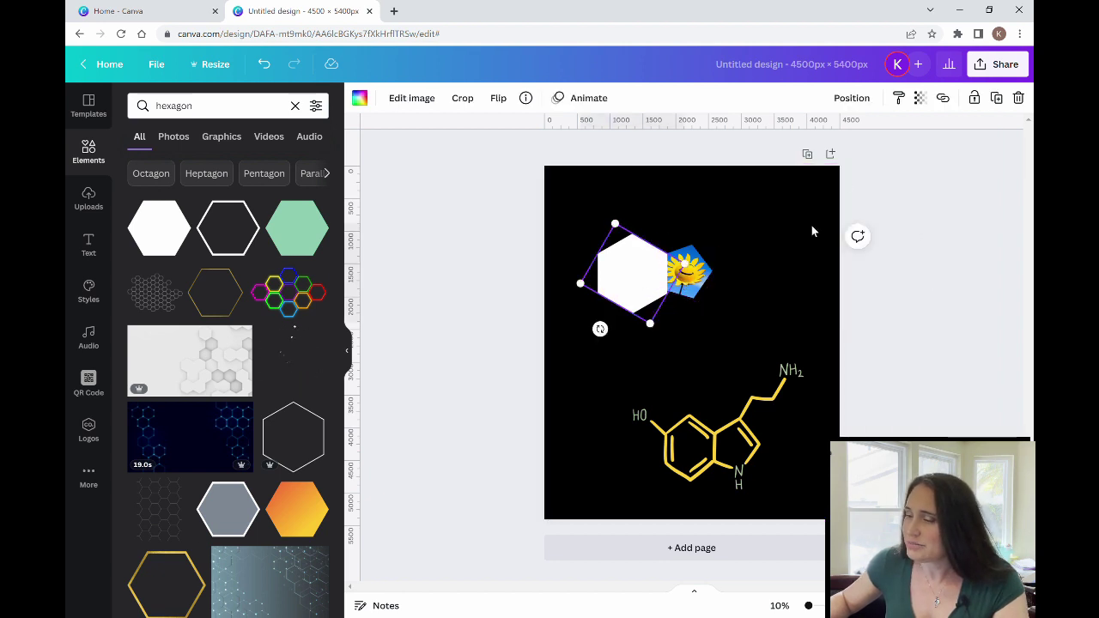
Step: Lower the white hexagon's transparency from 100 to the mid-80s so the smiley shows through
left_click(921, 100)
left_click_drag(916, 150, 876, 163)
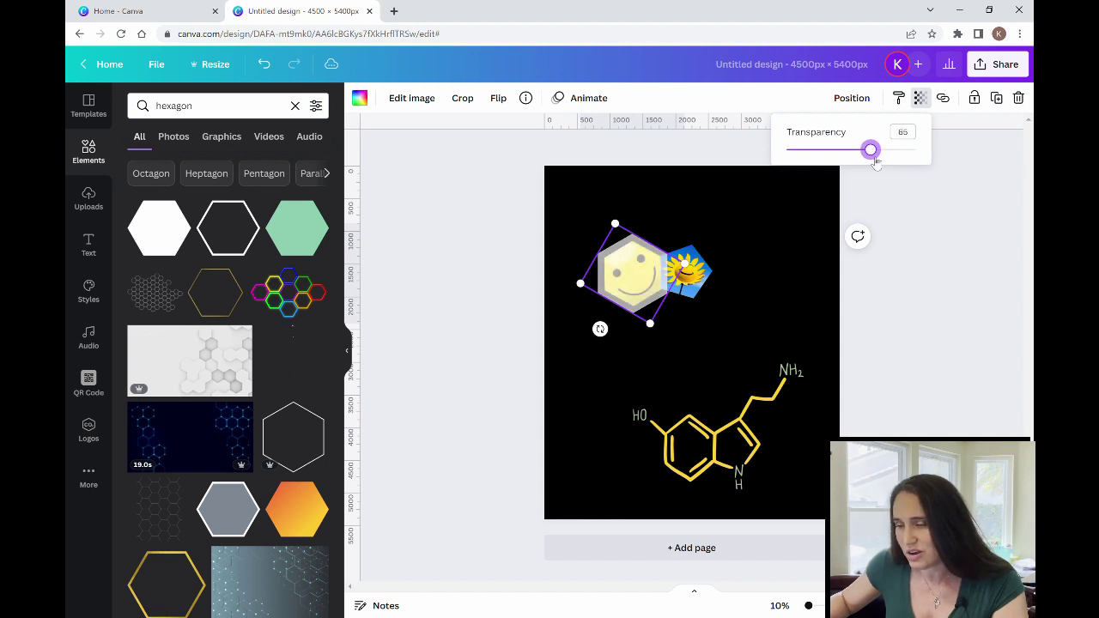
left_click(766, 337)
left_click(745, 340)
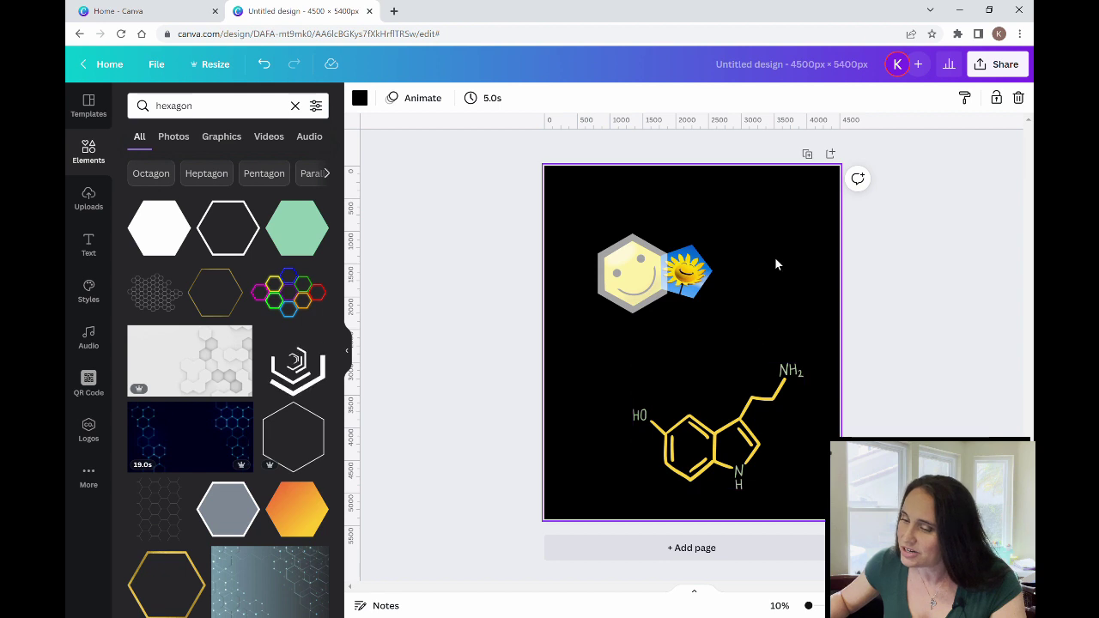
left_click(642, 294)
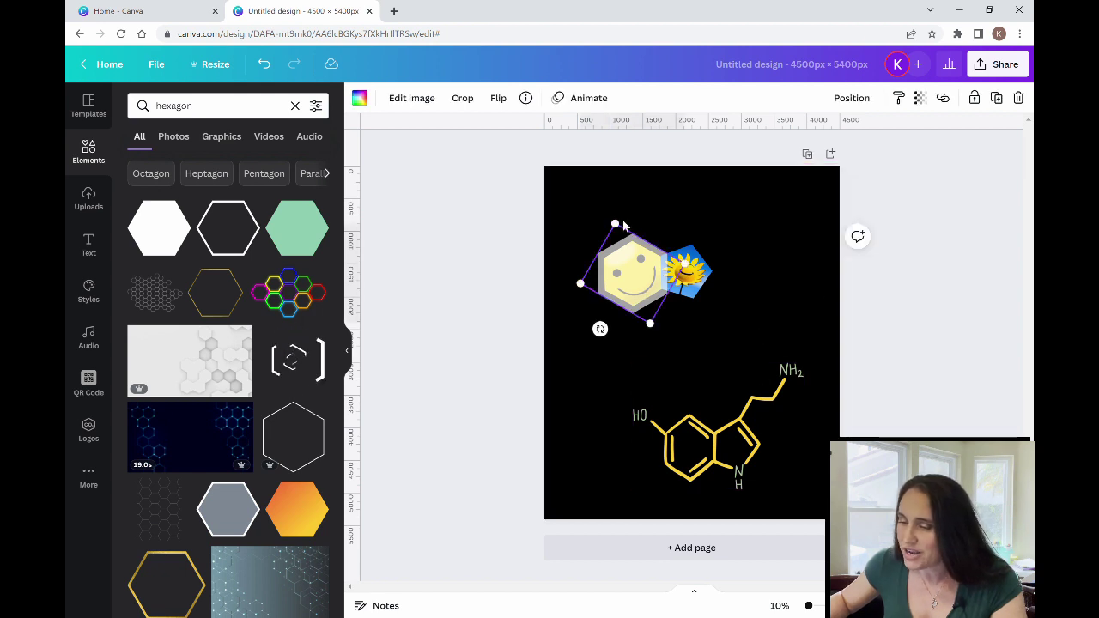
Step: Resize the white hexagon slightly around the smiley, undoing an accidental 27° tilt
left_click_drag(622, 228, 625, 230)
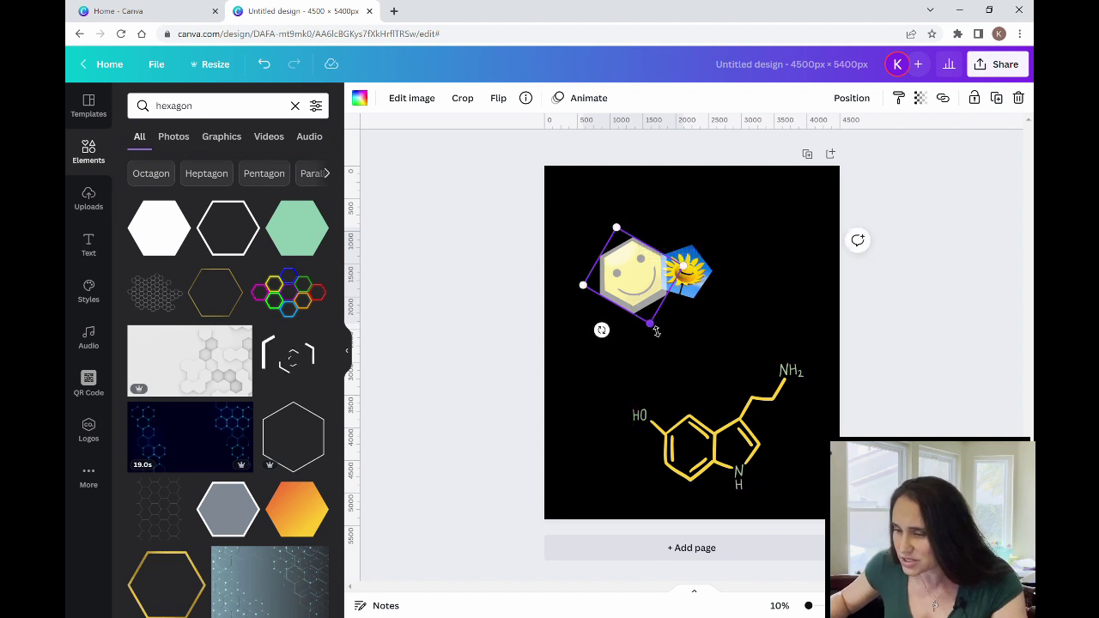
left_click_drag(658, 330, 653, 325)
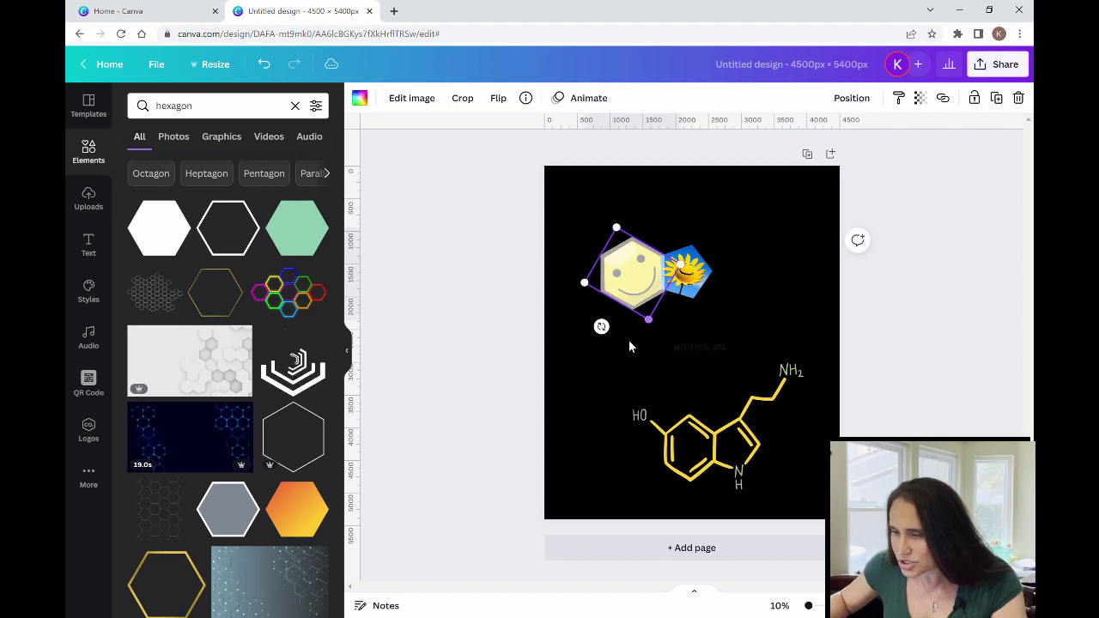
left_click(623, 366)
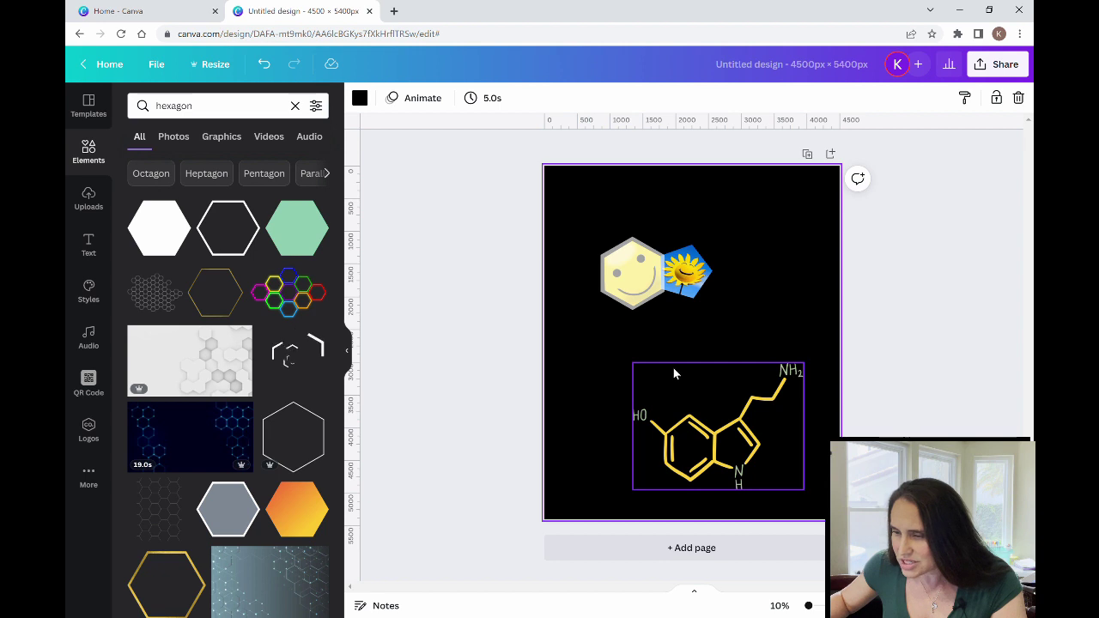
left_click(646, 311)
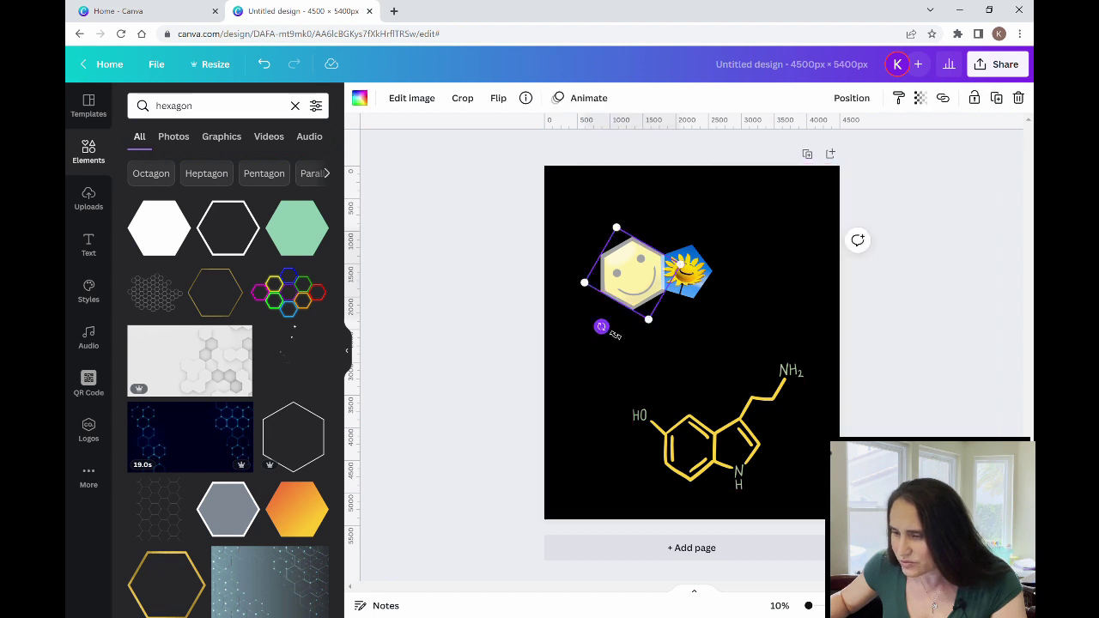
left_click_drag(604, 328, 616, 337)
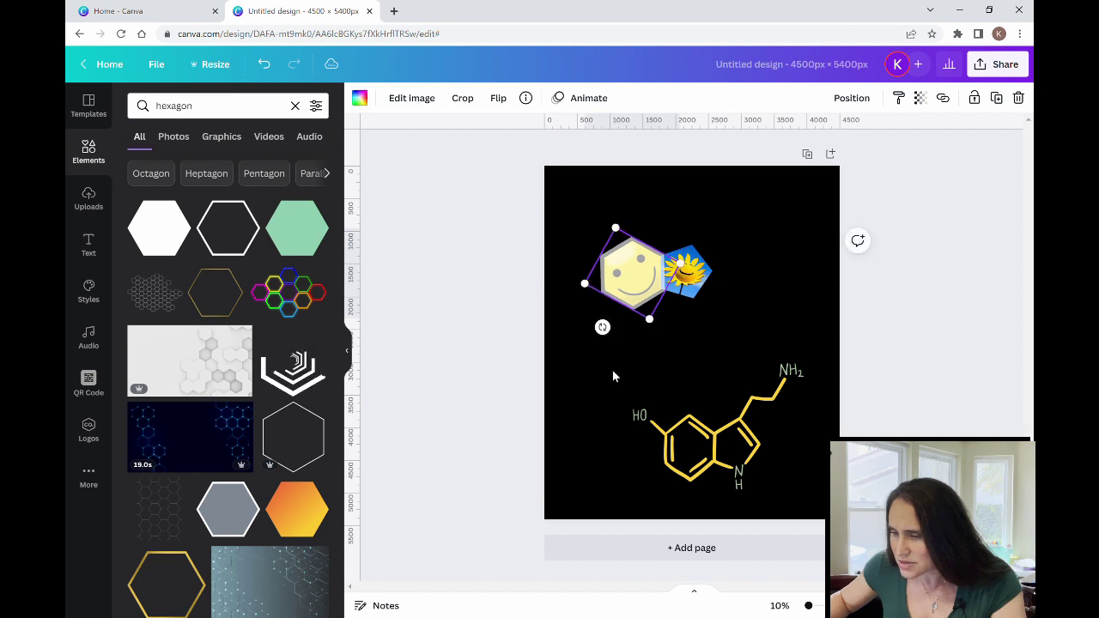
key("Left")
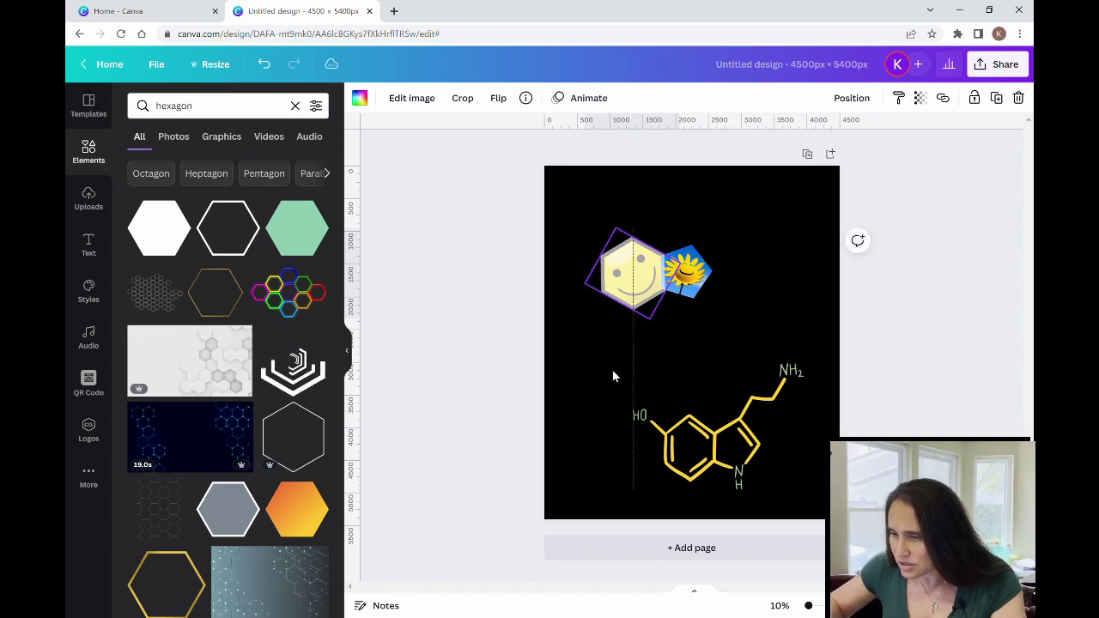
key("ctrl+z")
left_click(627, 365)
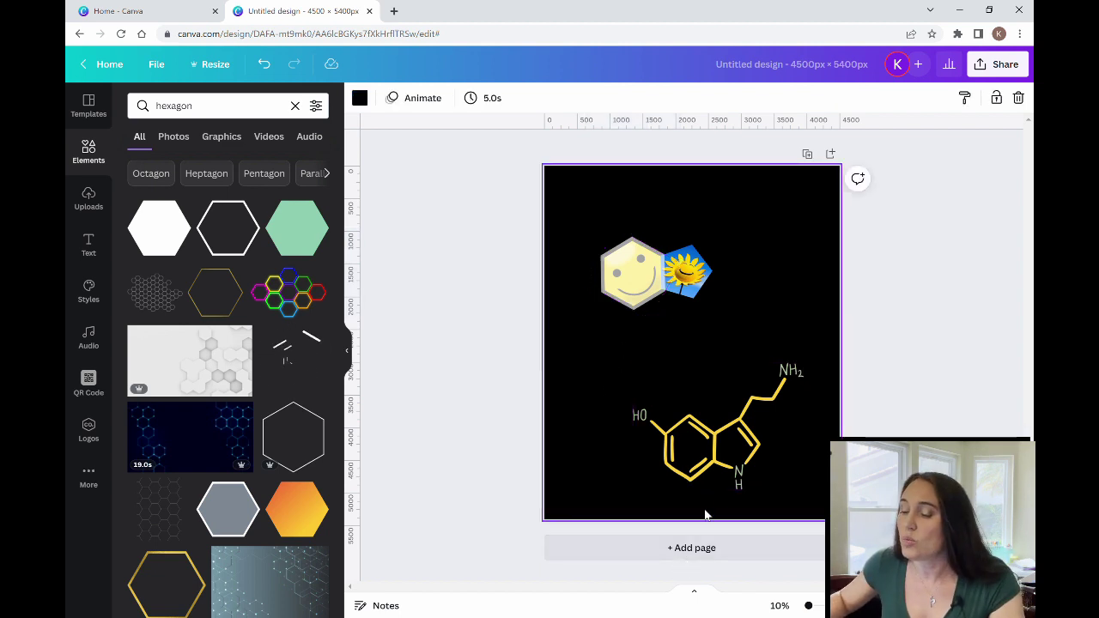
left_click(640, 303)
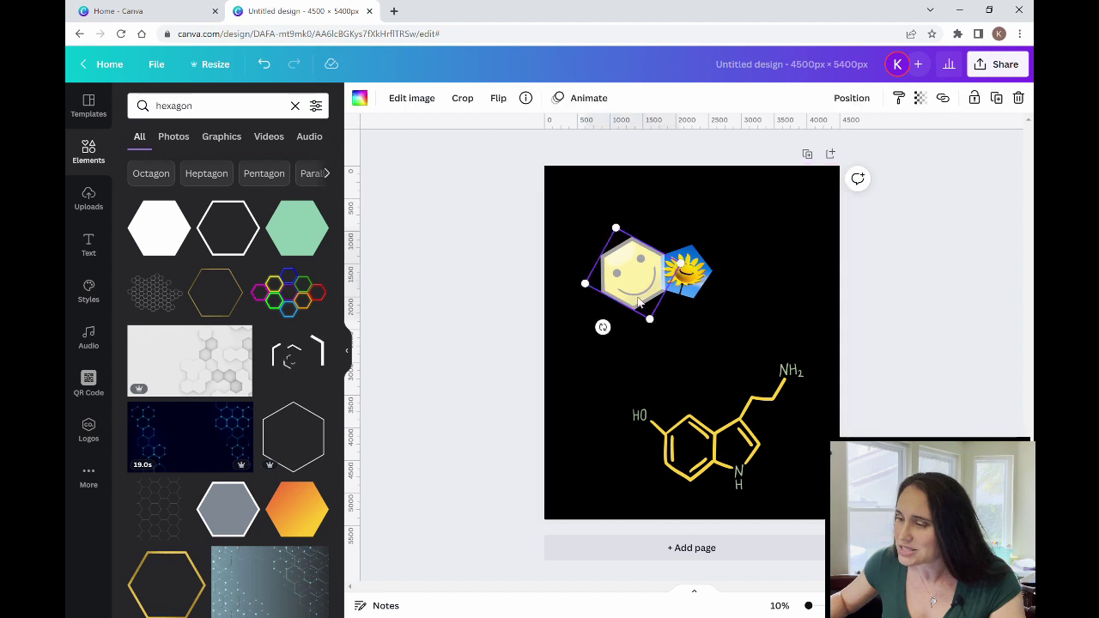
Step: Set the white hexagon's transparency back to 100 and send it behind the smiley
left_click(920, 99)
left_click_drag(872, 150, 915, 149)
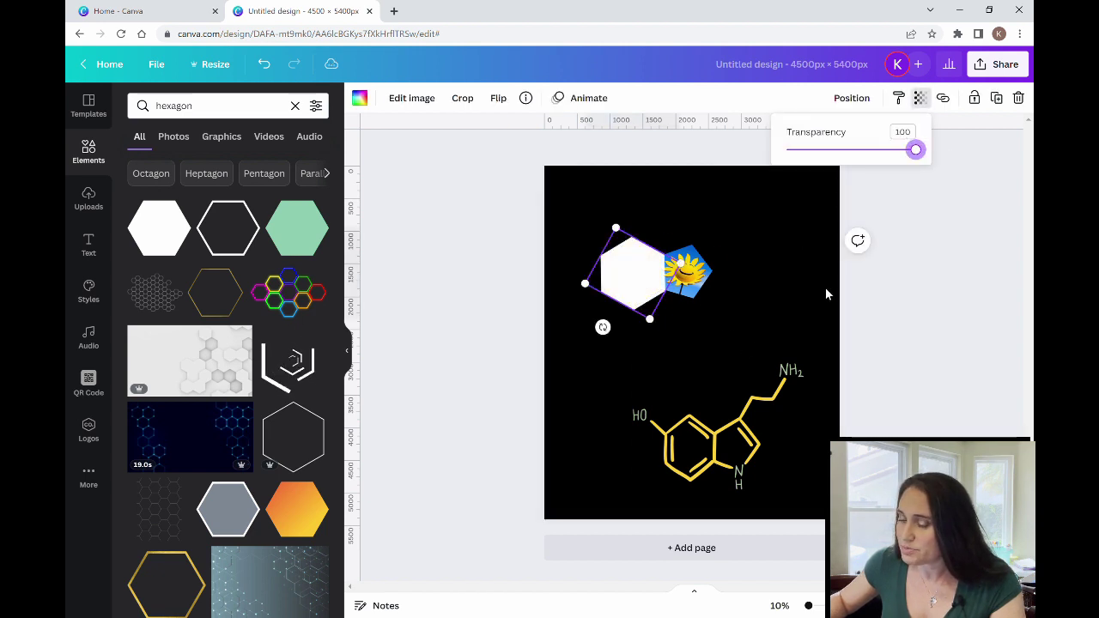
left_click(825, 294)
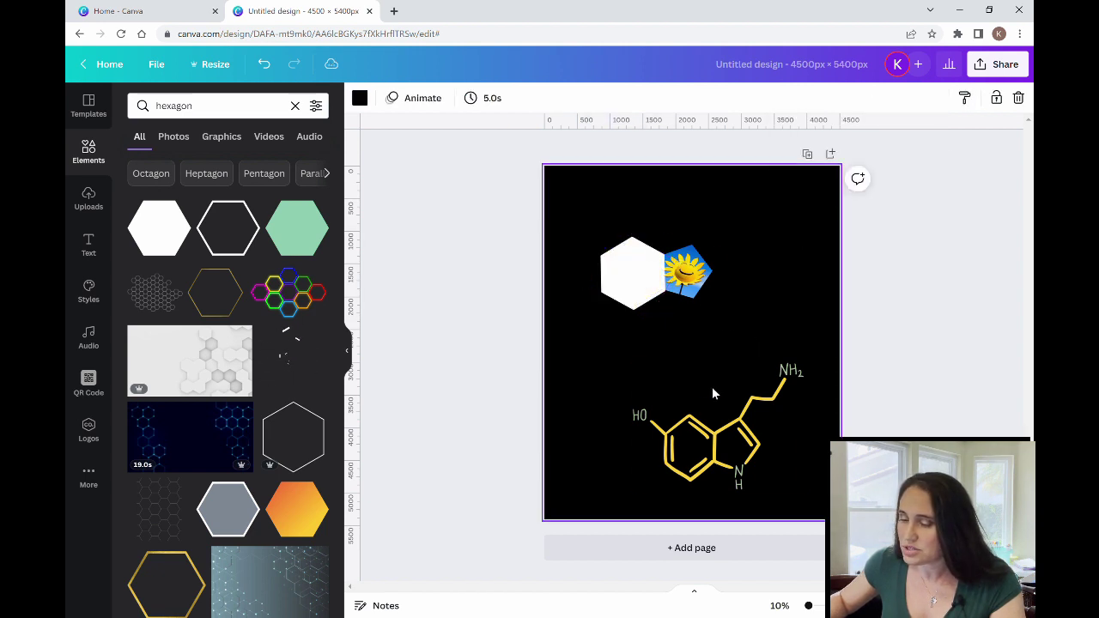
left_click(633, 296)
right_click(633, 292)
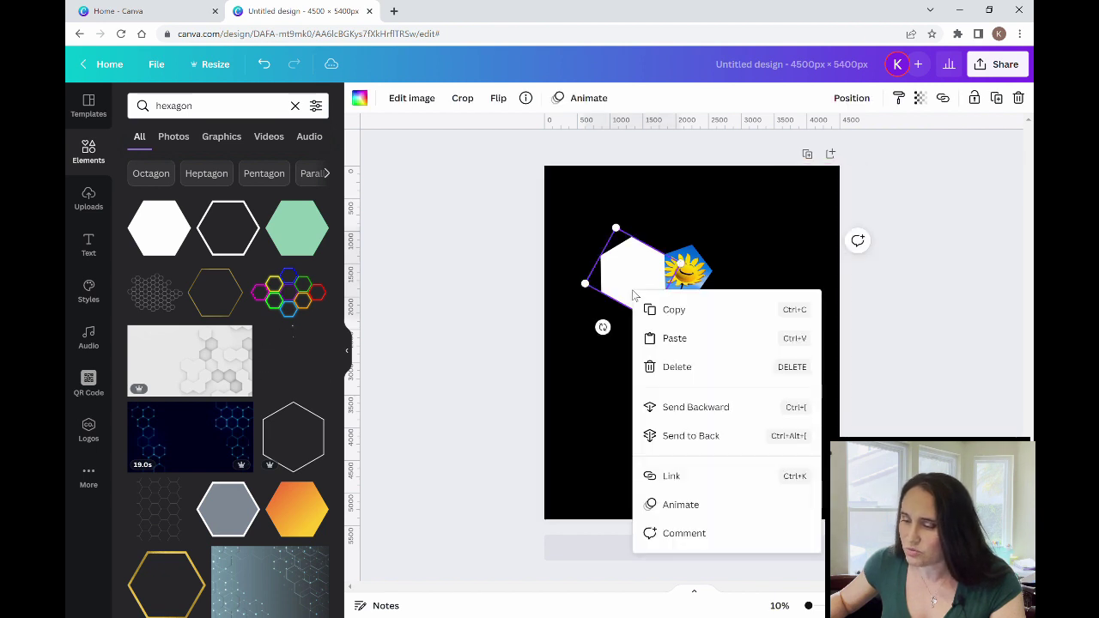
left_click(691, 435)
left_click(842, 403)
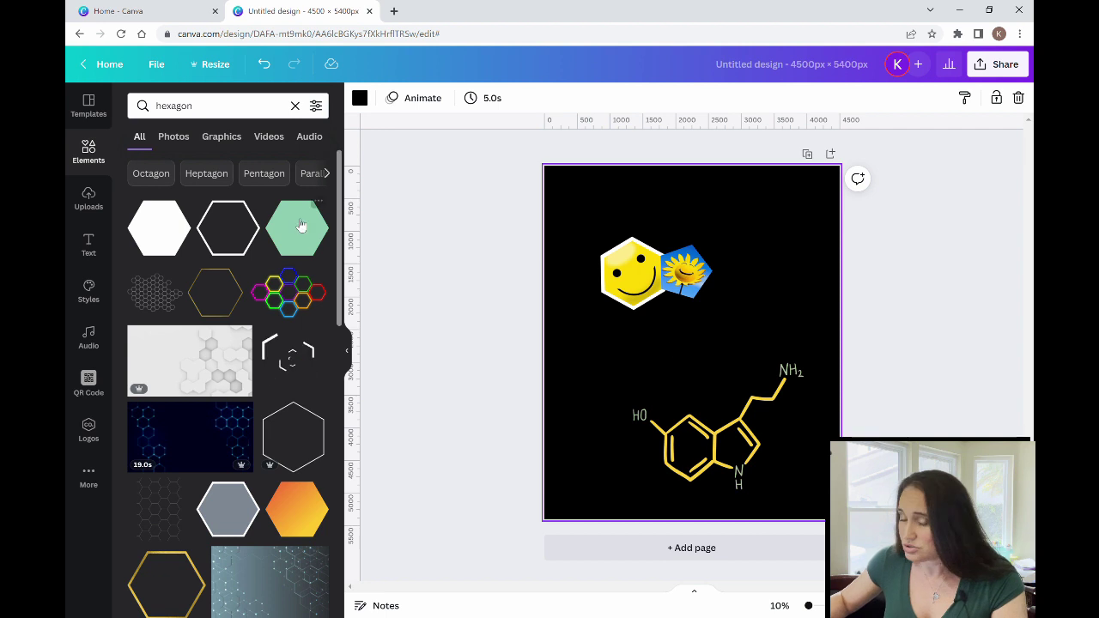
Step: Search Elements for 'pentagon', add a pentagon shape and recolour it white
left_click(200, 108)
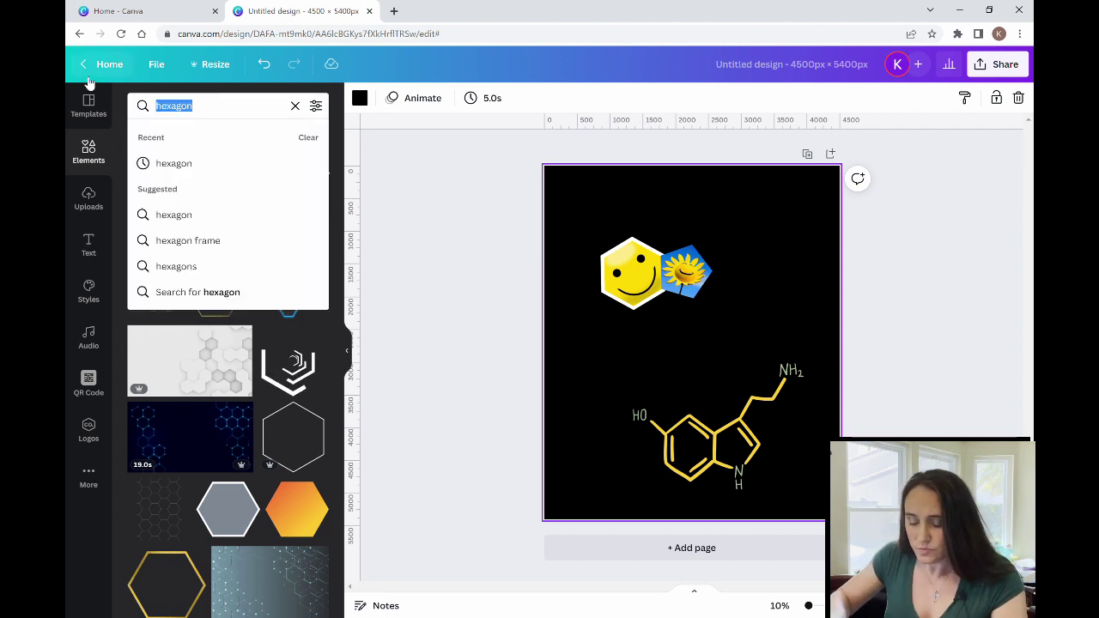
type("pentagon")
key("Return")
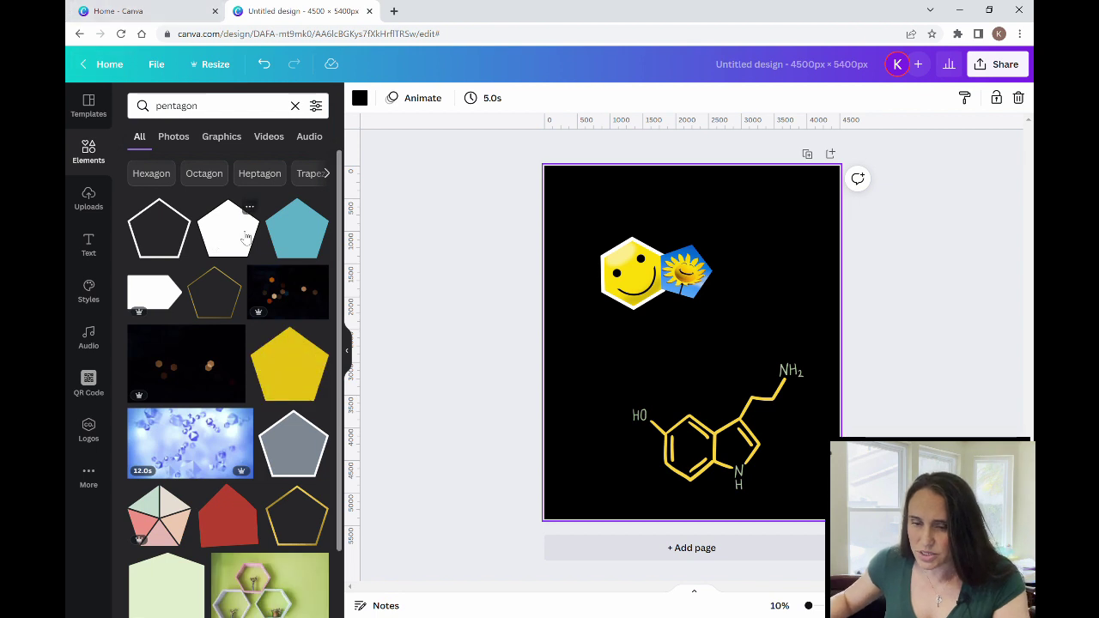
left_click(247, 238)
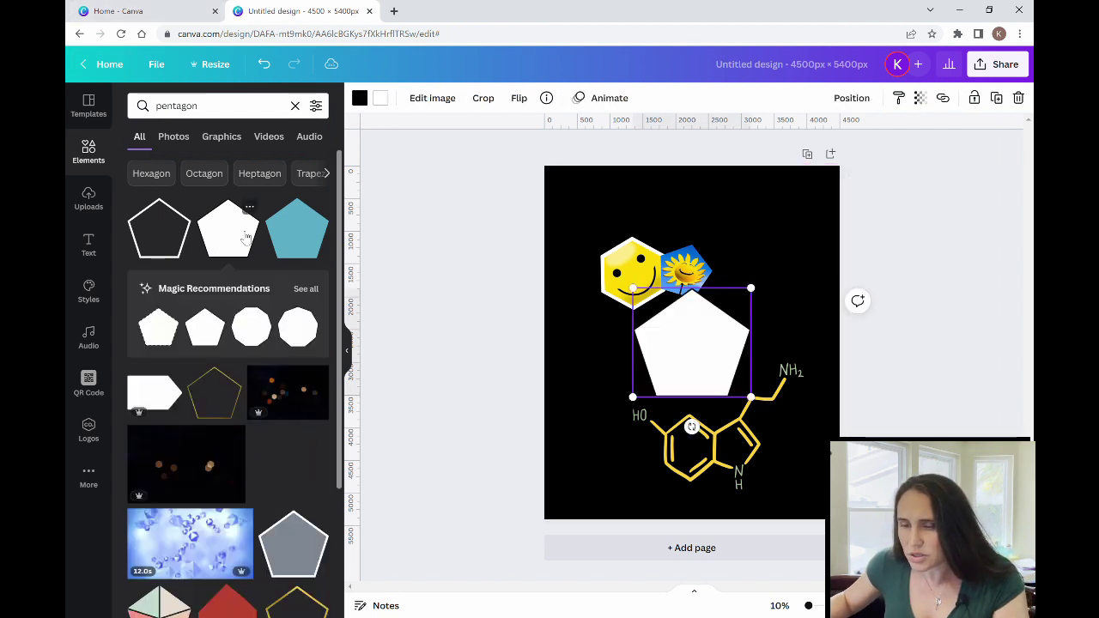
left_click_drag(672, 346, 77, 382)
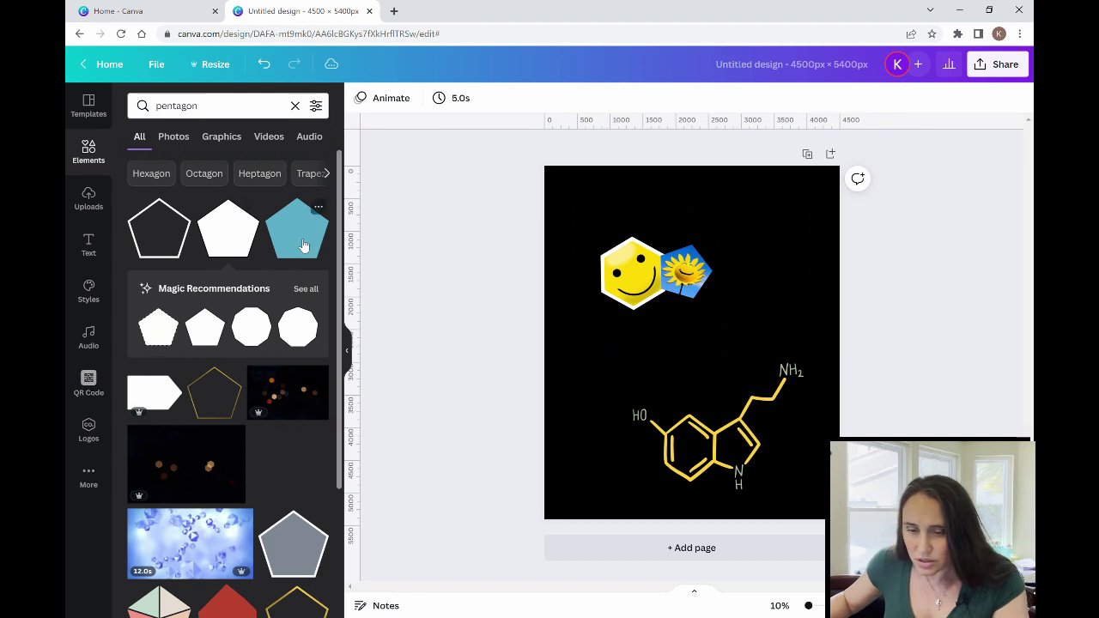
left_click(305, 247)
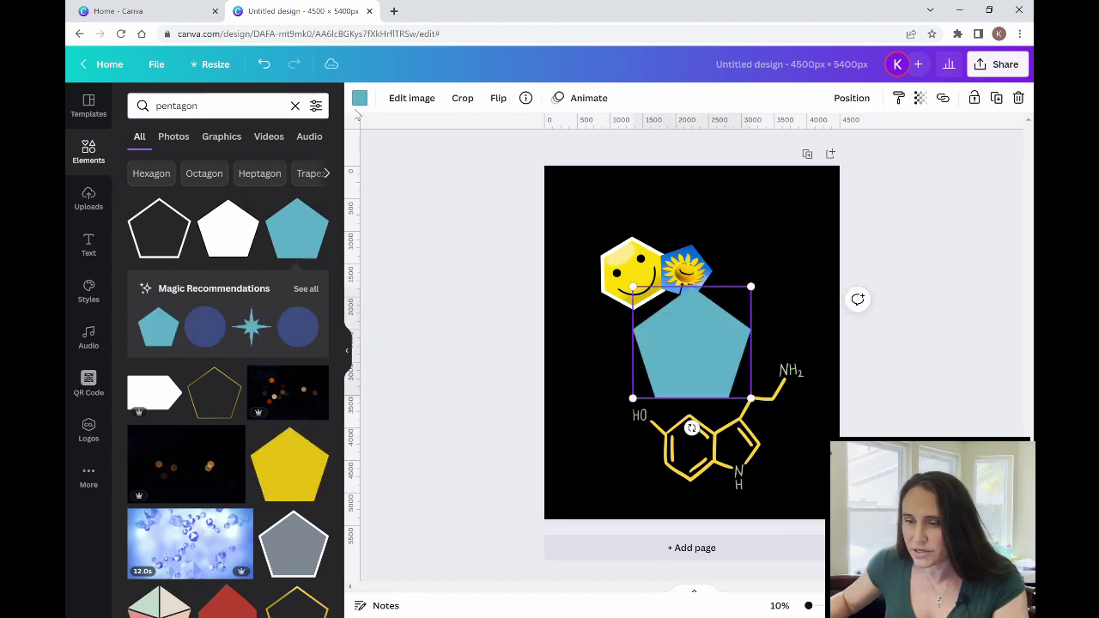
left_click(359, 98)
left_click(316, 166)
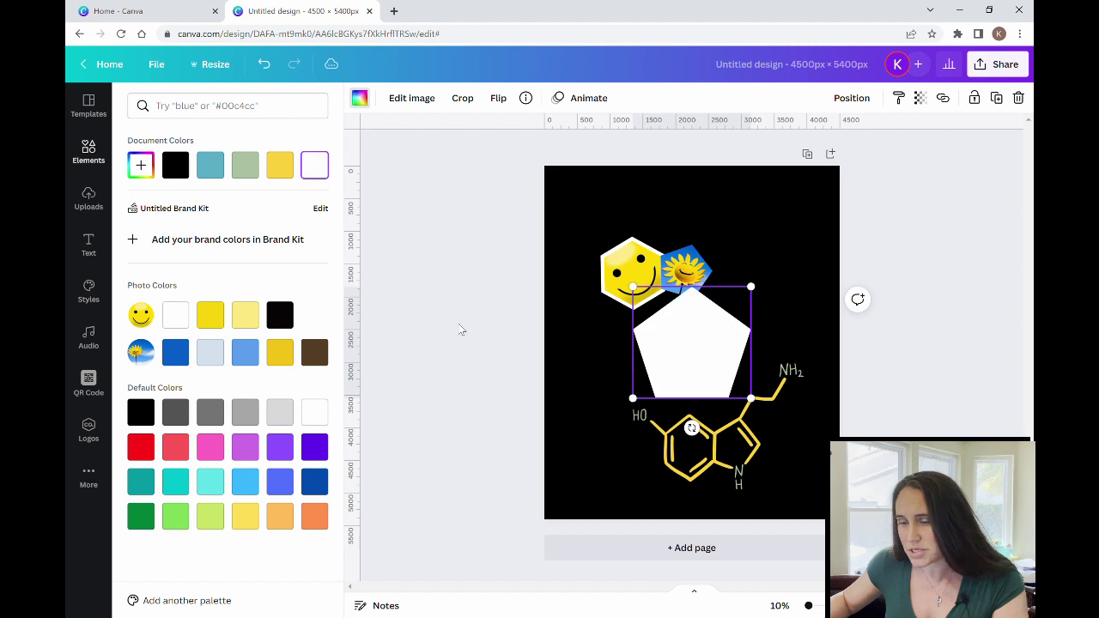
left_click(422, 369)
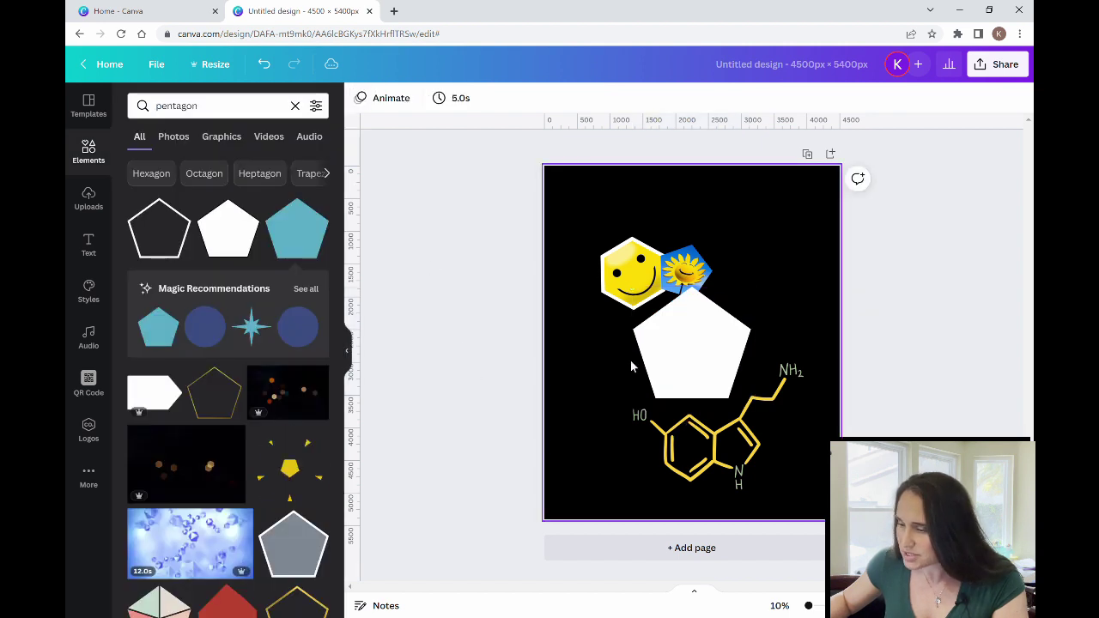
left_click(683, 369)
Step: Shrink the white pentagon, tilt it about 14° and place it over the sunflower frame
left_click_drag(751, 289, 708, 342)
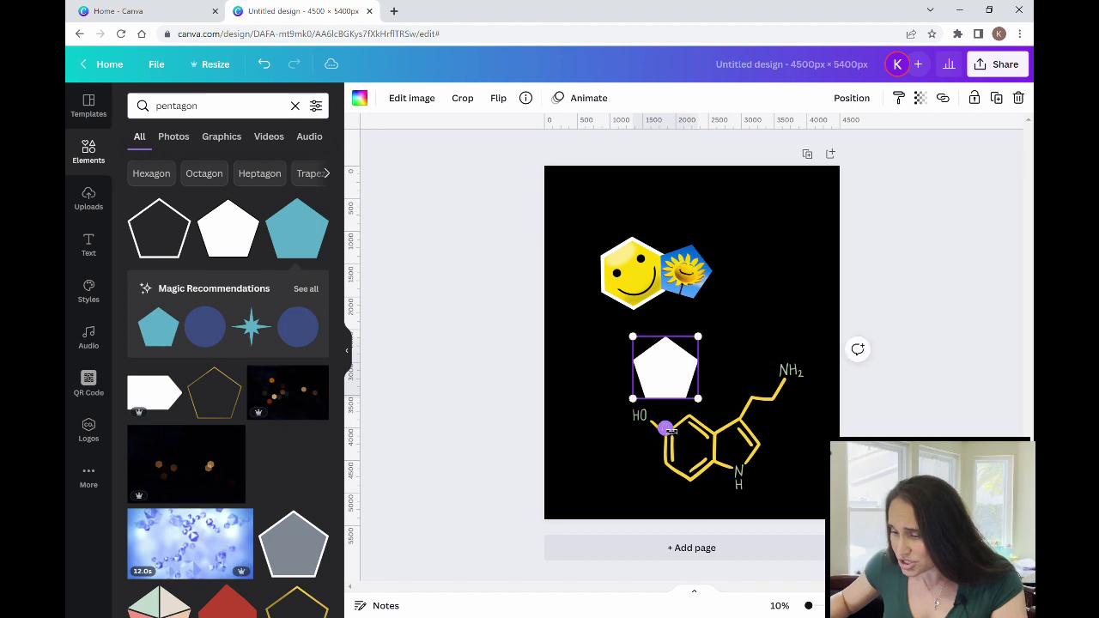
left_click_drag(667, 427, 638, 420)
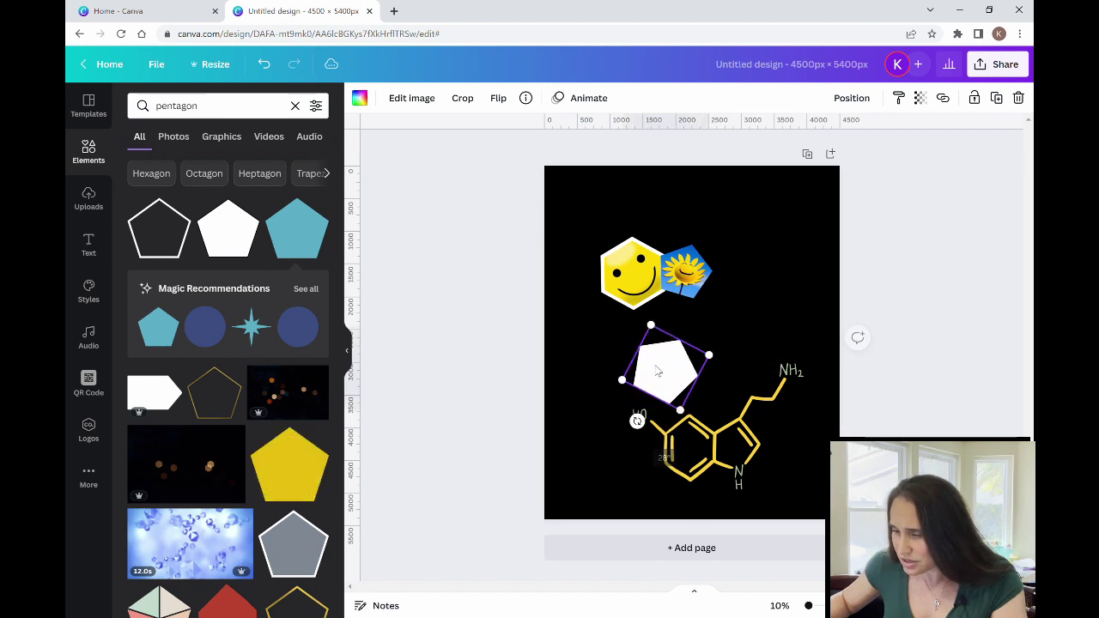
left_click_drag(662, 365, 700, 273)
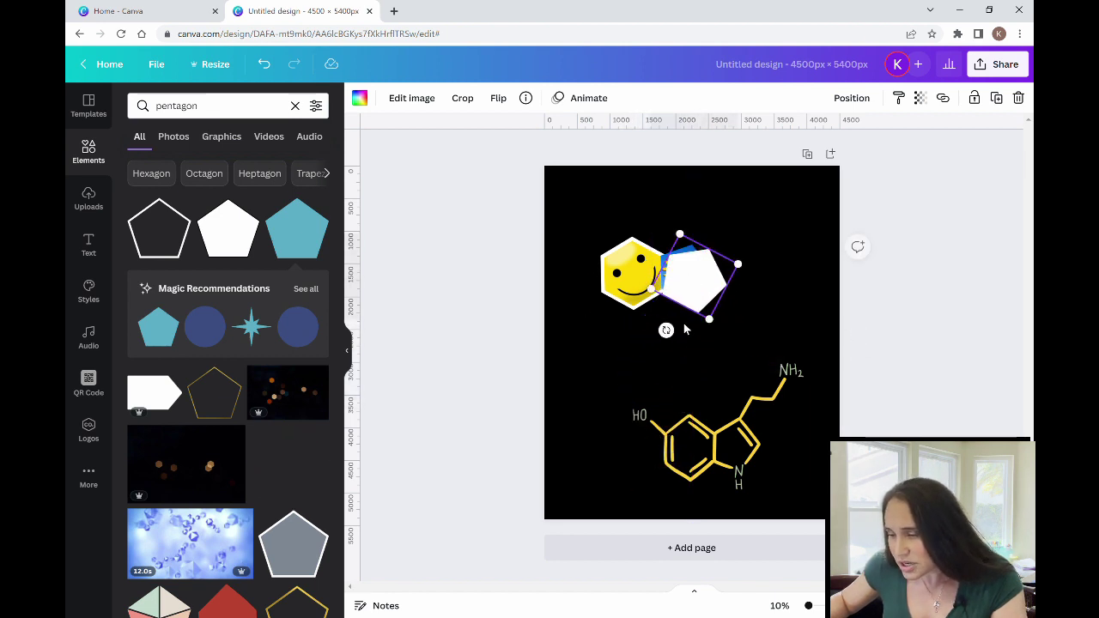
left_click_drag(667, 331, 679, 331)
left_click_drag(692, 289, 687, 284)
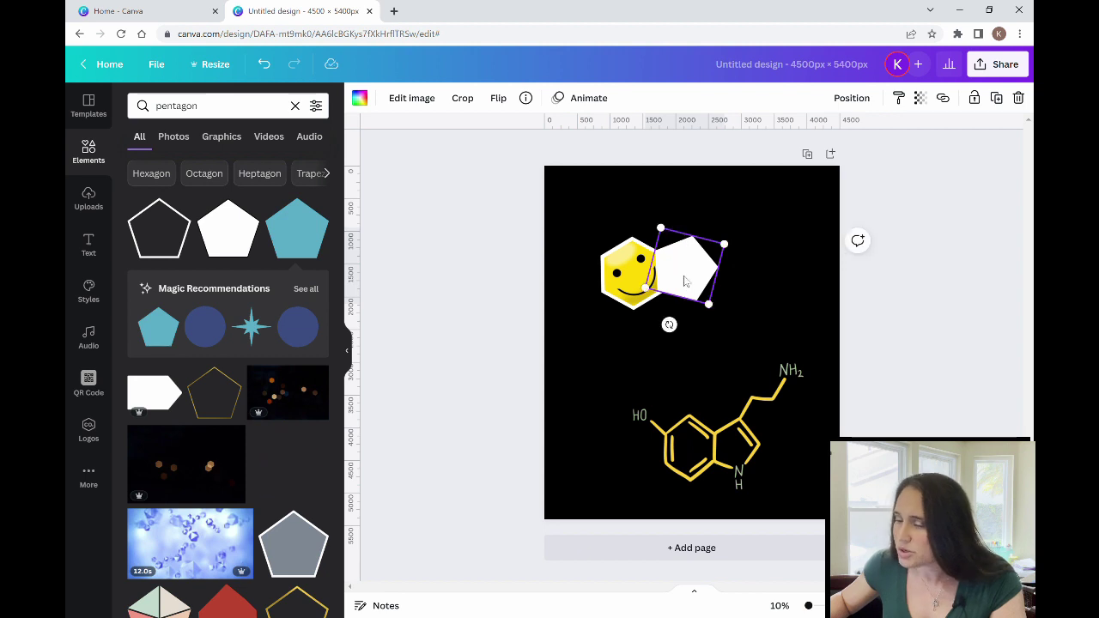
Step: Make the white pentagon partly see-through, then shrink and rotate it to align with the sunflower
left_click(920, 98)
left_click_drag(890, 153, 887, 153)
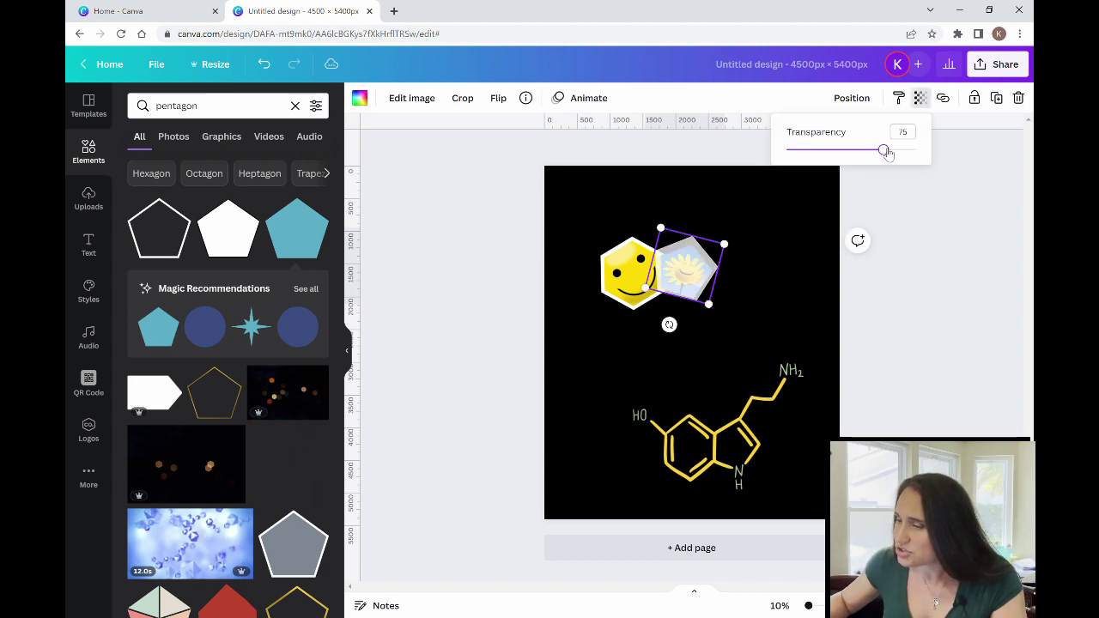
left_click(764, 321)
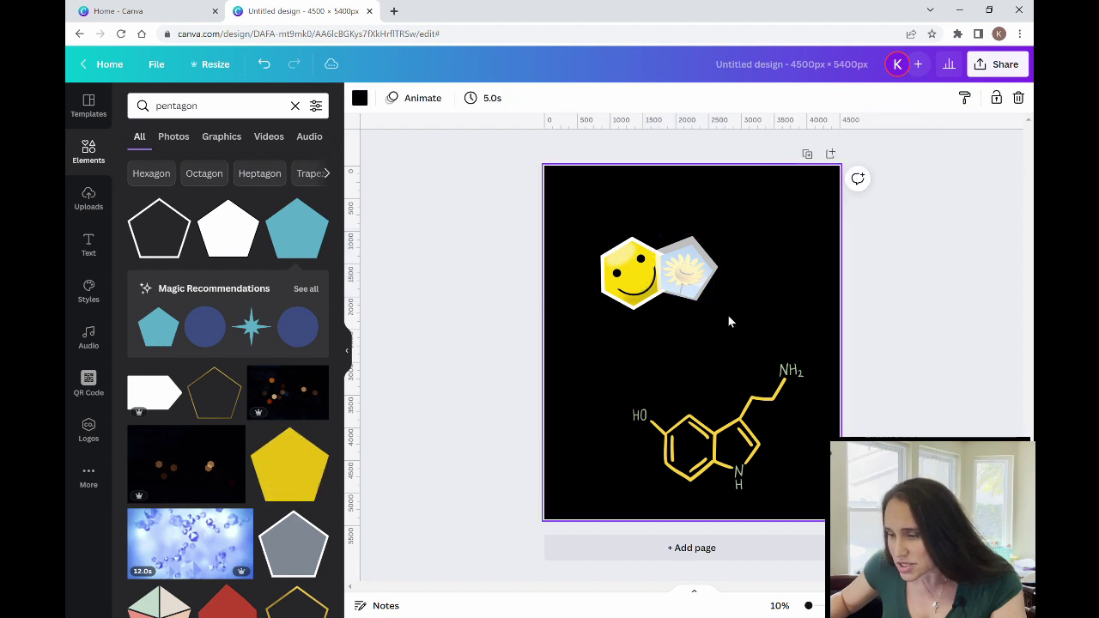
left_click(705, 283)
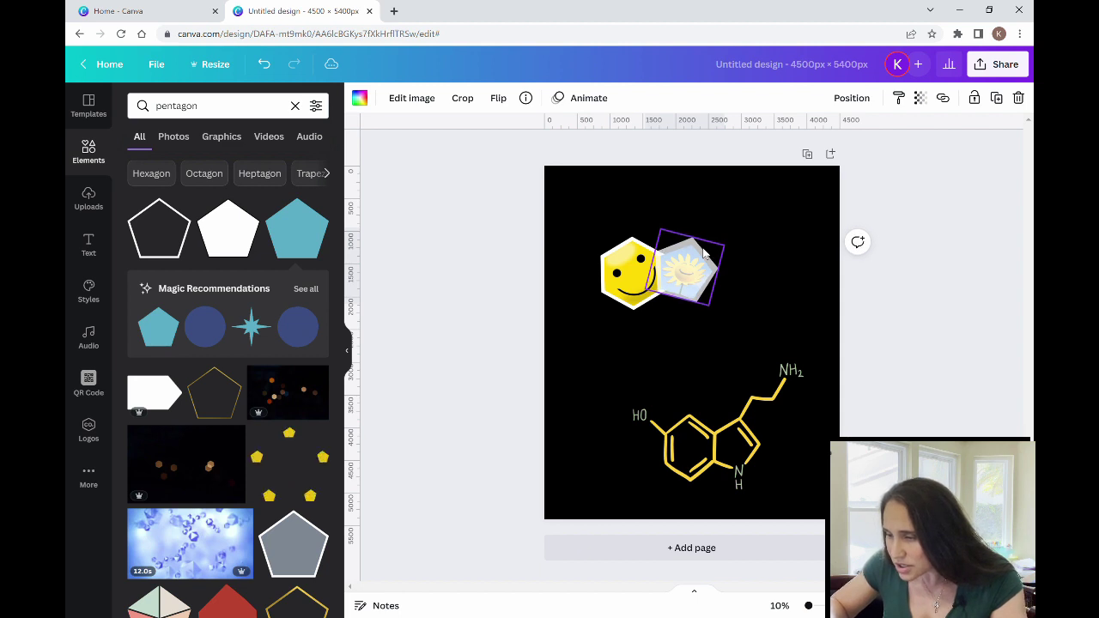
left_click(705, 252)
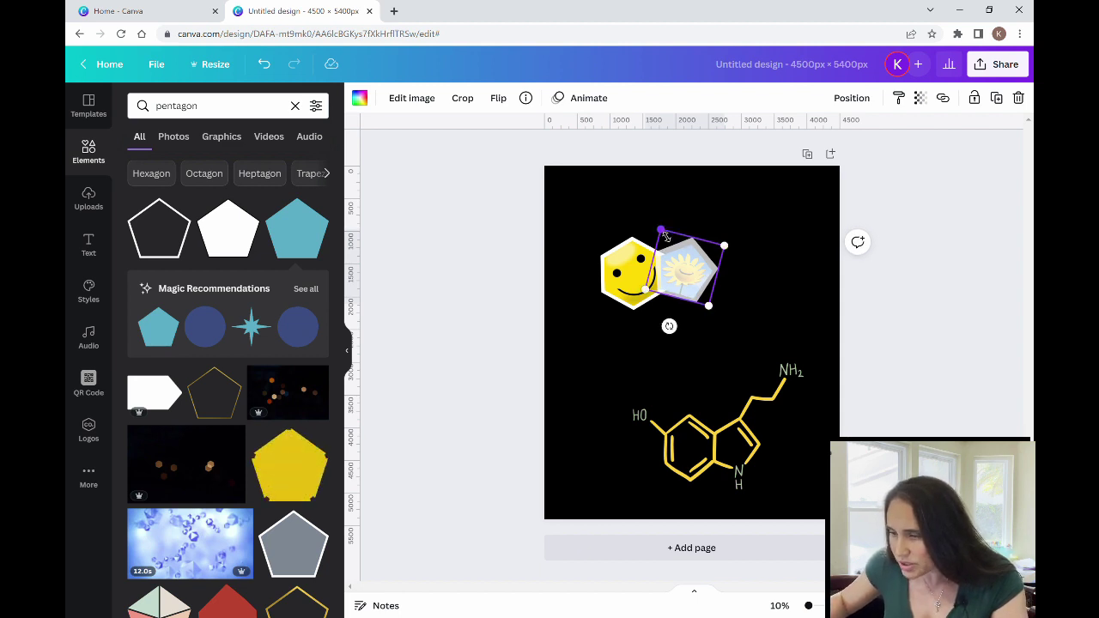
left_click_drag(666, 238, 668, 242)
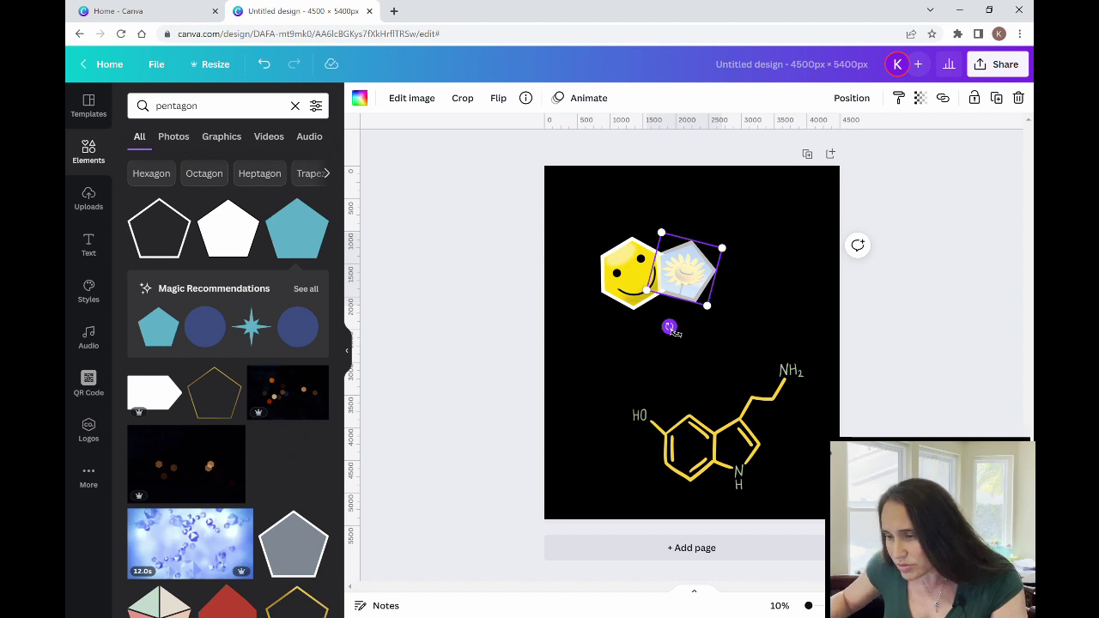
left_click_drag(669, 327, 678, 334)
left_click_drag(676, 334, 673, 334)
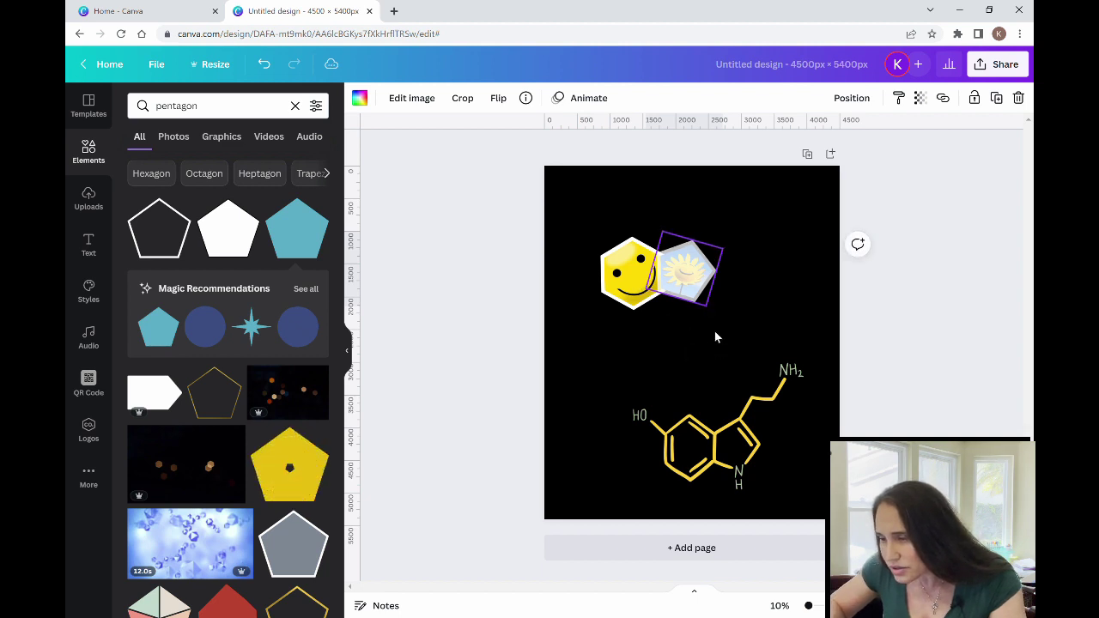
left_click(690, 371)
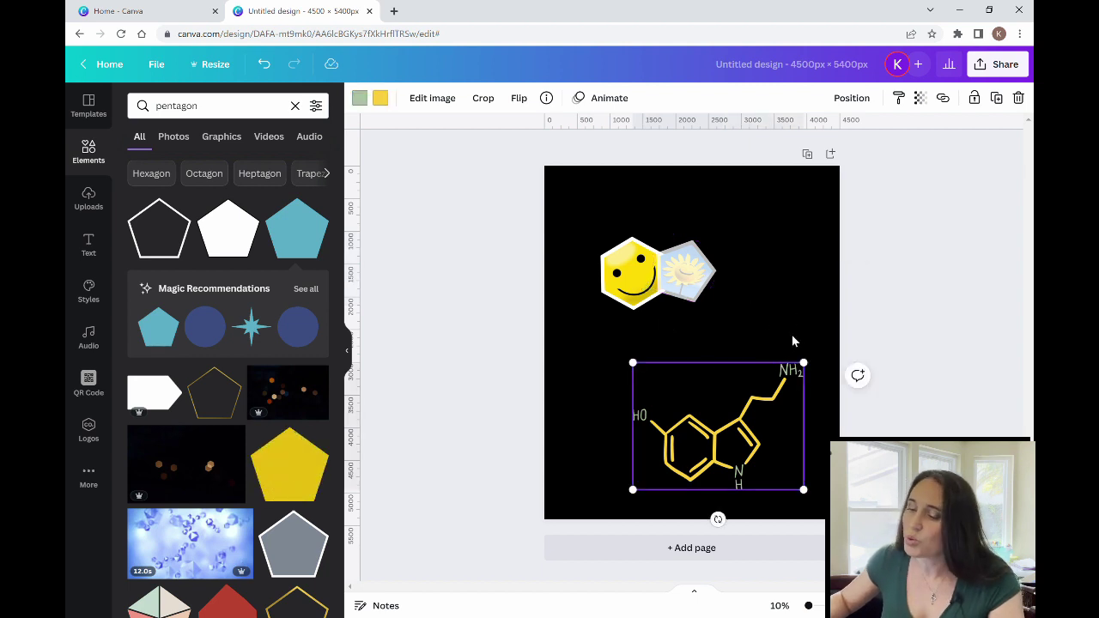
Step: Restore the white pentagon to 100 opacity and send it behind the sunflower photo
left_click(701, 284)
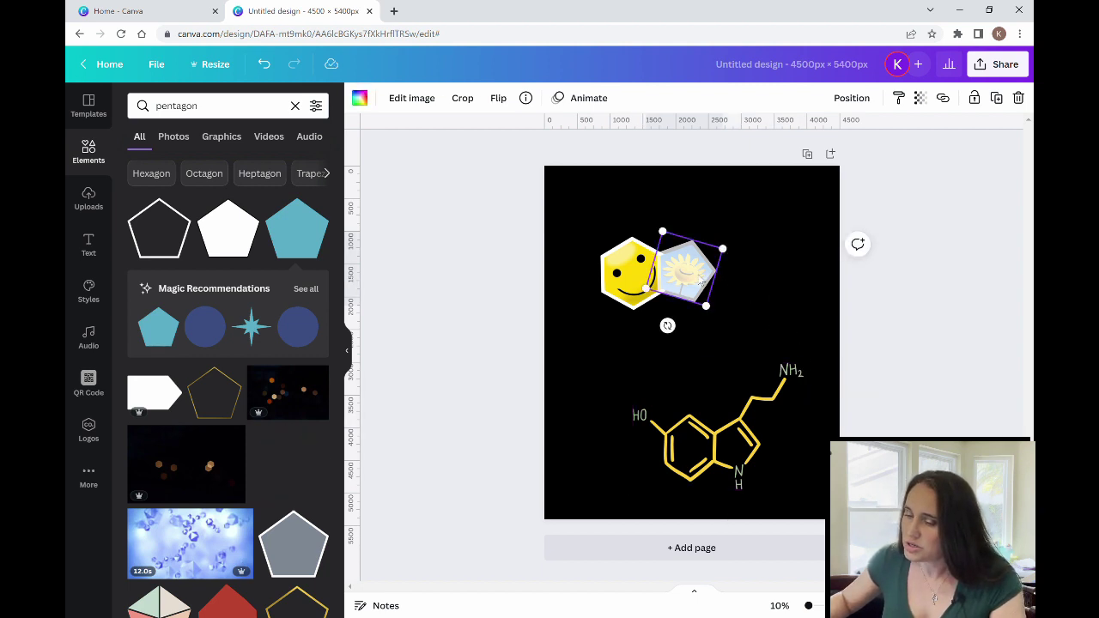
left_click(920, 98)
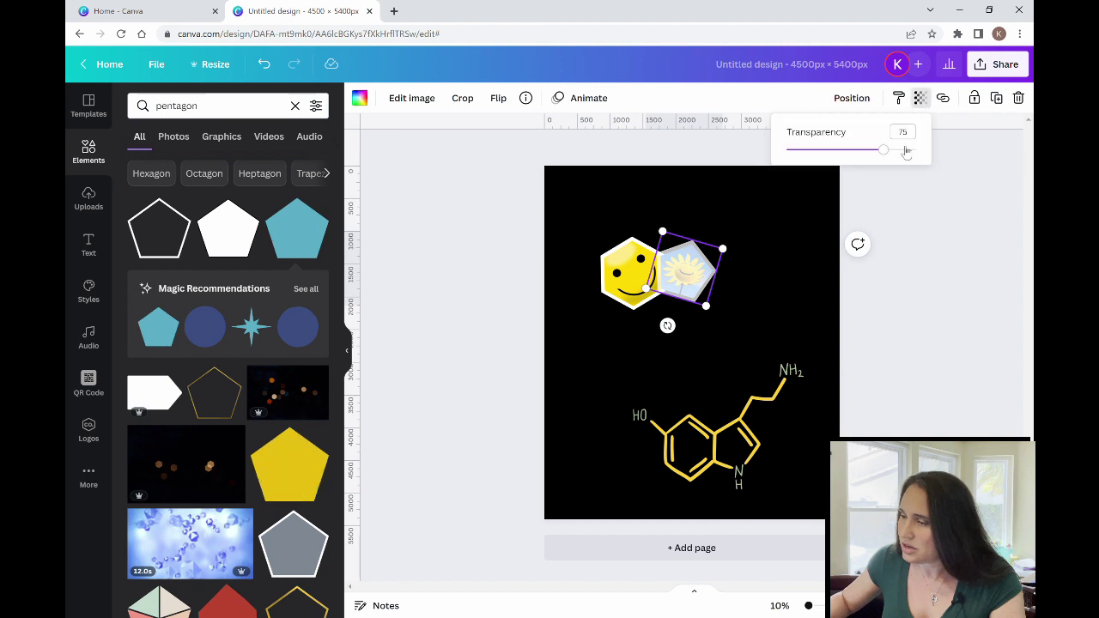
left_click_drag(906, 152, 920, 154)
left_click(820, 240)
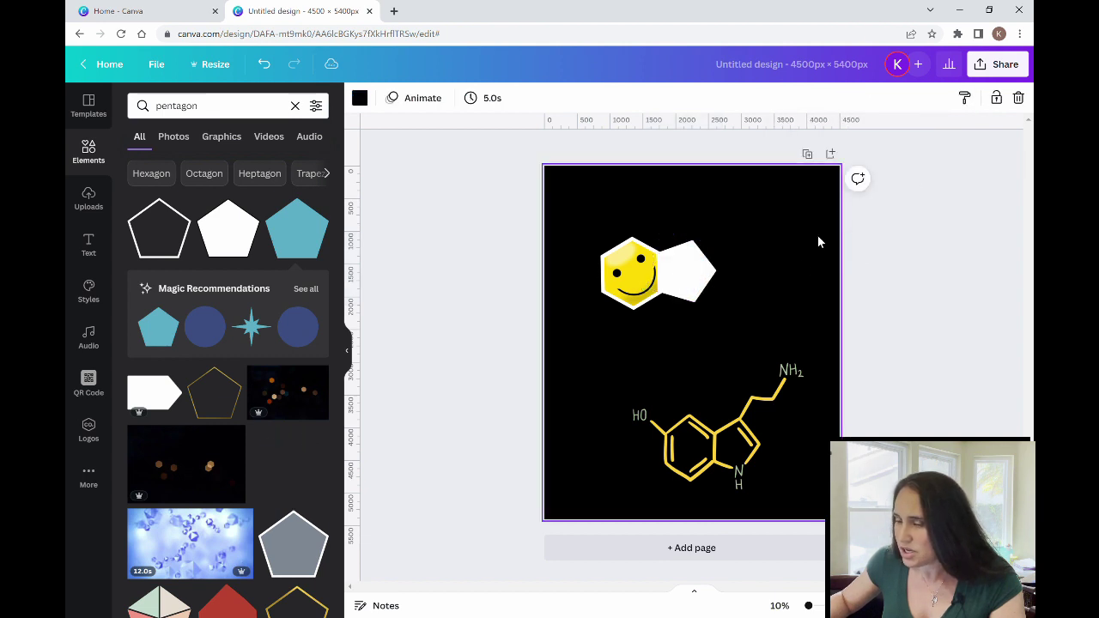
left_click(699, 283)
right_click(694, 278)
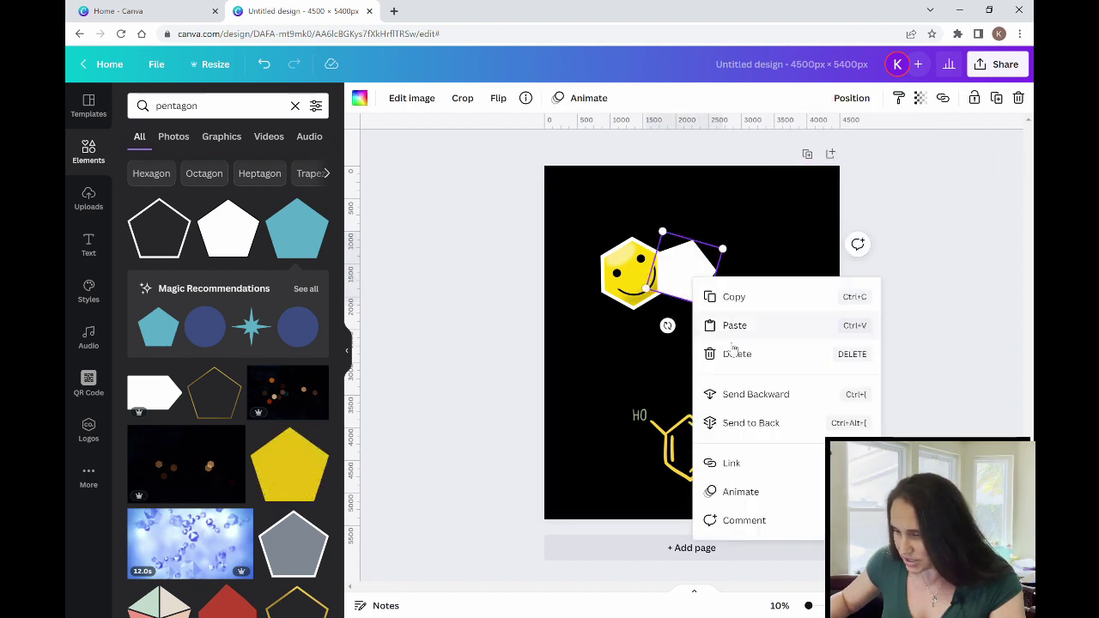
left_click(751, 423)
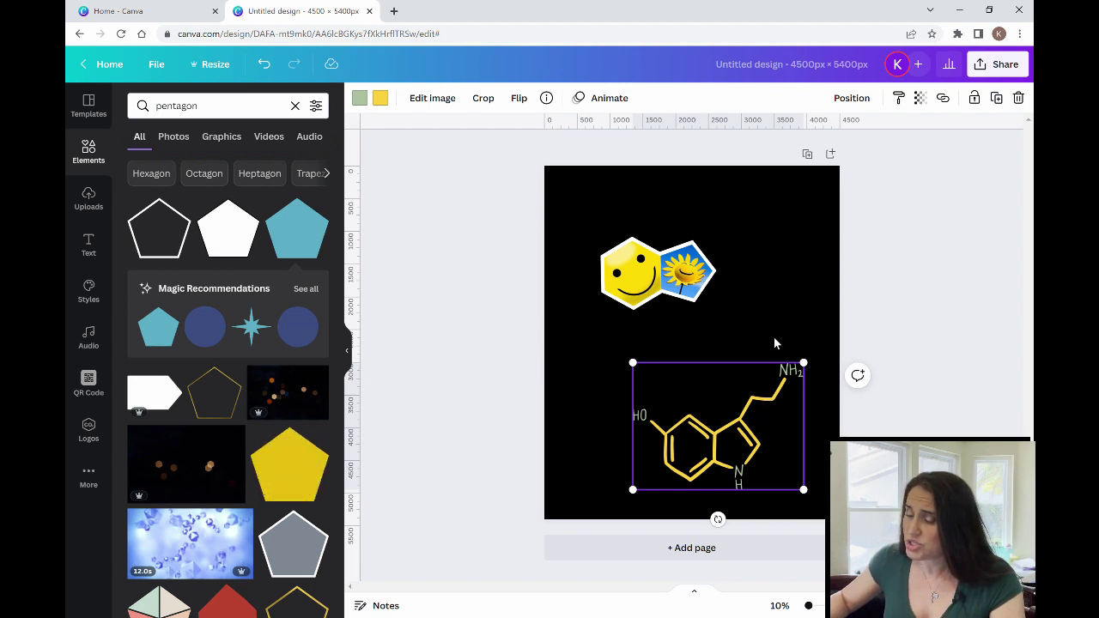
left_click(752, 353)
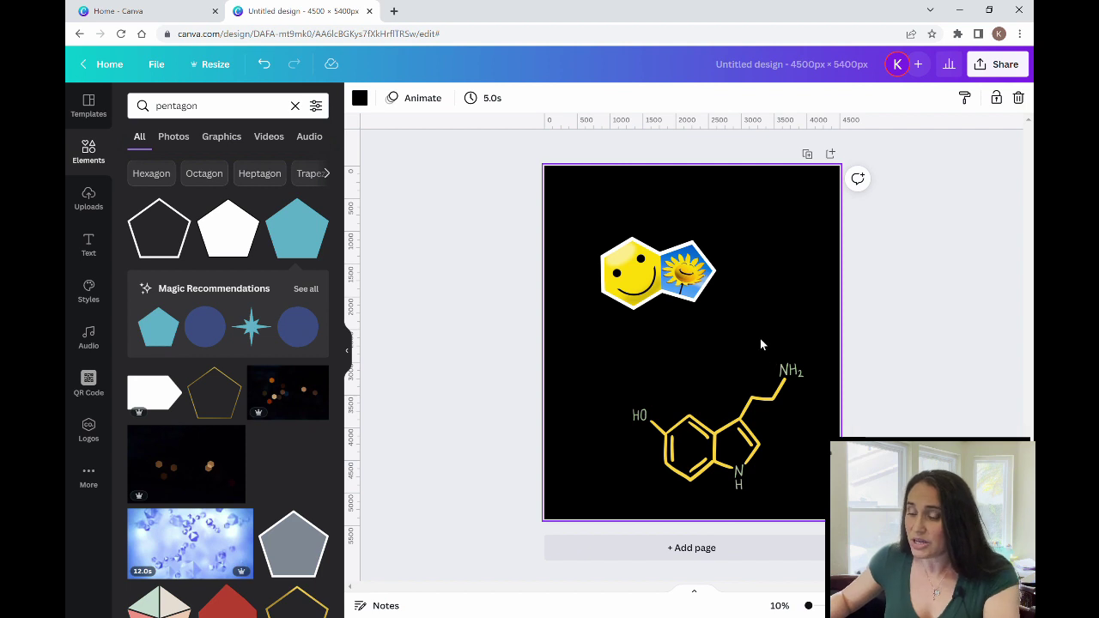
Step: Add a white line with weight 49 and rounded end points
key("l")
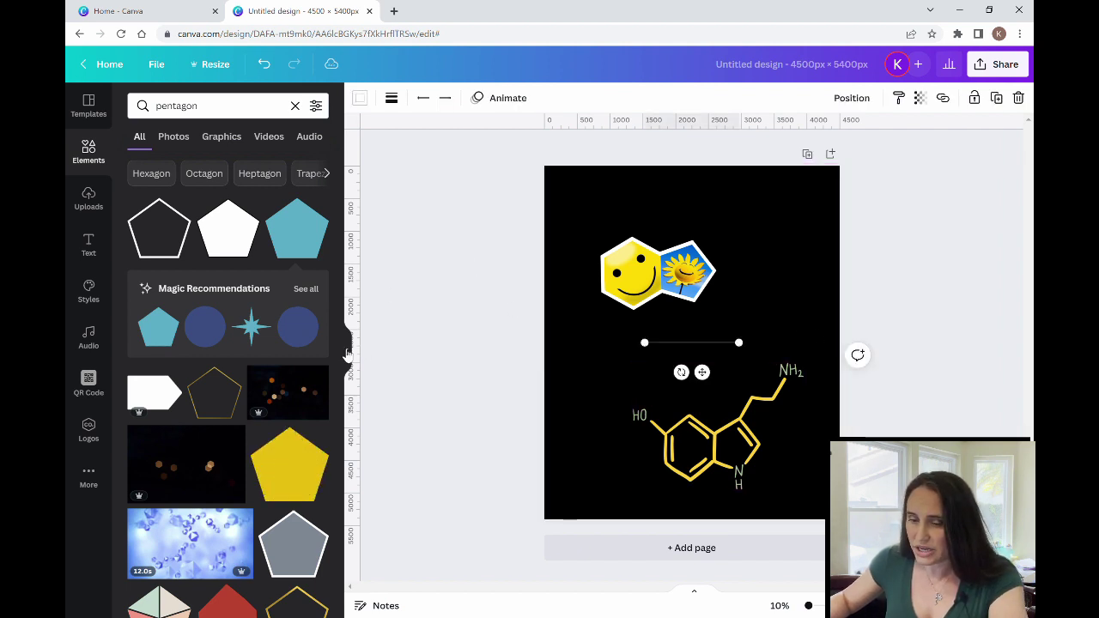
left_click(347, 354)
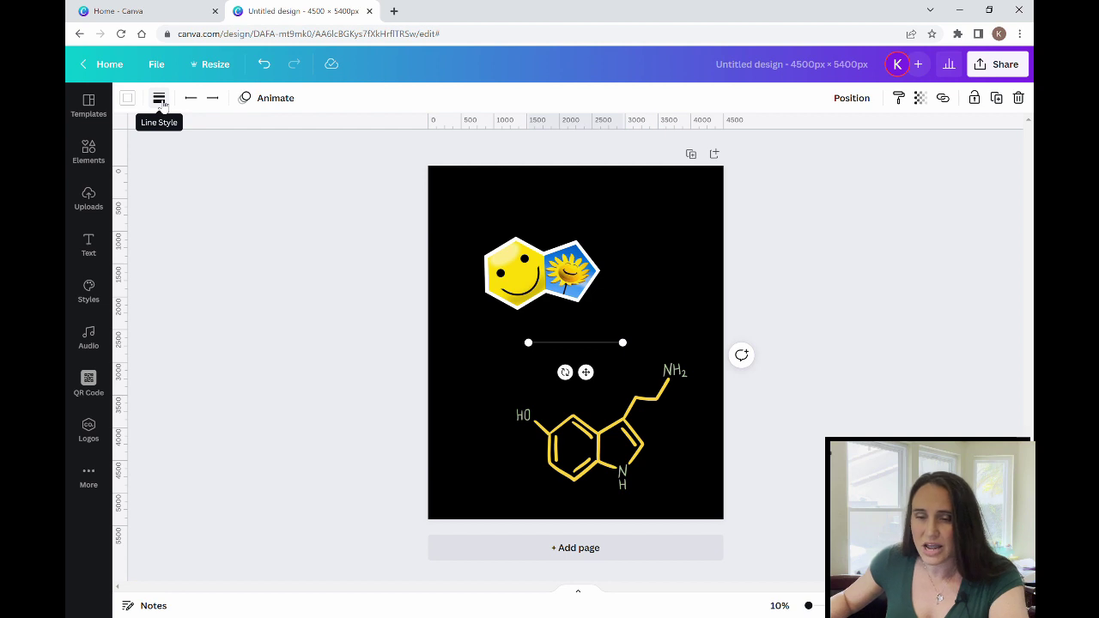
left_click(160, 100)
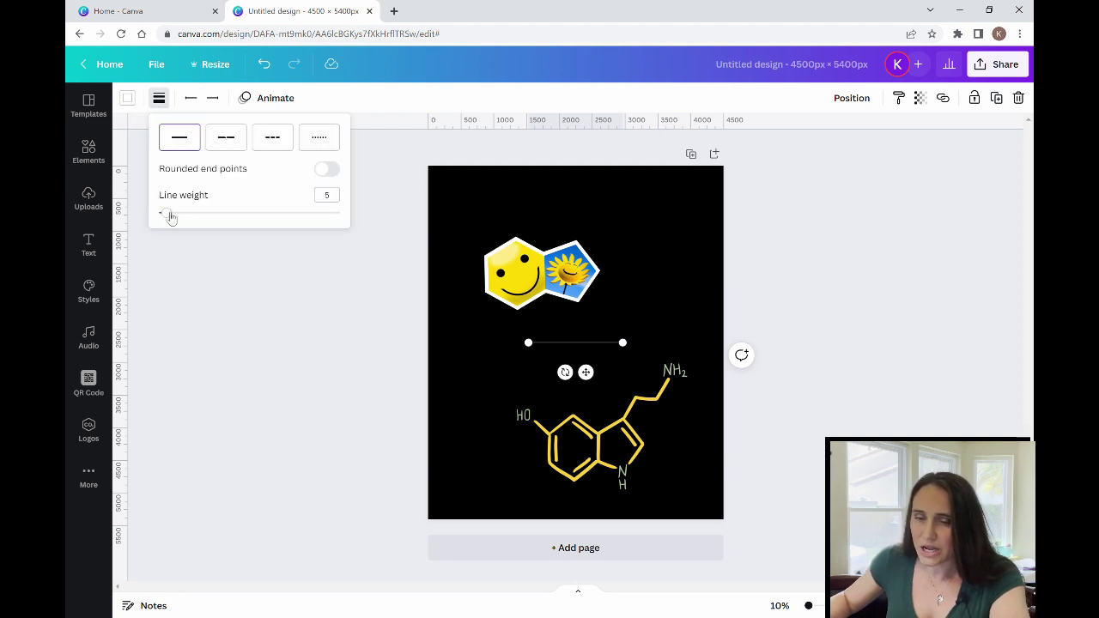
left_click(167, 214)
left_click_drag(168, 213, 250, 217)
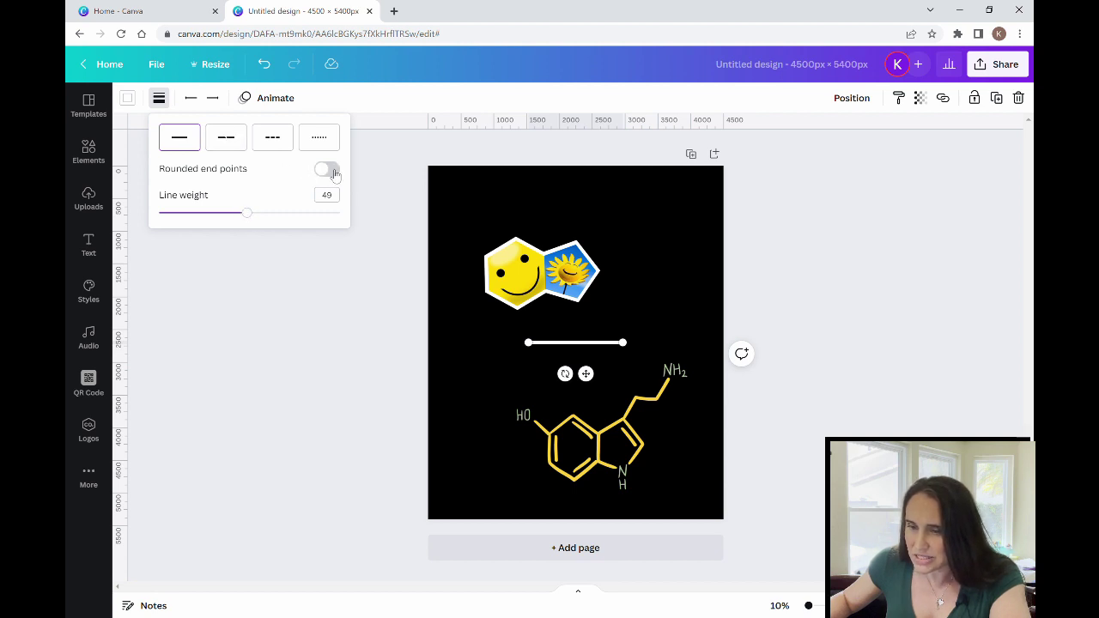
left_click(332, 171)
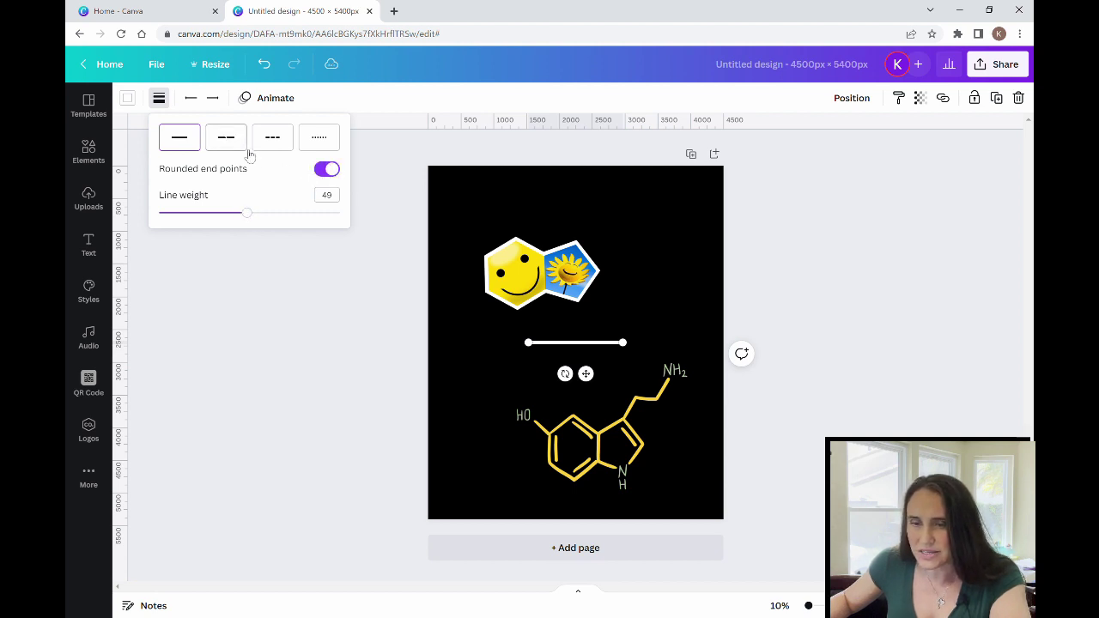
left_click(490, 381)
left_click(491, 381)
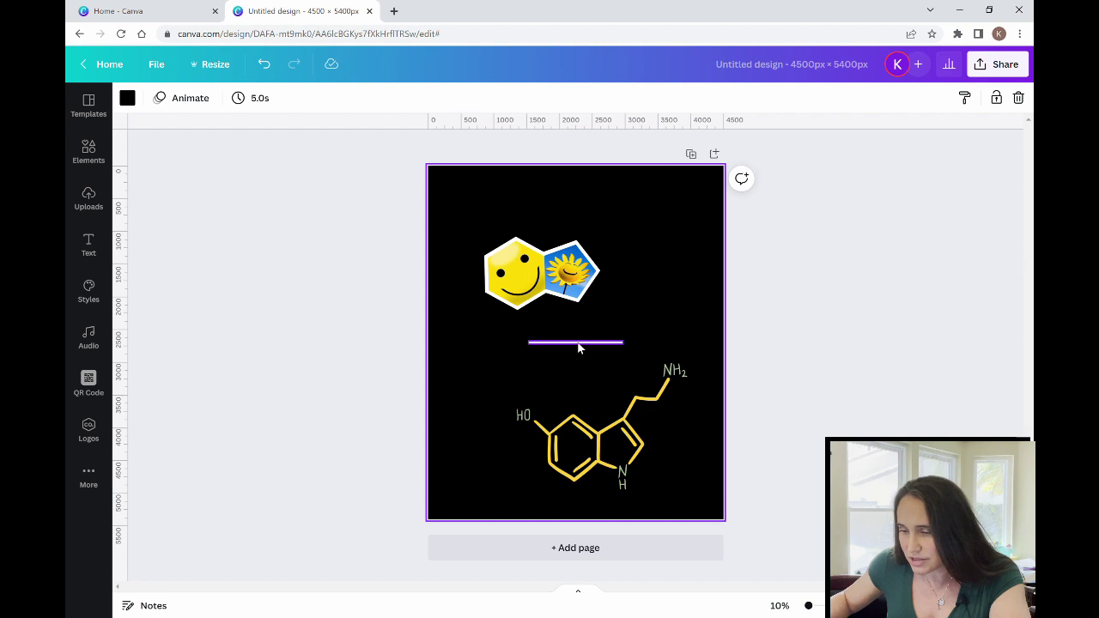
Step: Position and shorten the line as a diagonal bond angled up-right from the sunflower pentagon's corner
left_click_drag(578, 348, 610, 222)
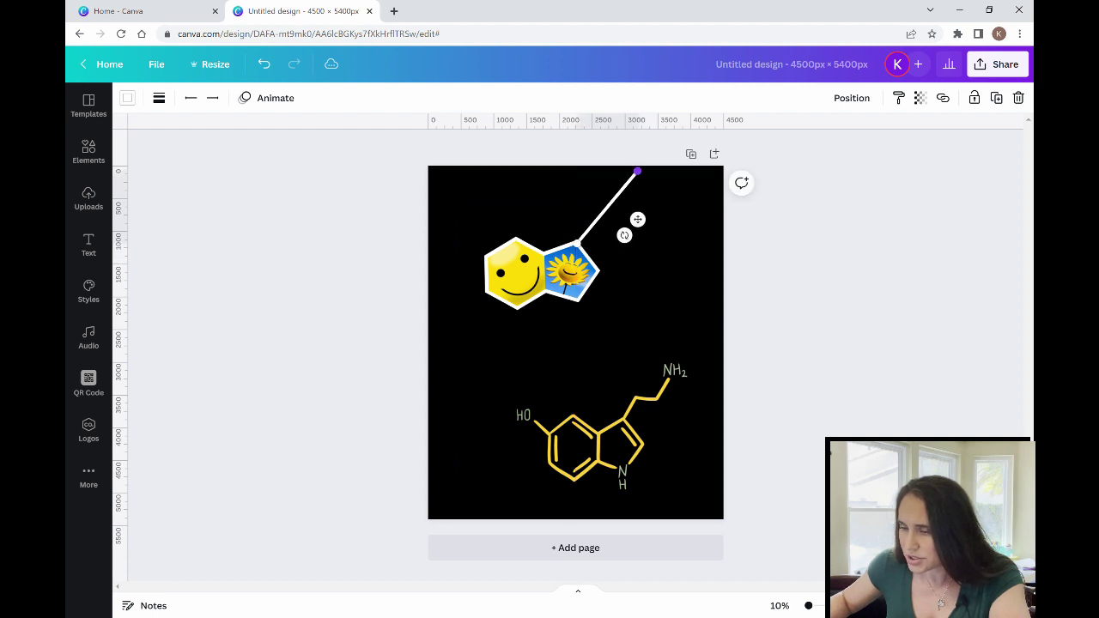
left_click_drag(636, 171, 601, 221)
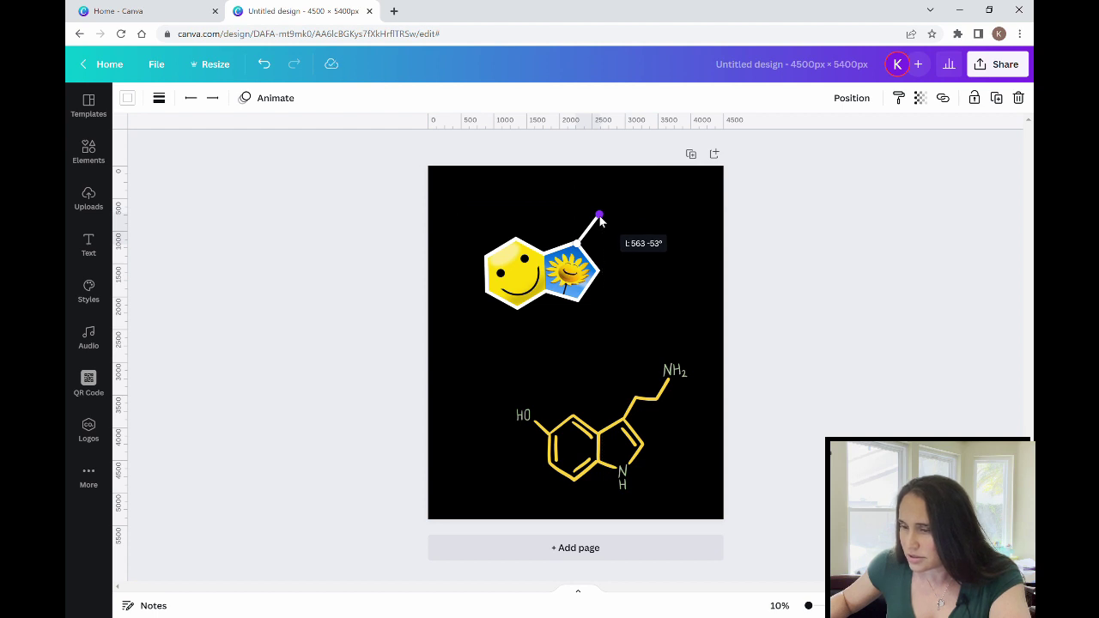
left_click_drag(601, 221, 599, 222)
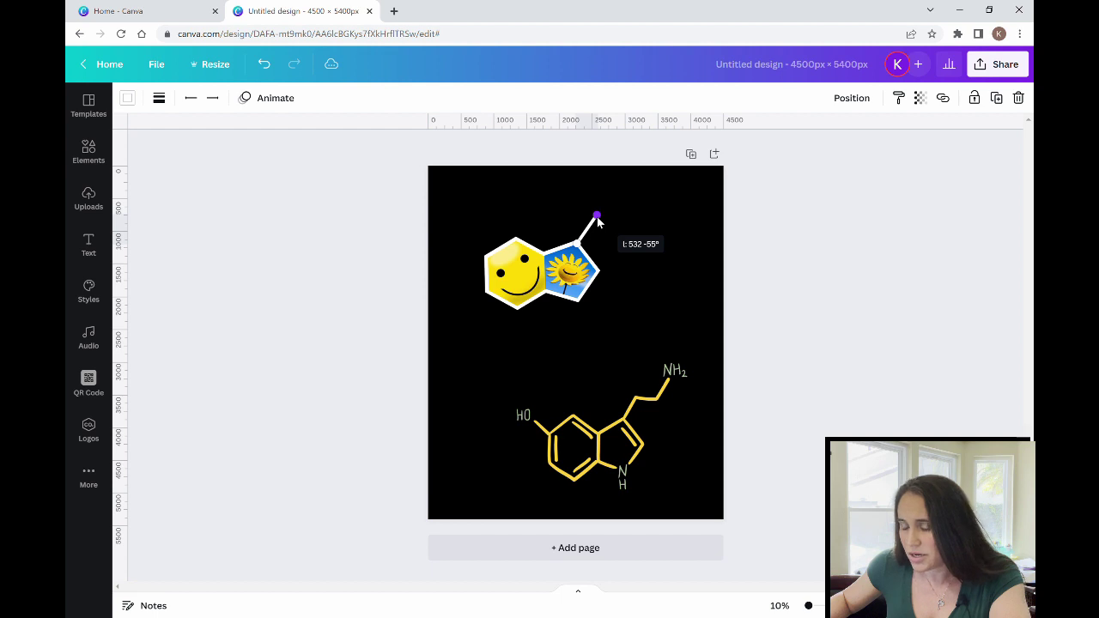
left_click(669, 357)
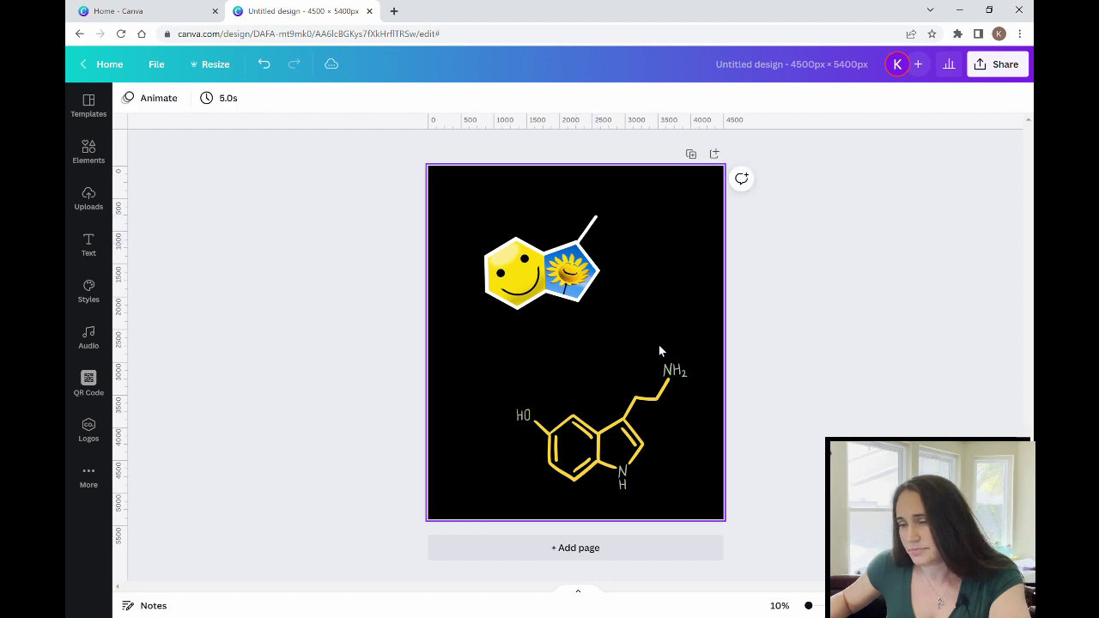
left_click(588, 230)
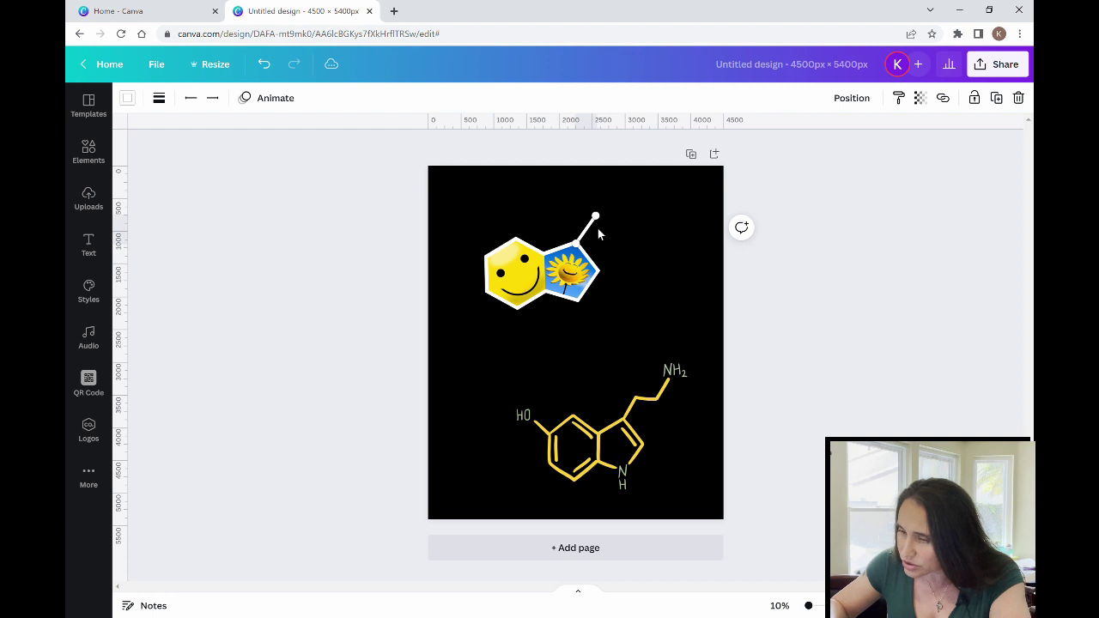
left_click(645, 285)
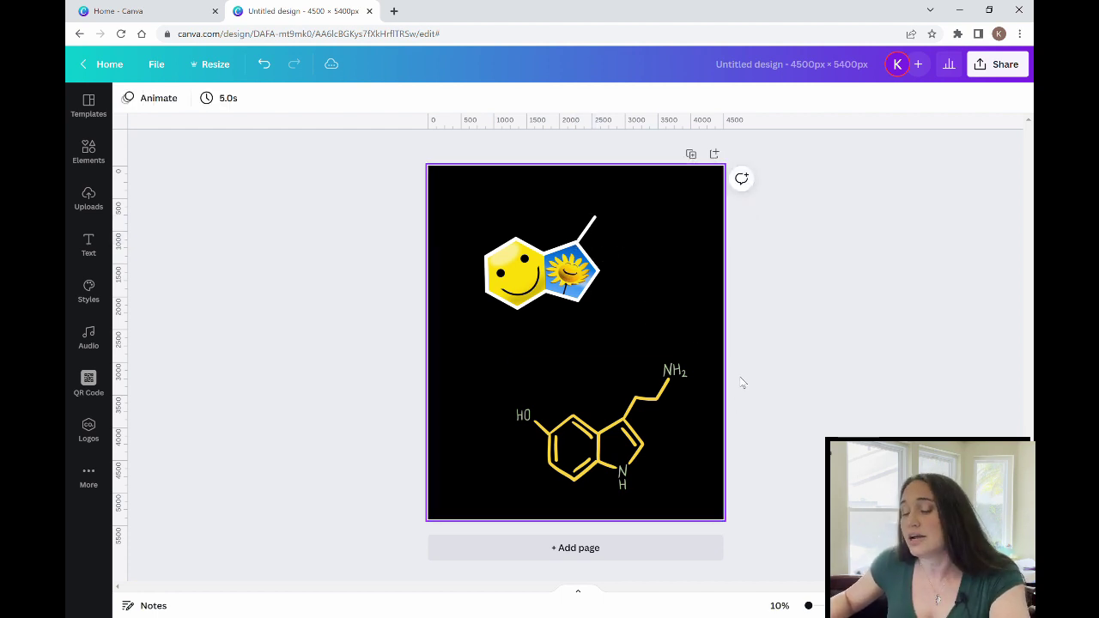
Step: Add a second white line and set its weight to 49, matching the diagonal bond
key("l")
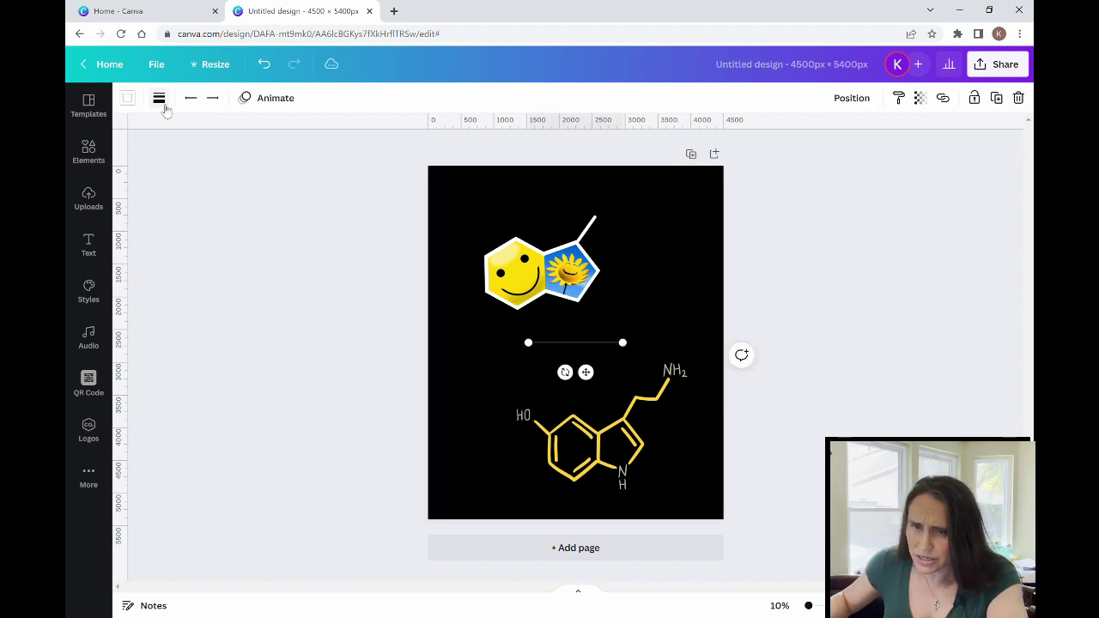
left_click(160, 100)
left_click_drag(183, 221, 247, 225)
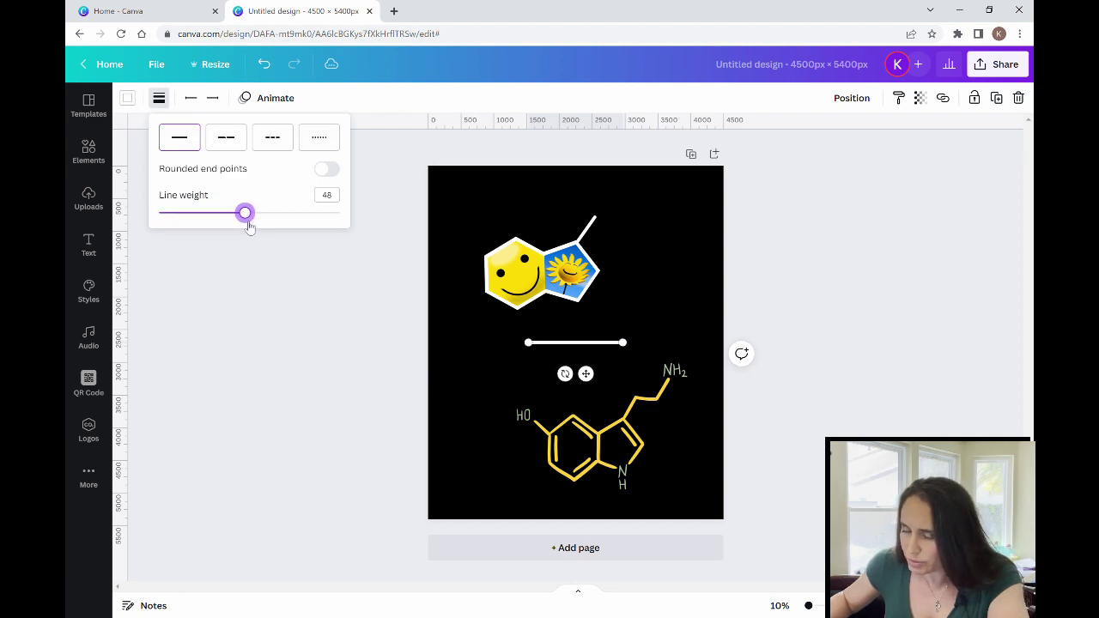
left_click(589, 230)
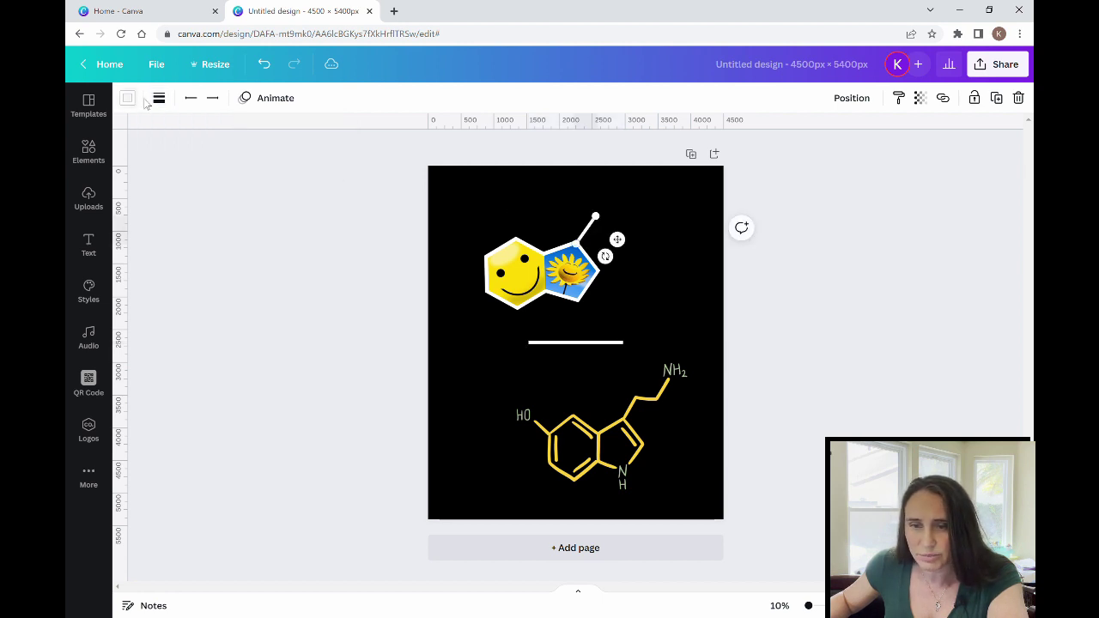
left_click(159, 98)
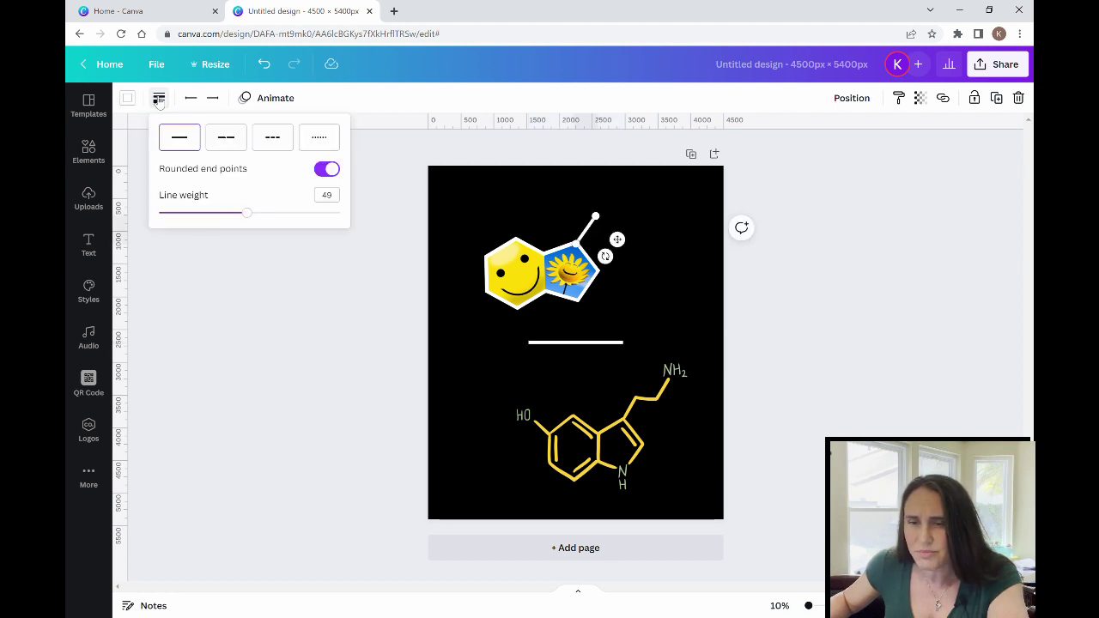
left_click(415, 381)
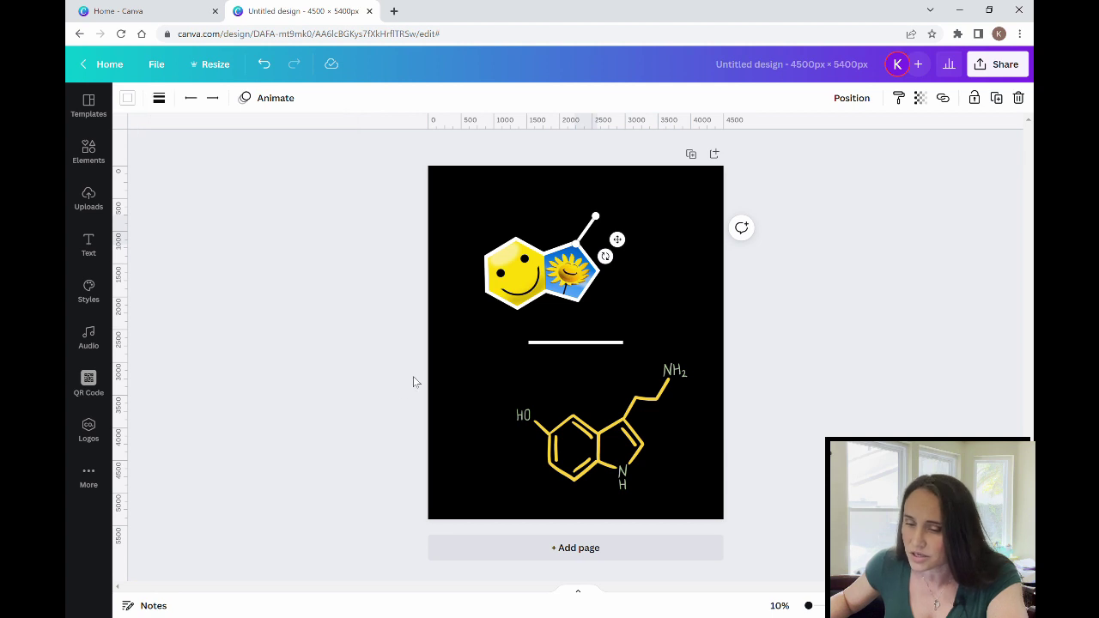
left_click(567, 350)
left_click(159, 98)
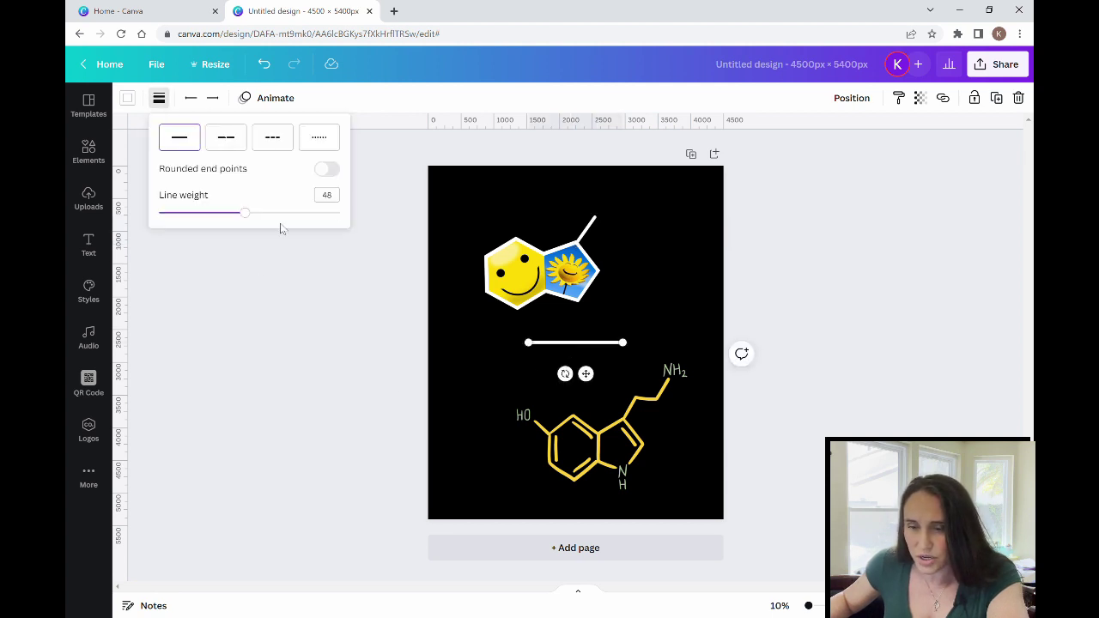
left_click(336, 203)
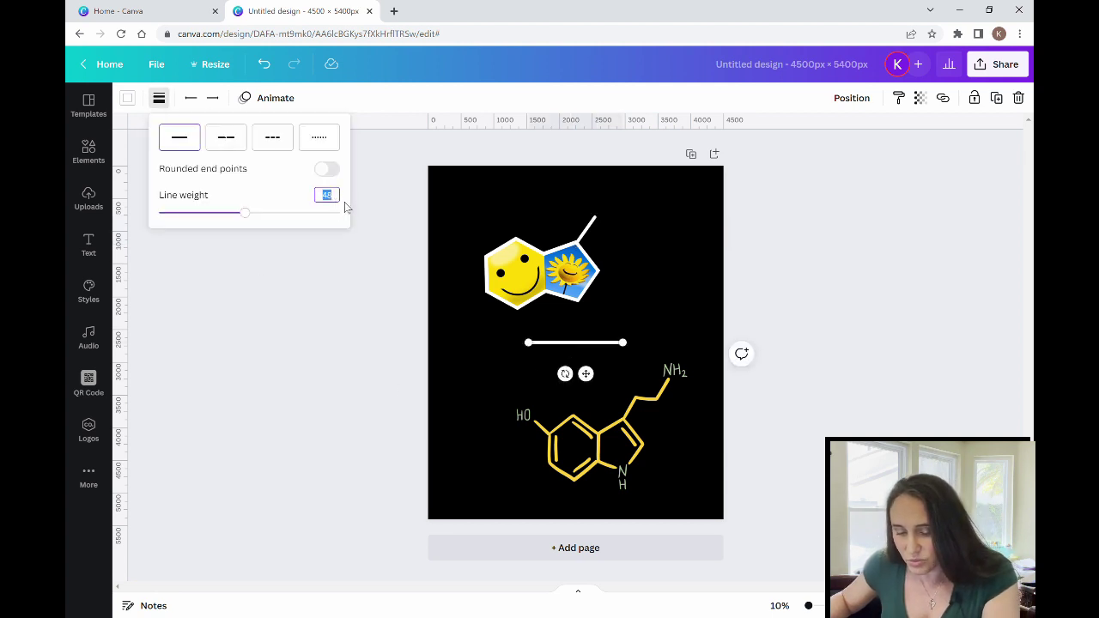
type("49")
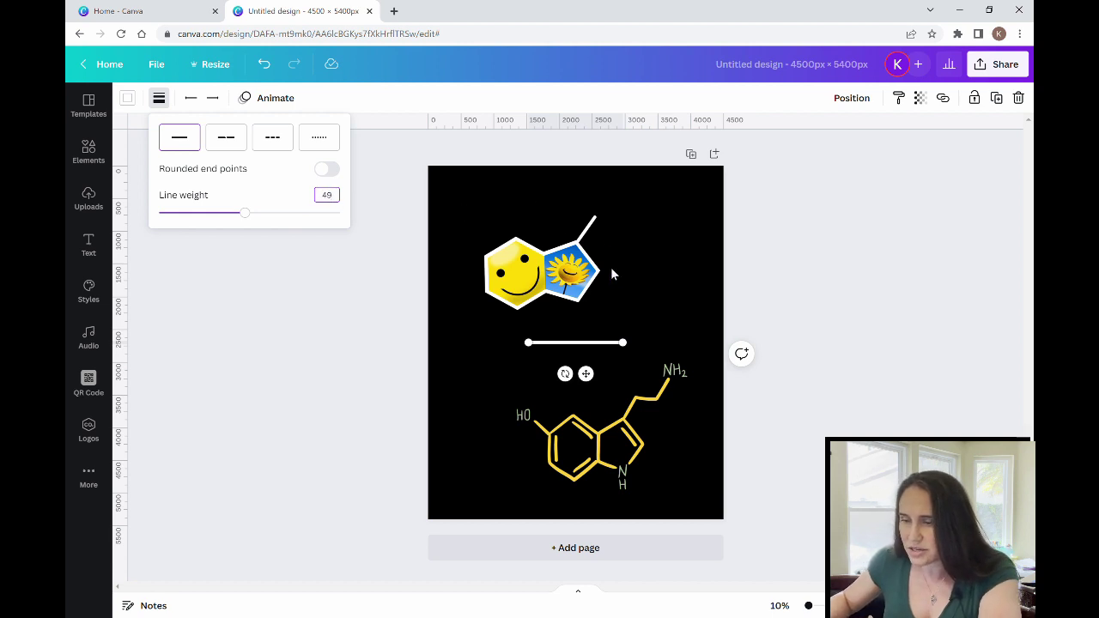
left_click(645, 304)
left_click(604, 358)
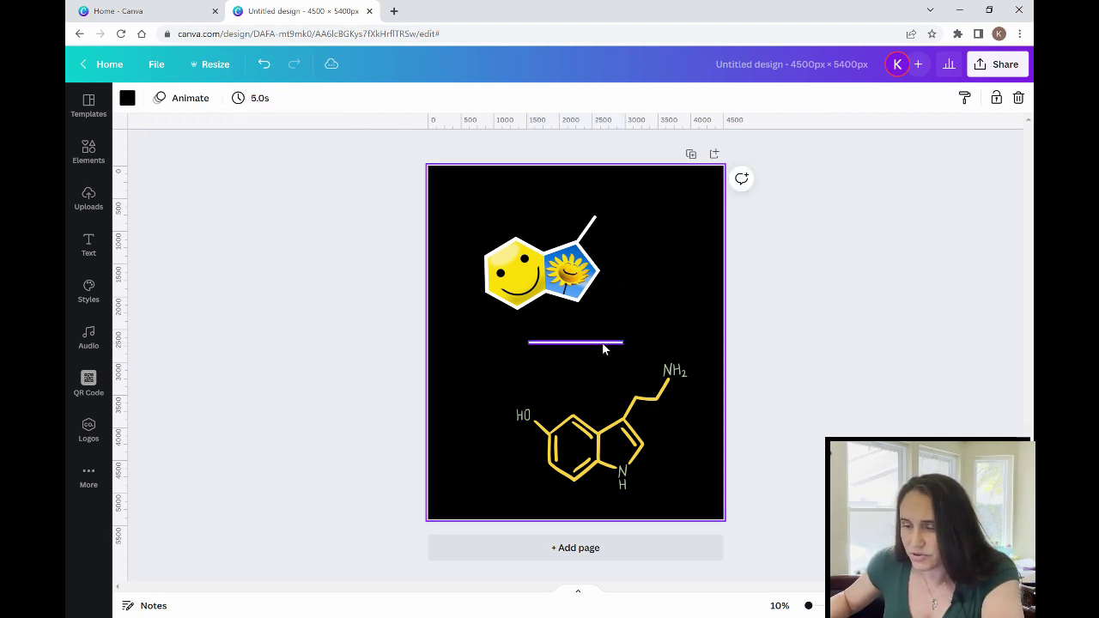
Step: Turn on rounded end points and attach the line horizontally to the diagonal bond's tip
left_click(604, 348)
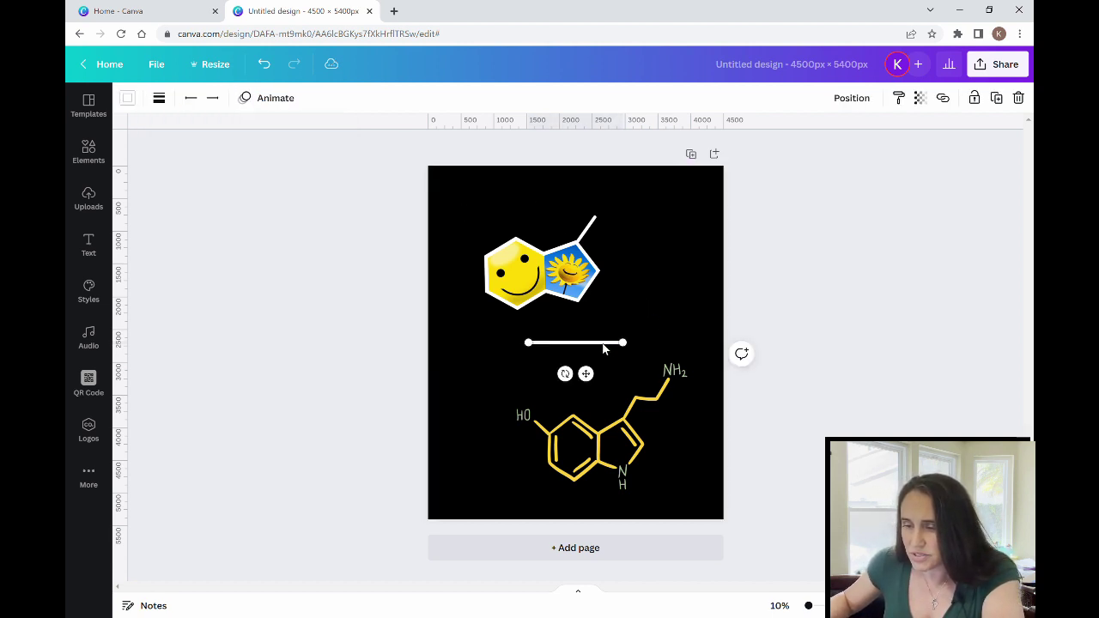
left_click(159, 98)
left_click(340, 172)
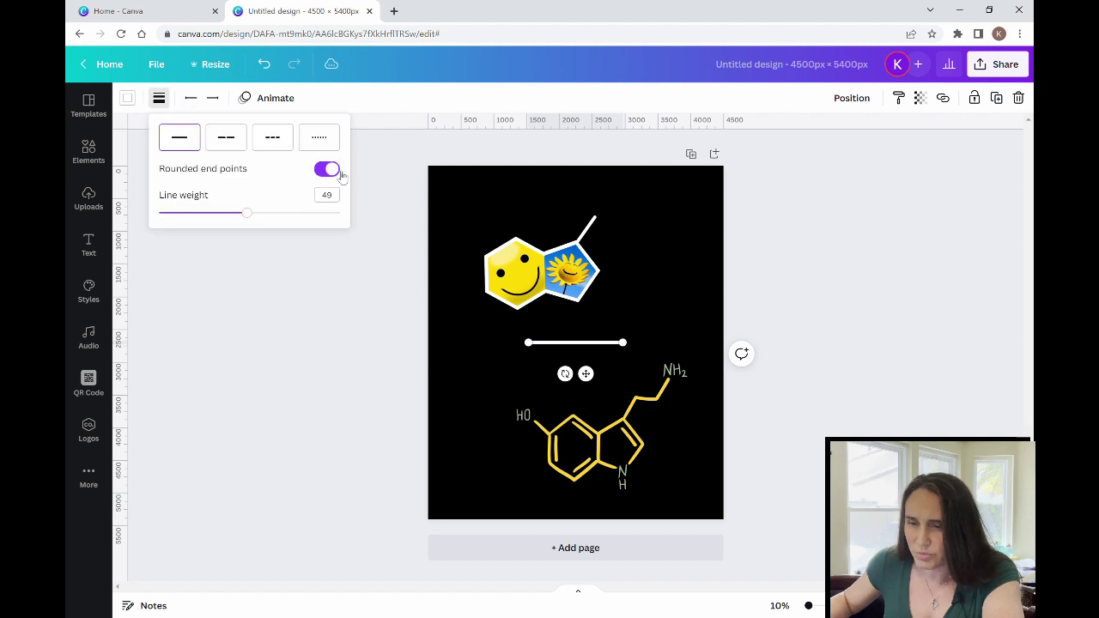
left_click(671, 271)
left_click_drag(597, 342, 624, 216)
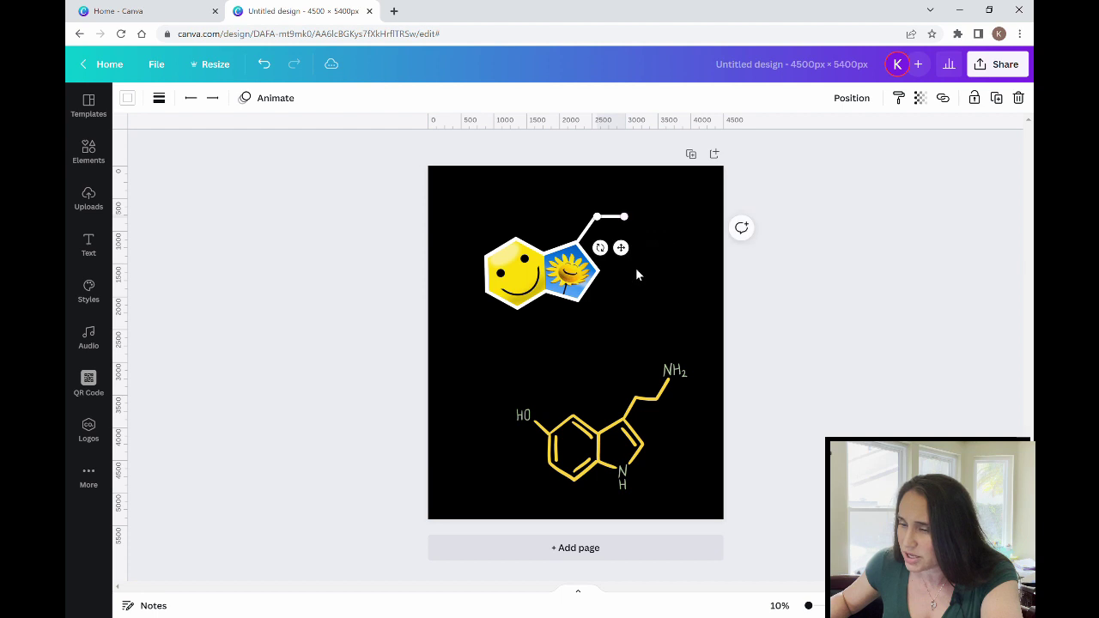
Step: Nudge the short horizontal line's endpoint to tighten its join with the diagonal bond
left_click(648, 298)
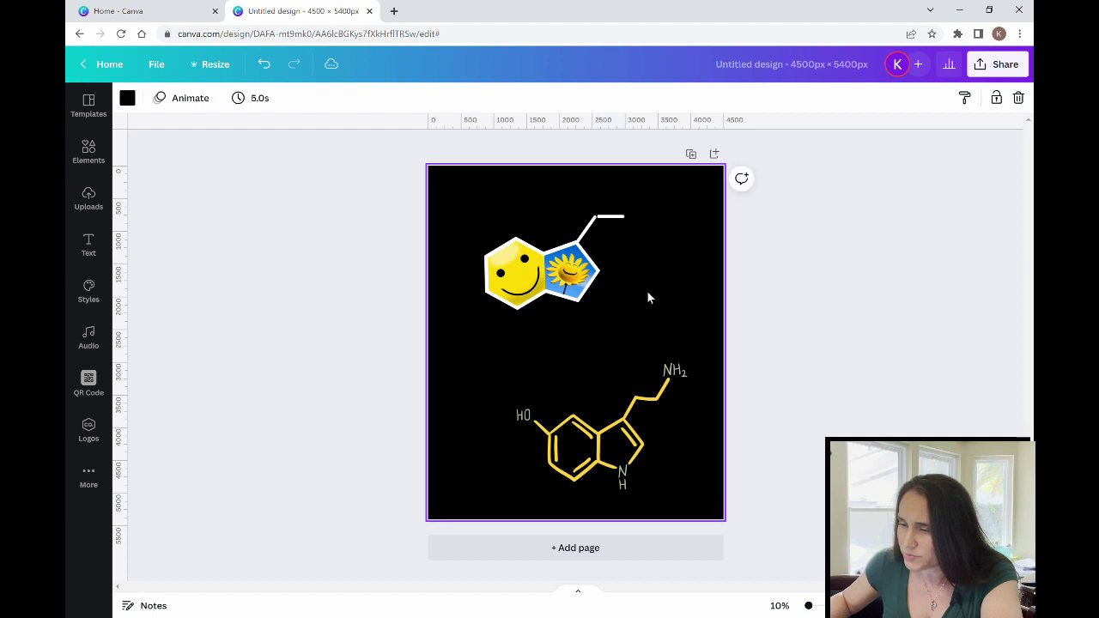
left_click(617, 220)
left_click_drag(617, 221, 617, 221)
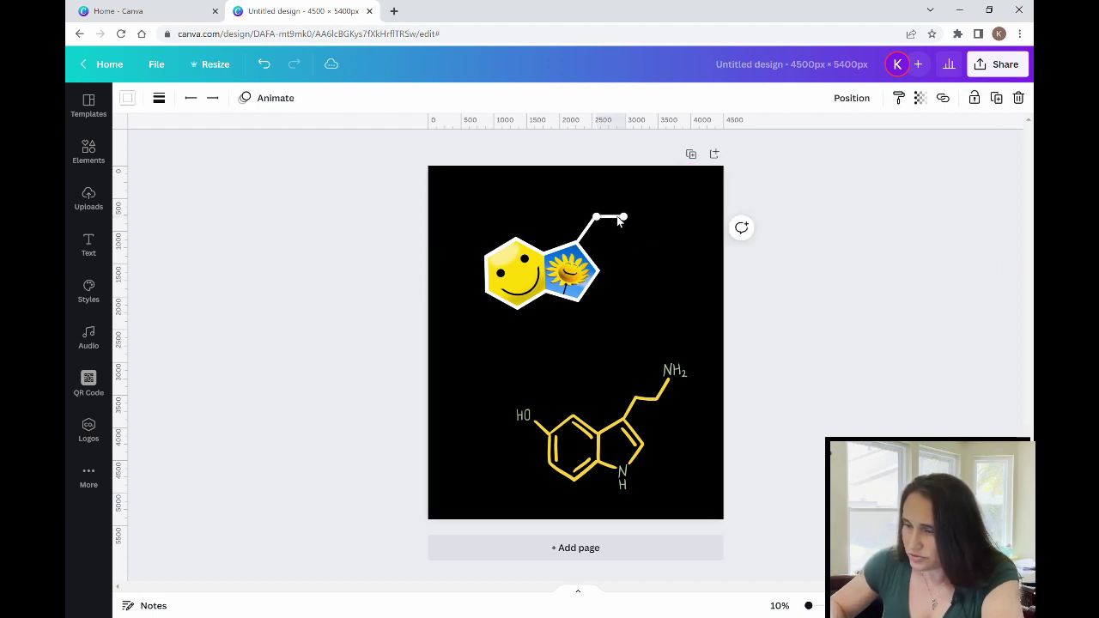
left_click(648, 273)
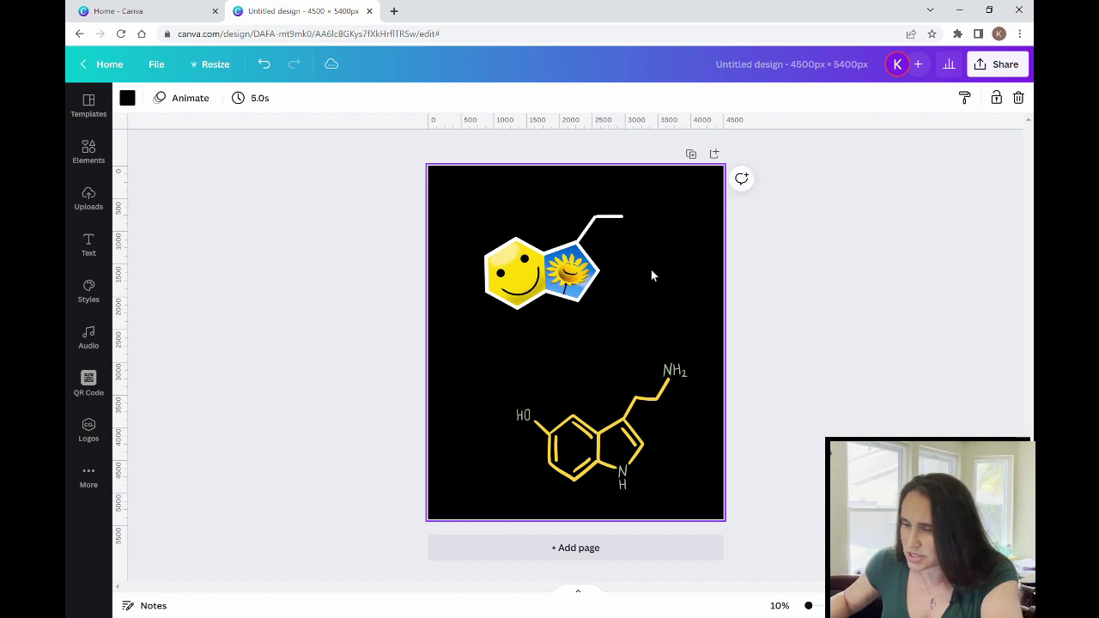
left_click(622, 217)
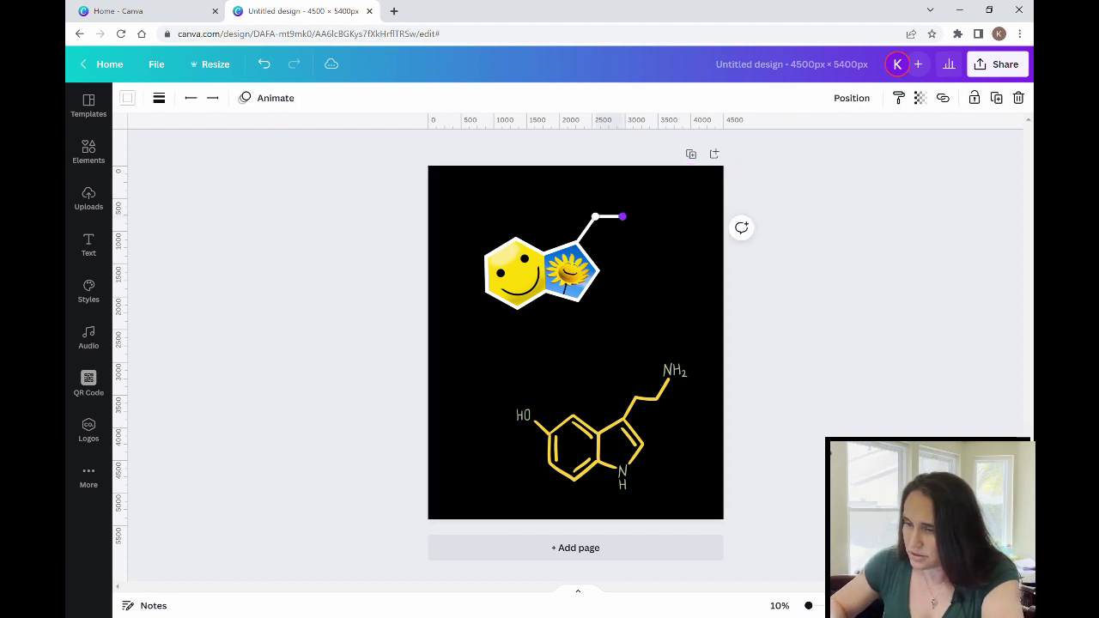
left_click(645, 315)
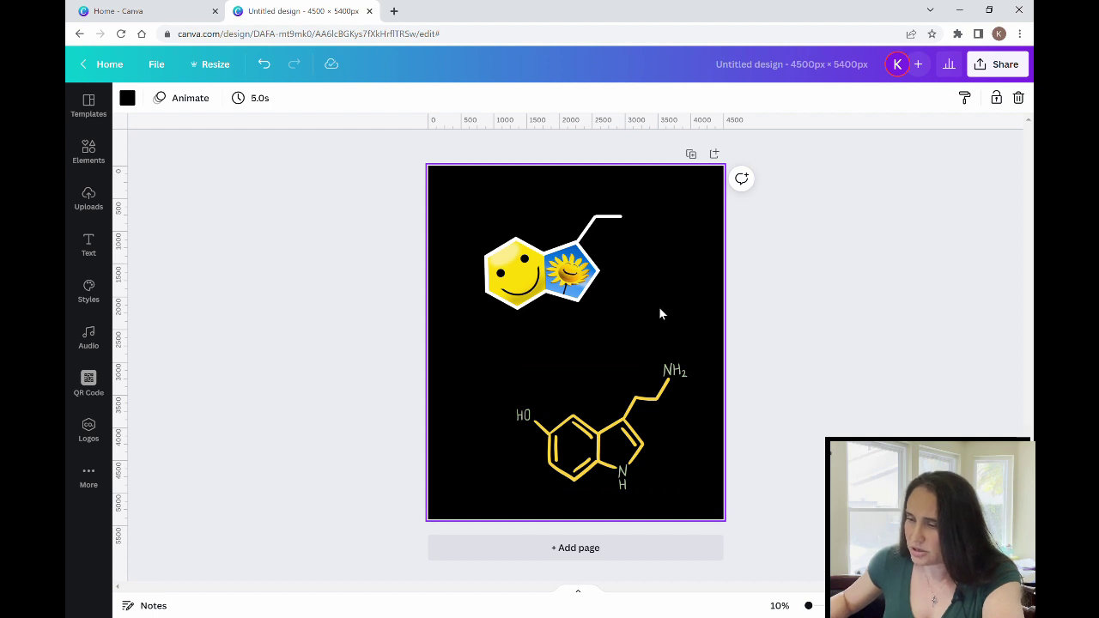
Step: Move the serotonin molecule up toward the hexagon frames and zoom in on the bond lines
left_click_drag(636, 435, 631, 367)
left_click(687, 443)
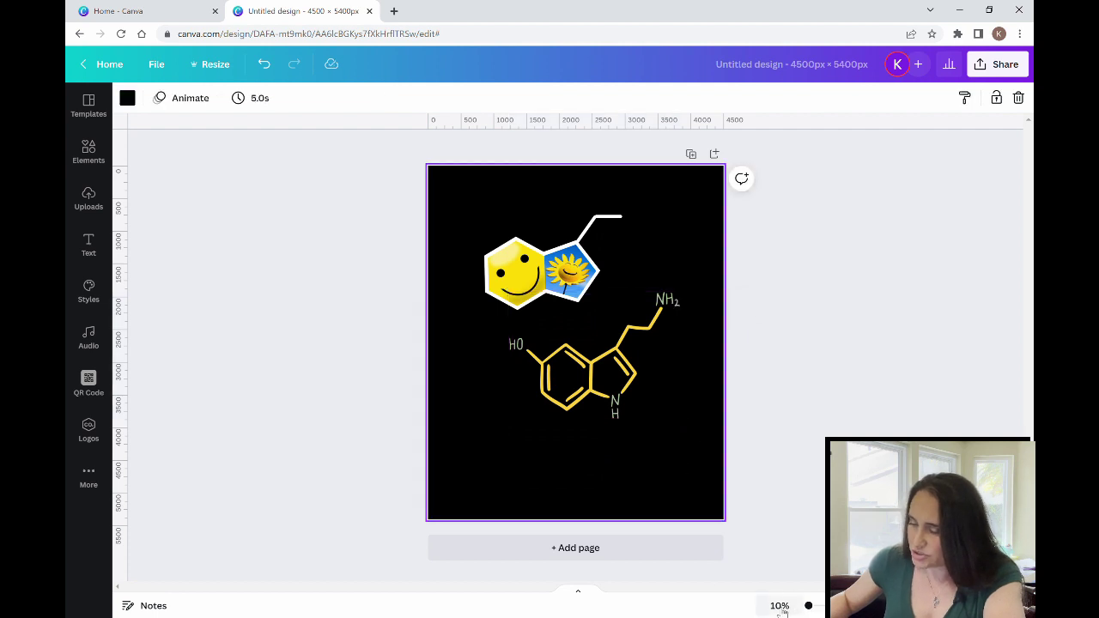
left_click_drag(809, 606, 813, 607)
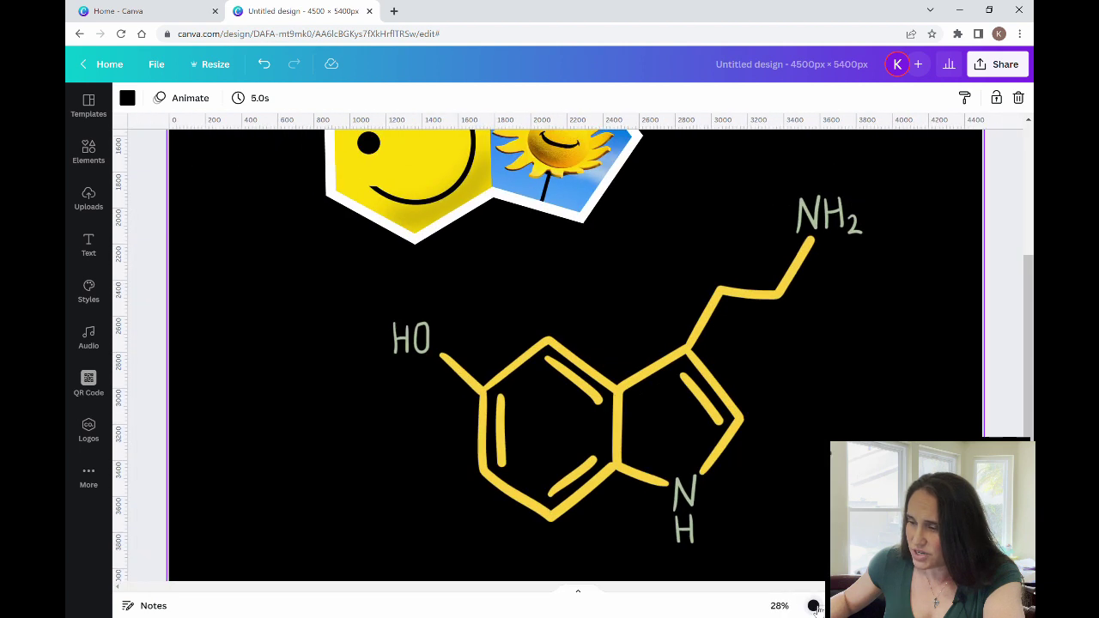
scroll(756, 451, "up", 3)
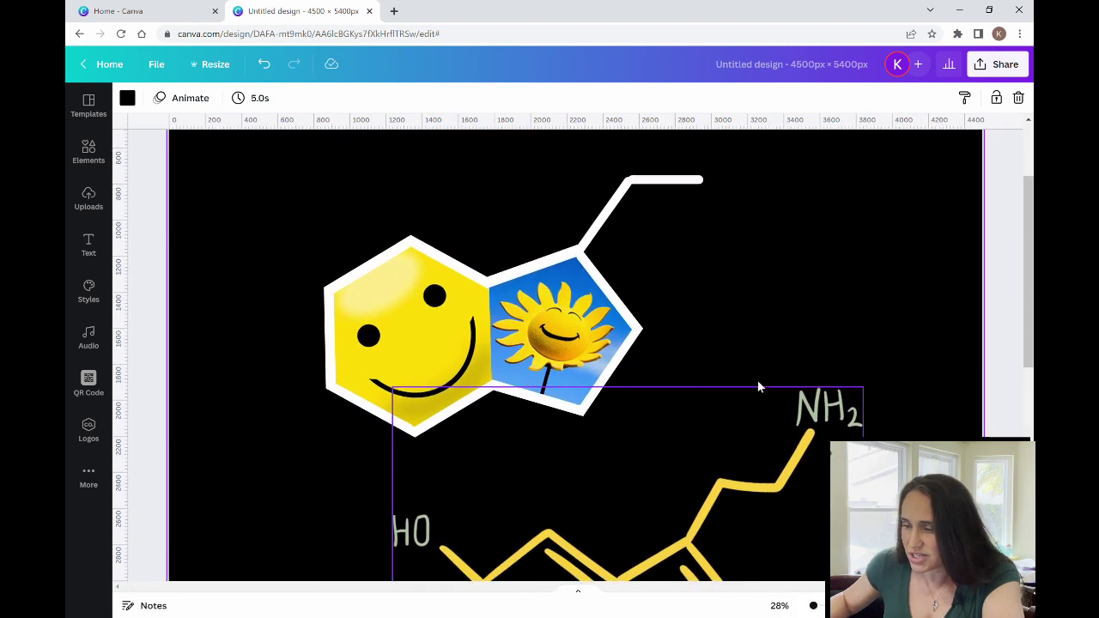
left_click(697, 181)
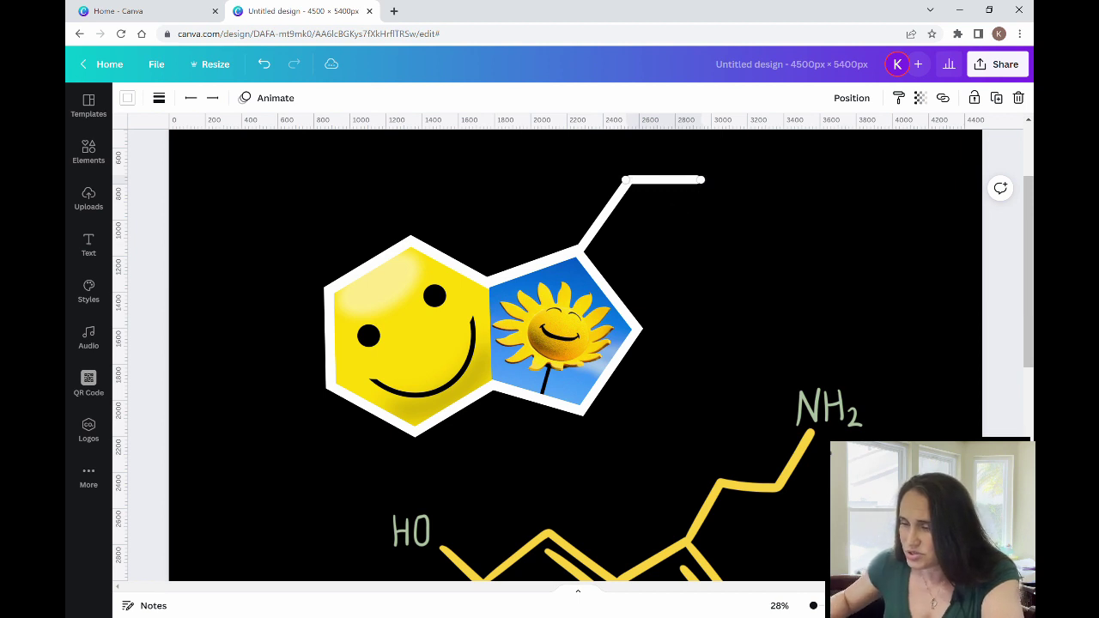
left_click(778, 327)
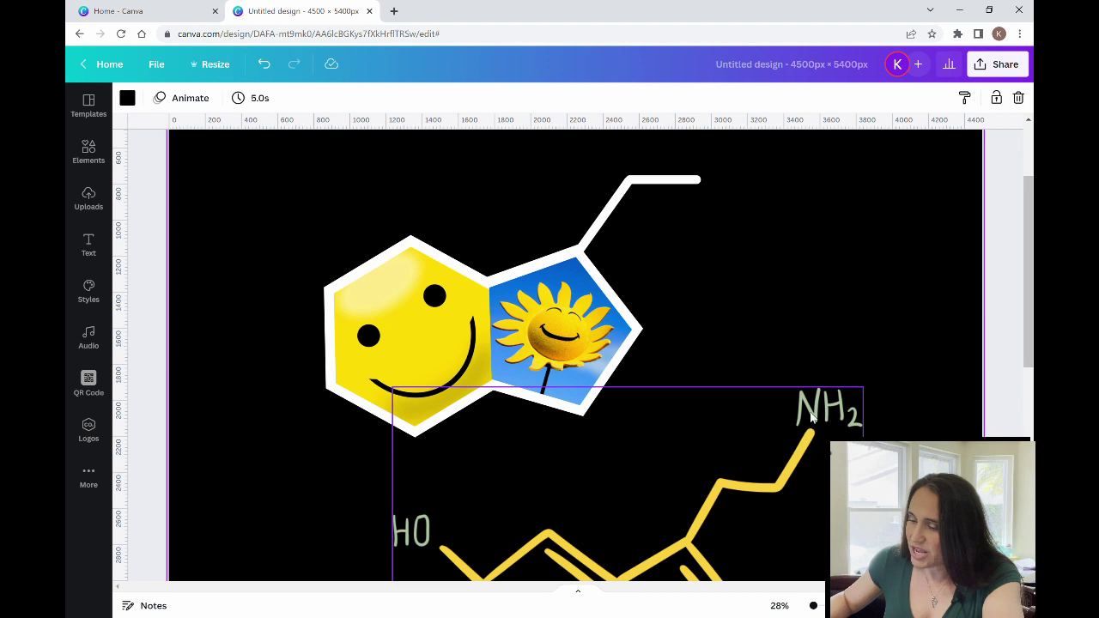
scroll(812, 418, "up", 1)
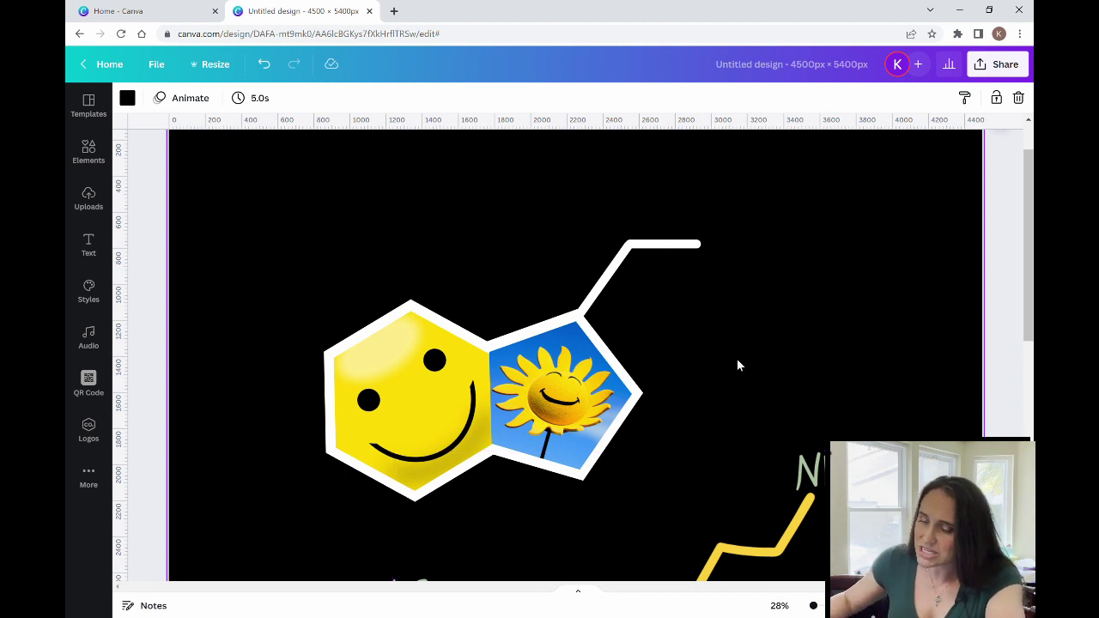
Step: Duplicate the horizontal bond and angle the copy up-right from its end as a third segment
left_click(674, 251)
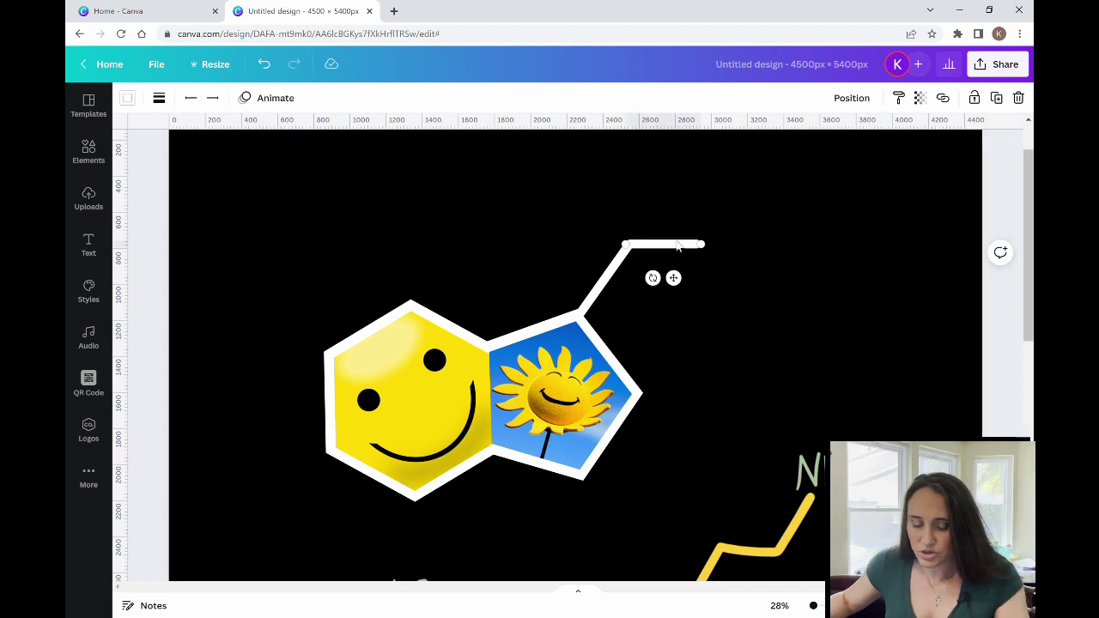
left_click_drag(677, 245, 676, 219)
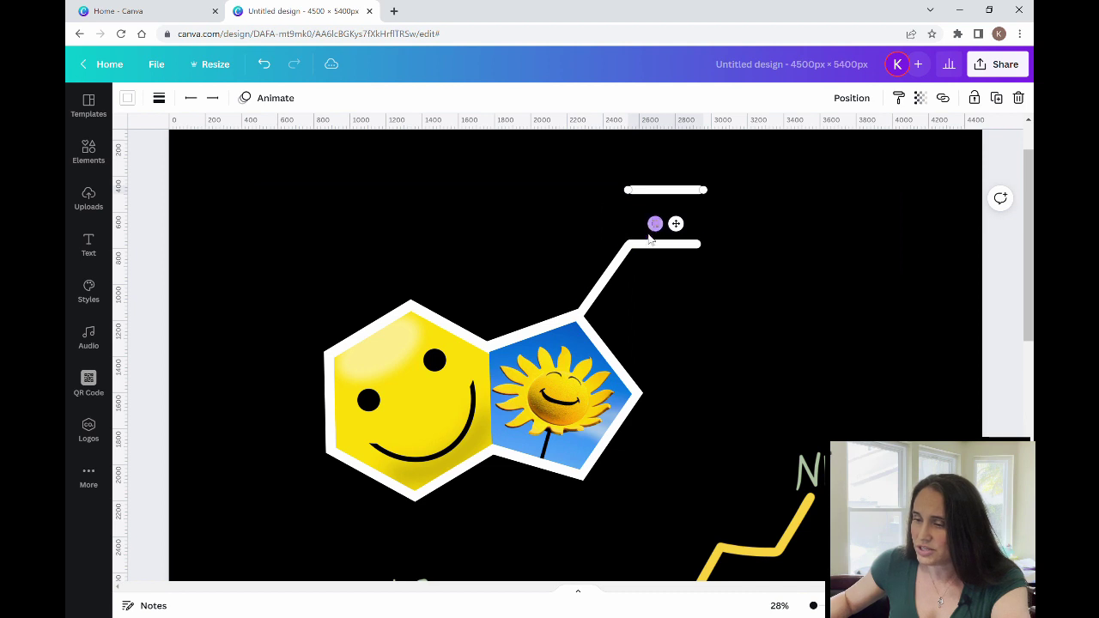
left_click(769, 419)
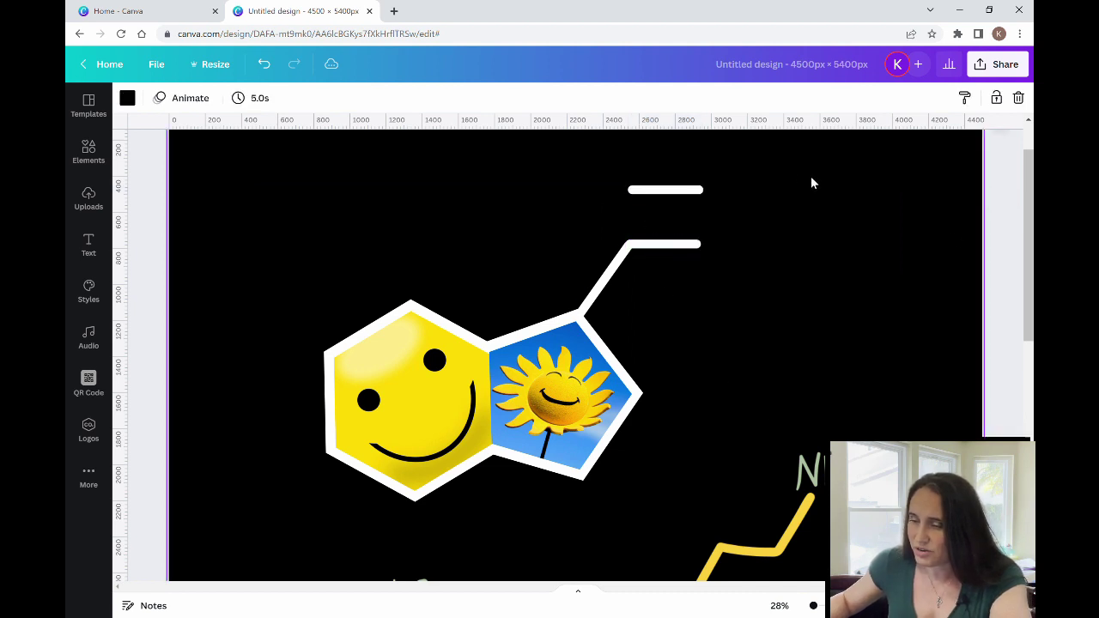
left_click_drag(681, 193, 752, 177)
left_click(753, 401)
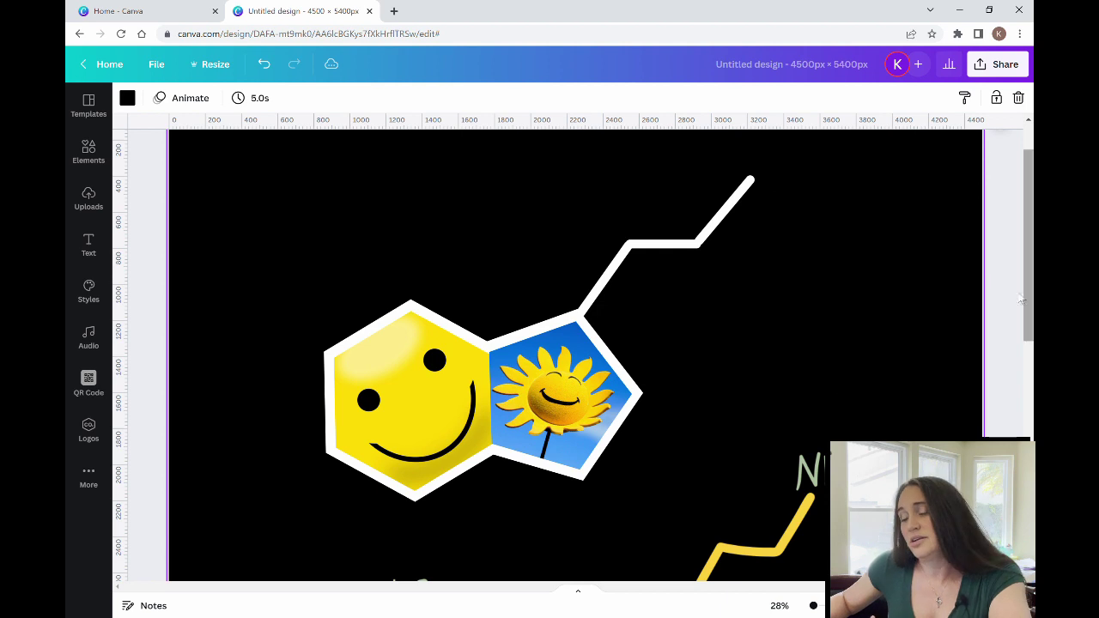
Step: Shift the serotonin molecule up and to the left
left_click(734, 211)
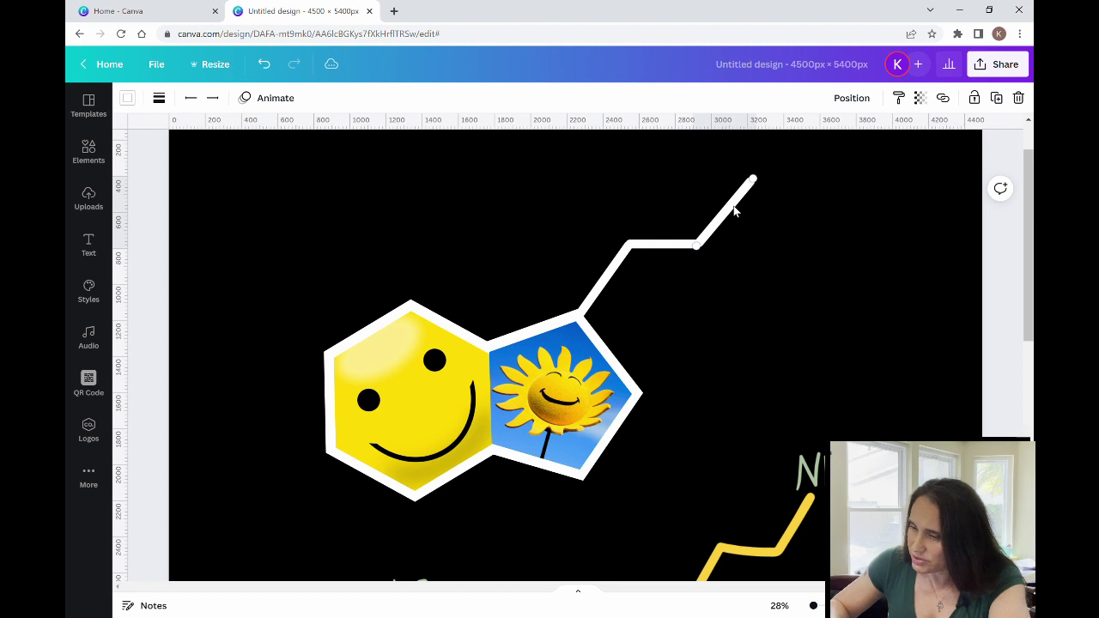
mouse_move(736, 213)
left_click(712, 336)
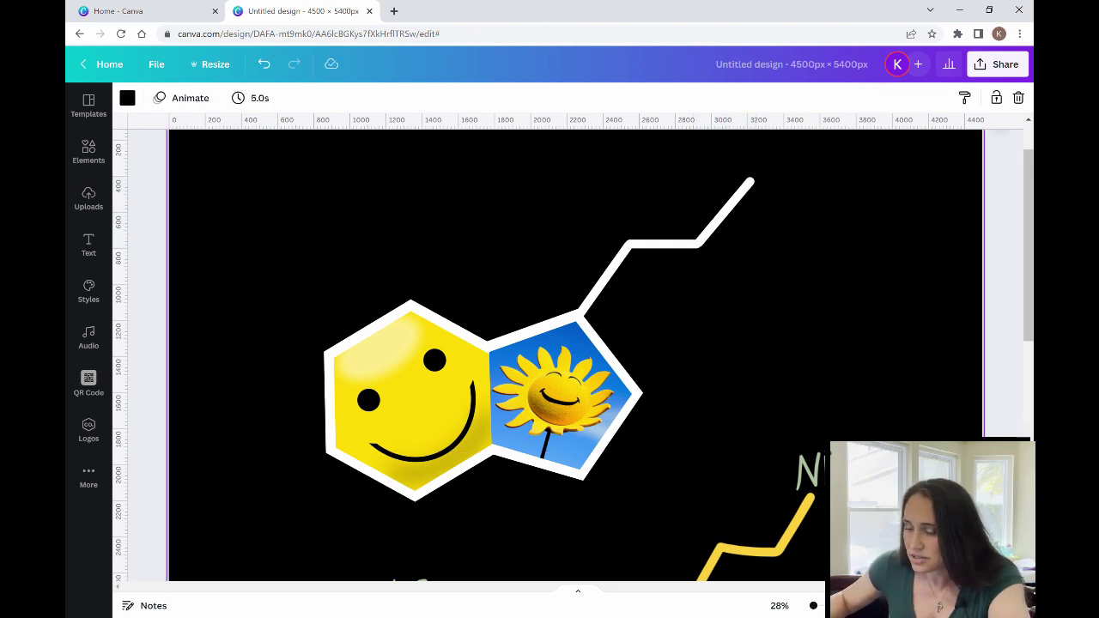
left_click_drag(805, 519, 795, 451)
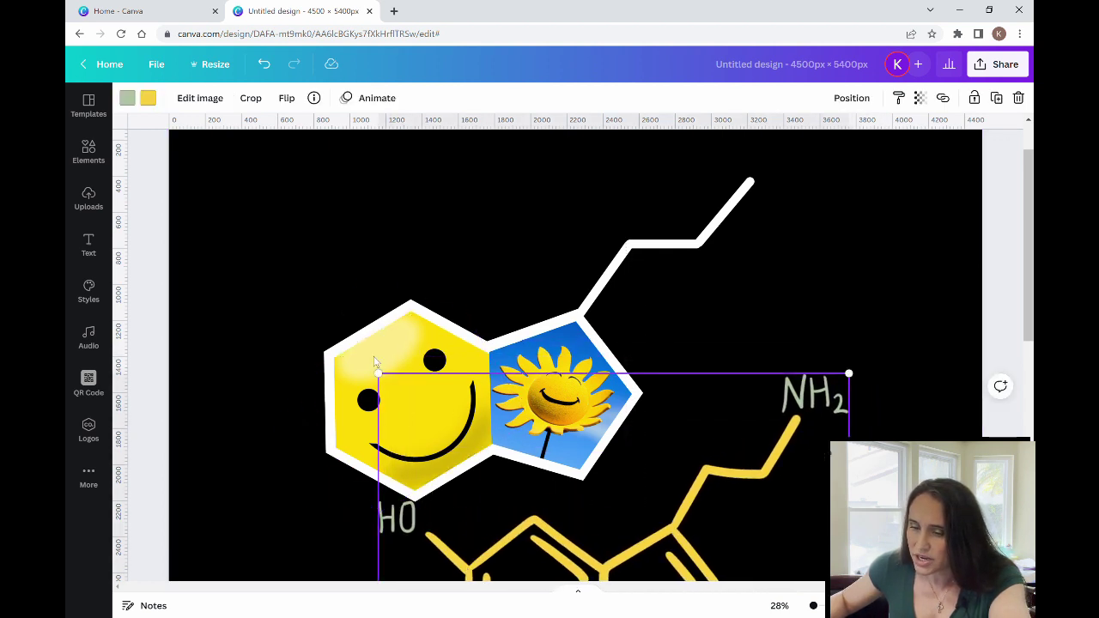
Step: Duplicate the upper diagonal bond and move the copy left toward the smiley hexagon
left_click(728, 210)
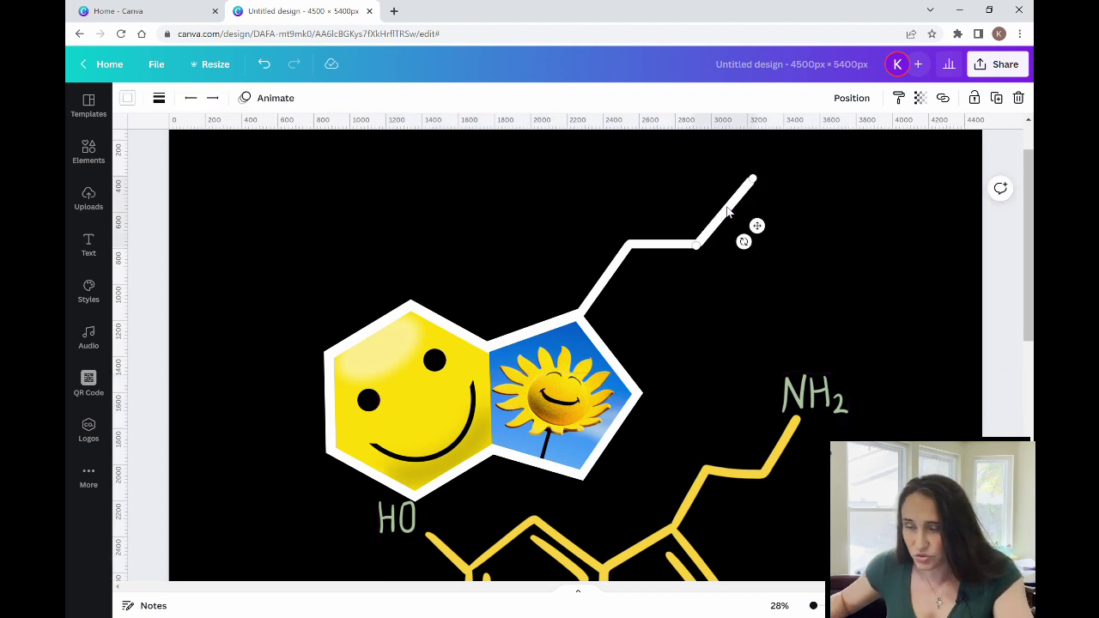
left_click(876, 314)
left_click(738, 211)
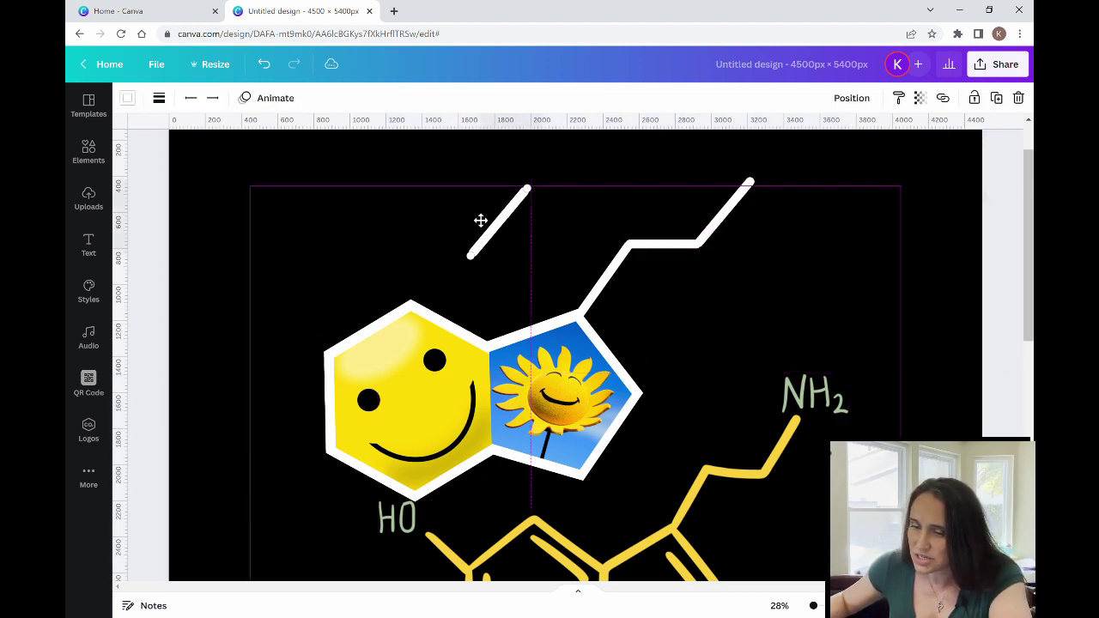